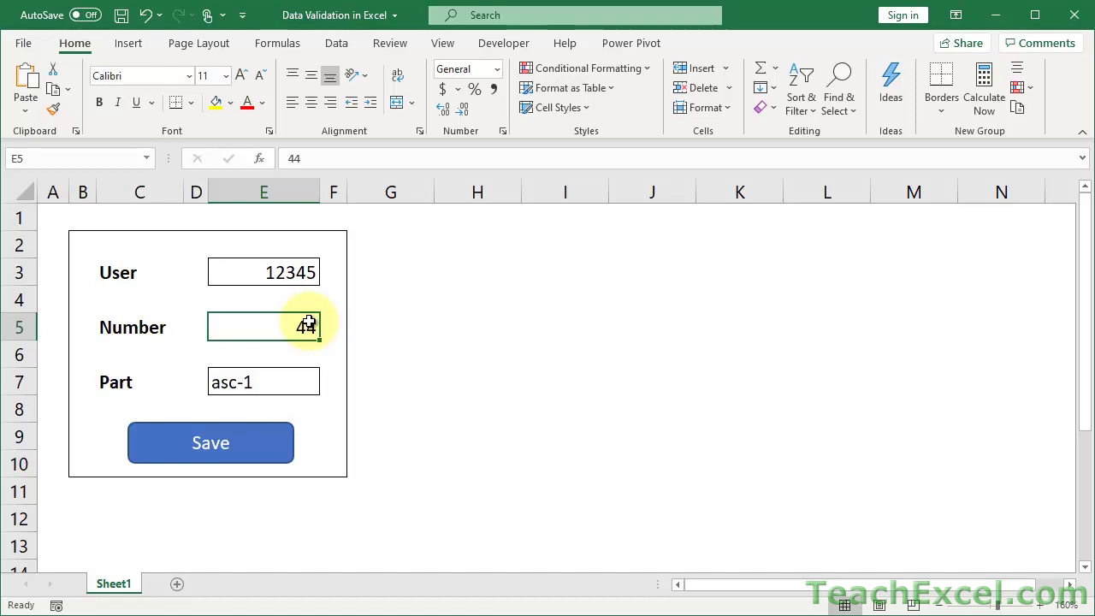
Step: Test the User field's length limit by entering 123456 and accepting the too-long username
click(257, 272)
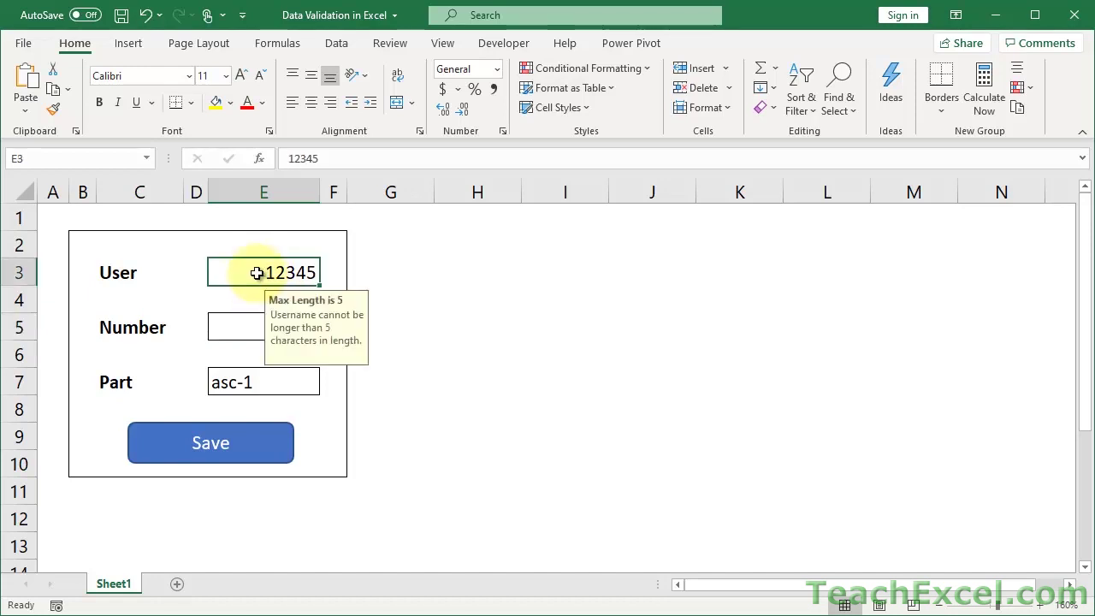
click(261, 382)
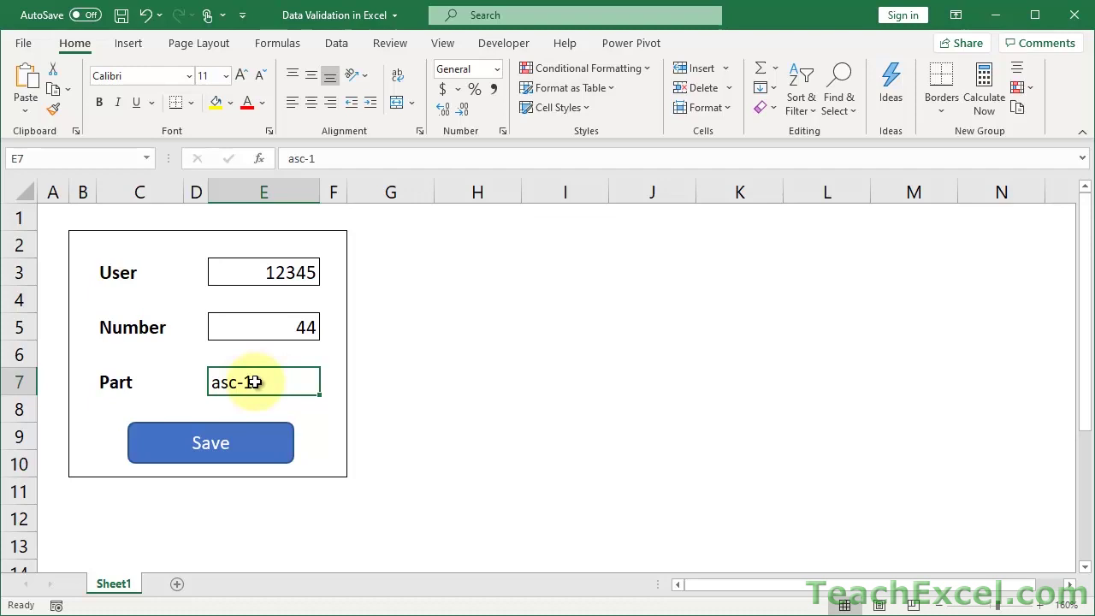
click(268, 272)
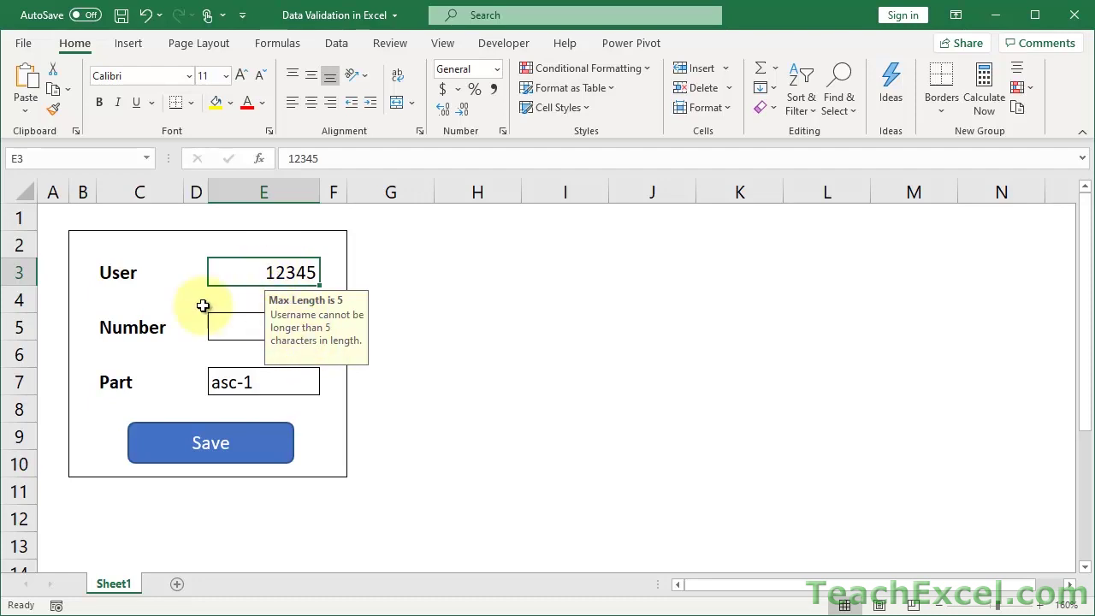
text(123456)
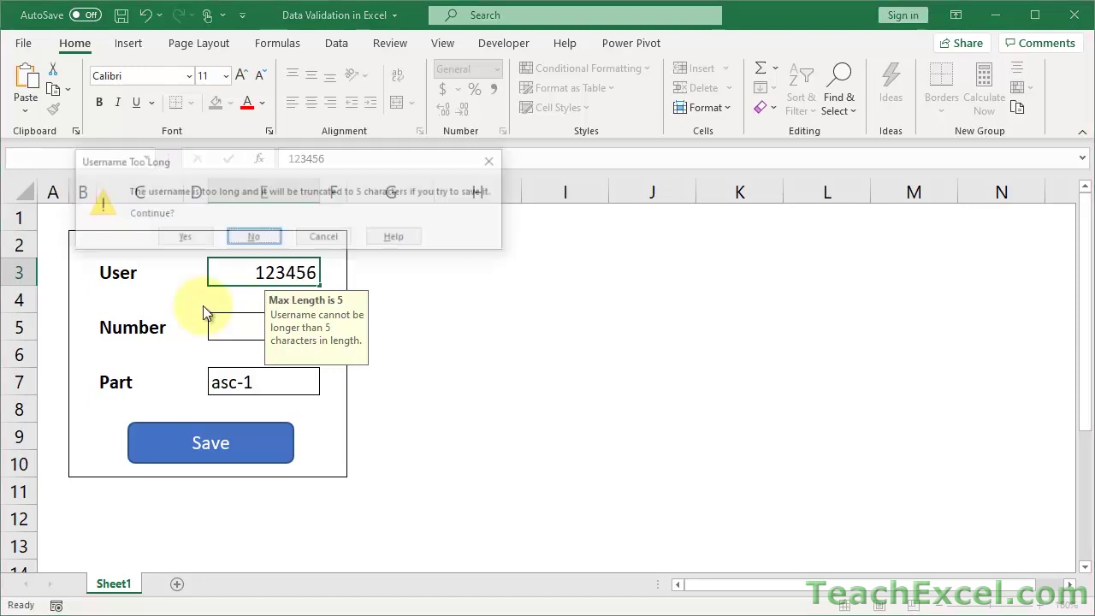
key(Return)
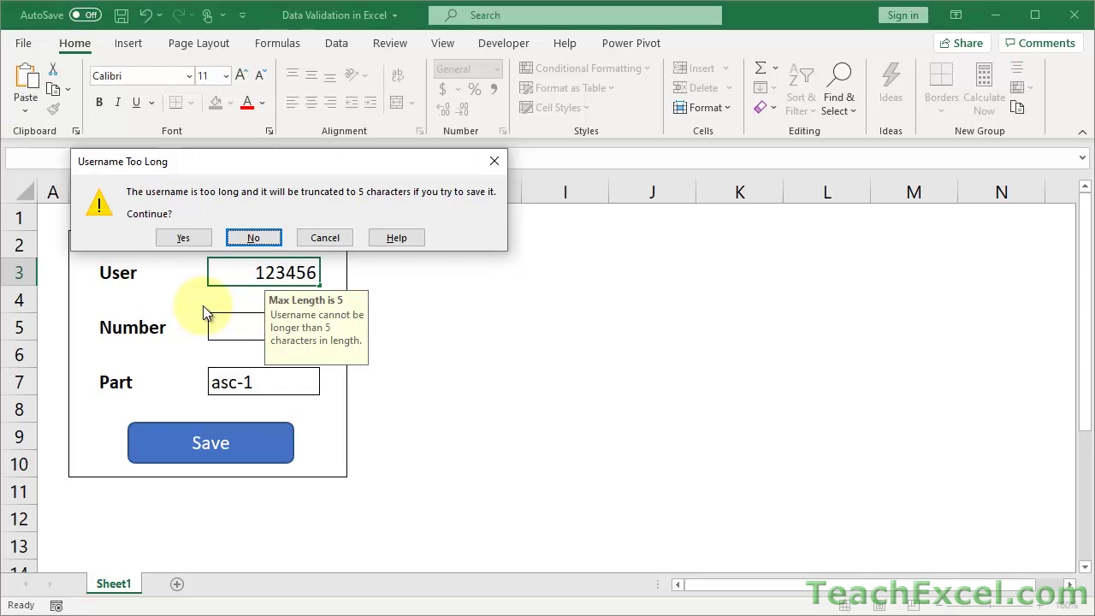
click(183, 236)
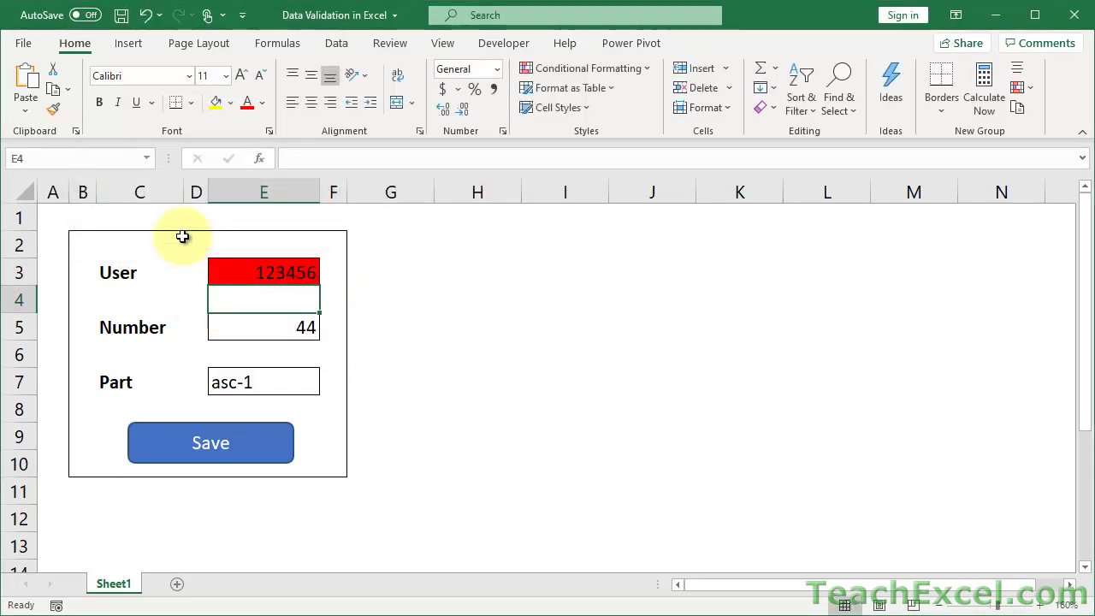
Step: Replace the User entry with the five-character value 12345
click(225, 271)
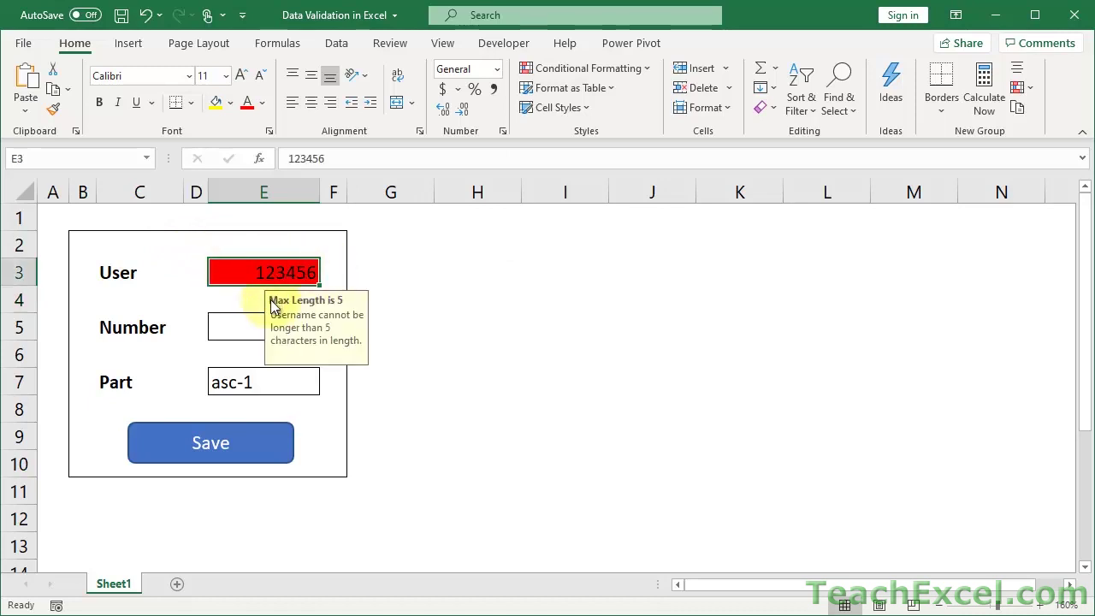
text(12345)
key(Return)
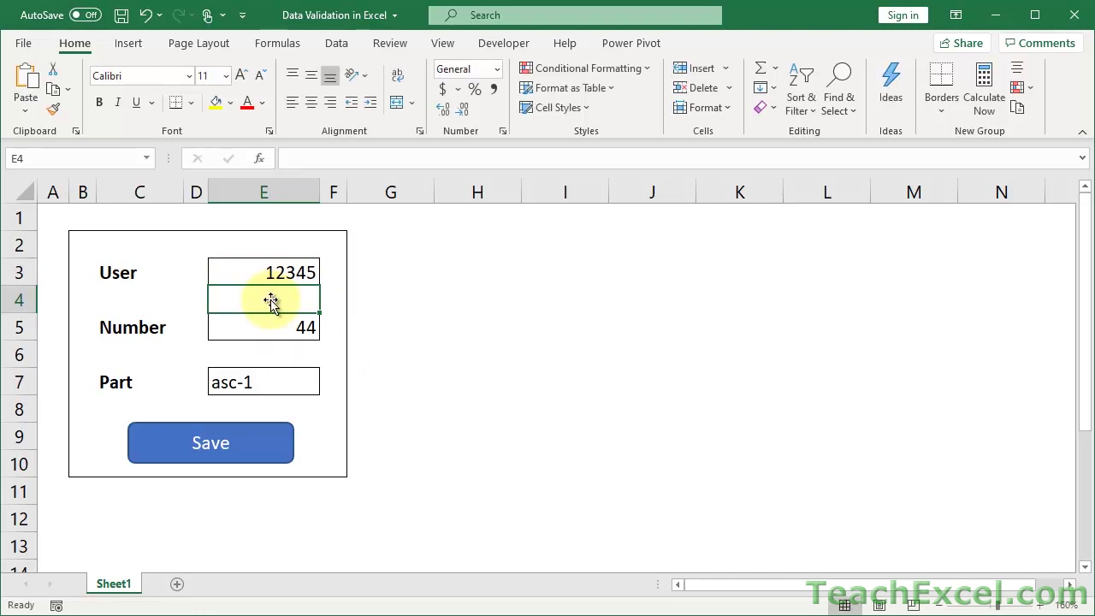
click(259, 331)
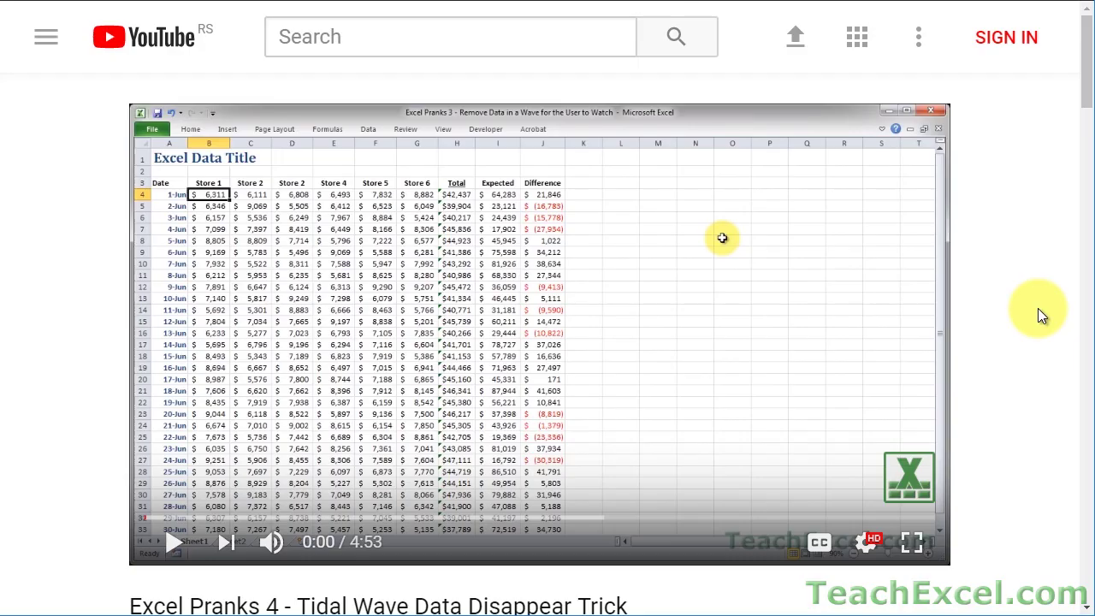
Step: On YouTube, subscribe to the TeachExcel channel from the Excel Pranks 4 video page and turn on its notifications
scroll(1037, 308, down, 5)
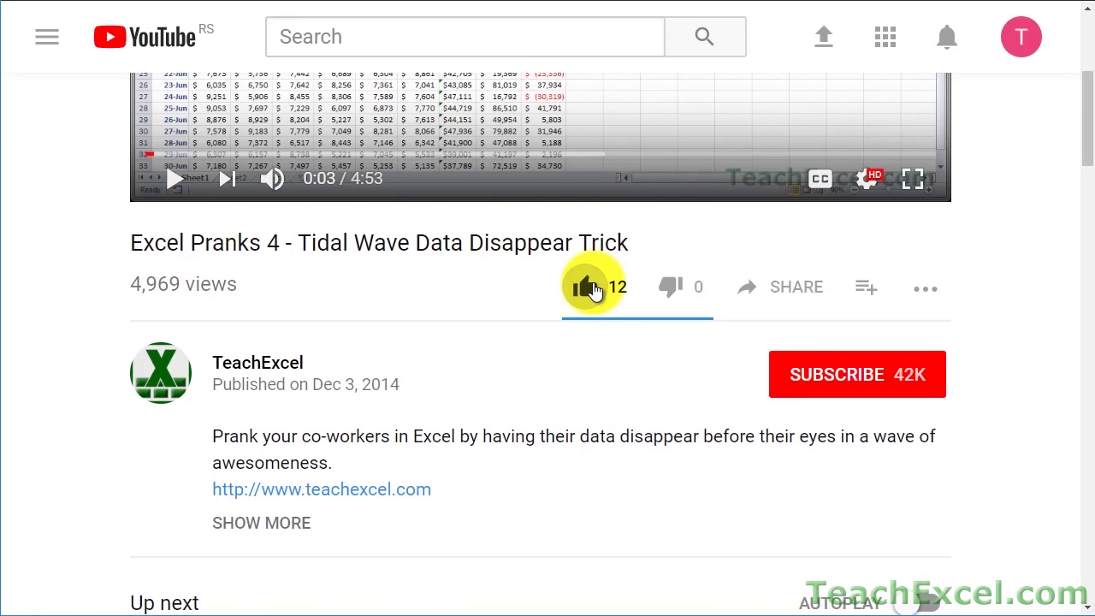
click(799, 372)
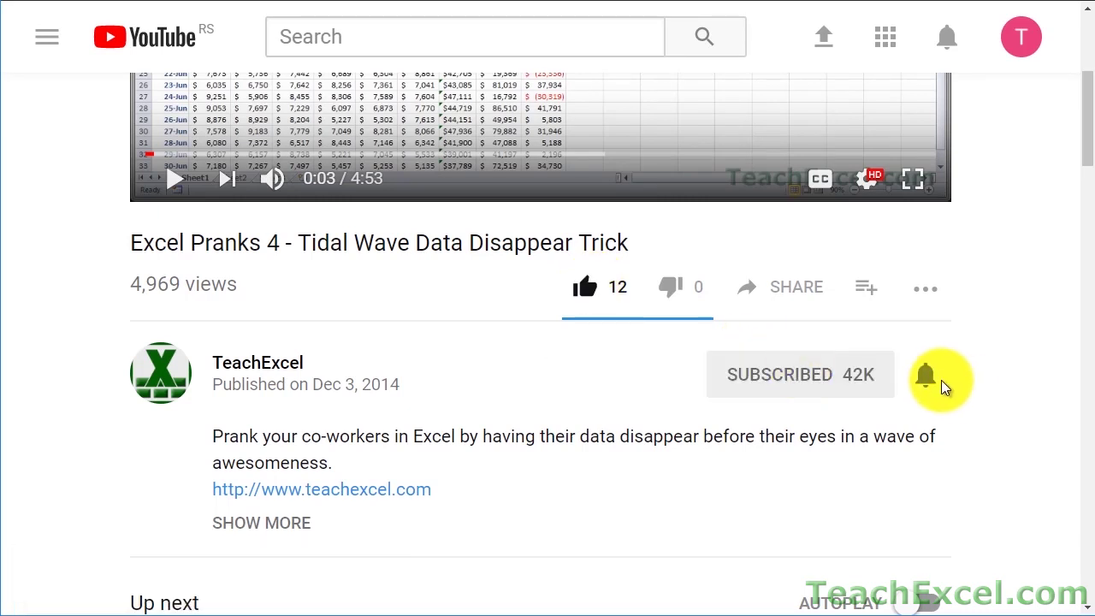
click(928, 378)
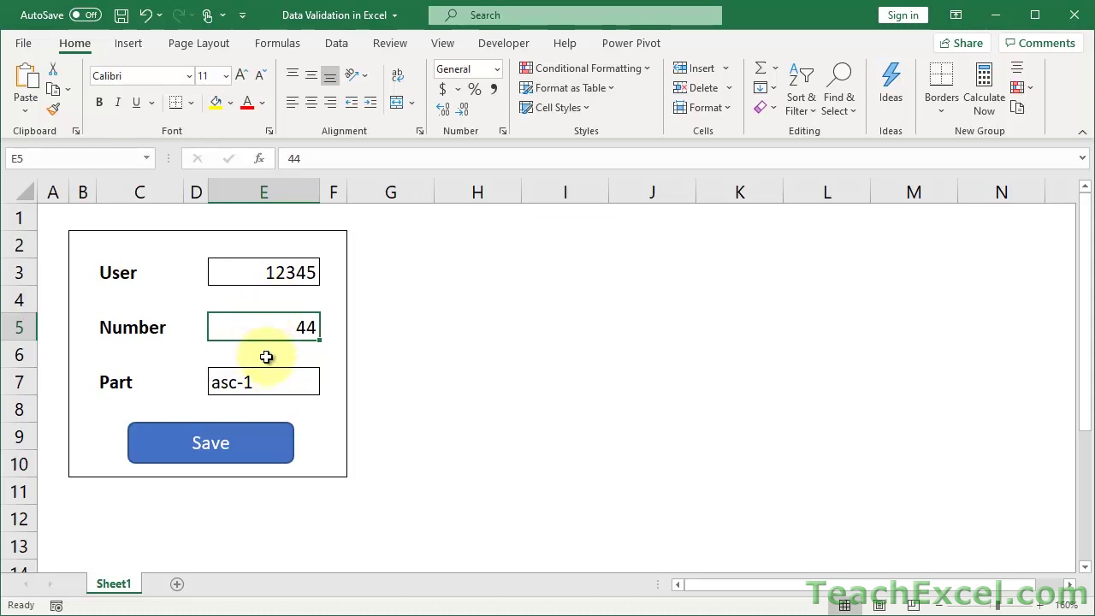
Step: Empty the User, Number and Part entry cells of the form
key(ctrl+z)
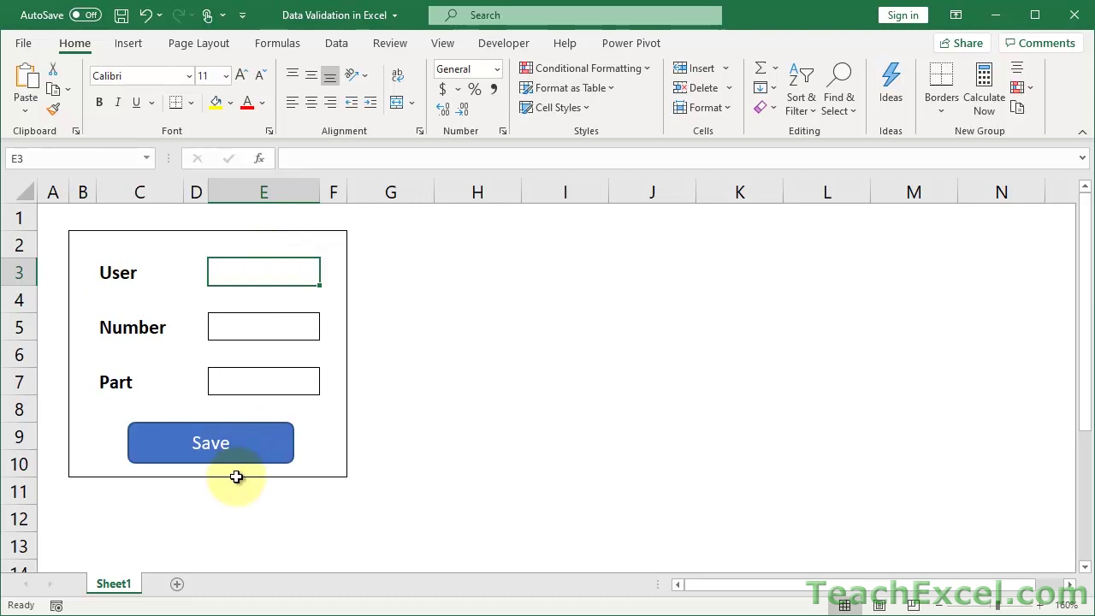
Step: Show the worksheet gridlines behind the form and hide them again
click(445, 39)
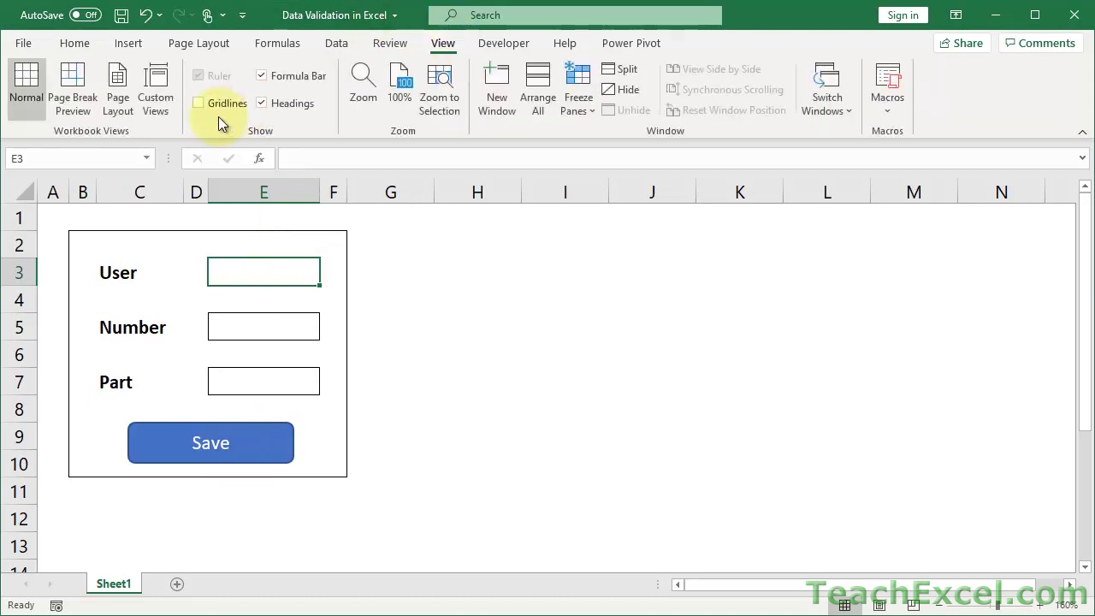
click(199, 104)
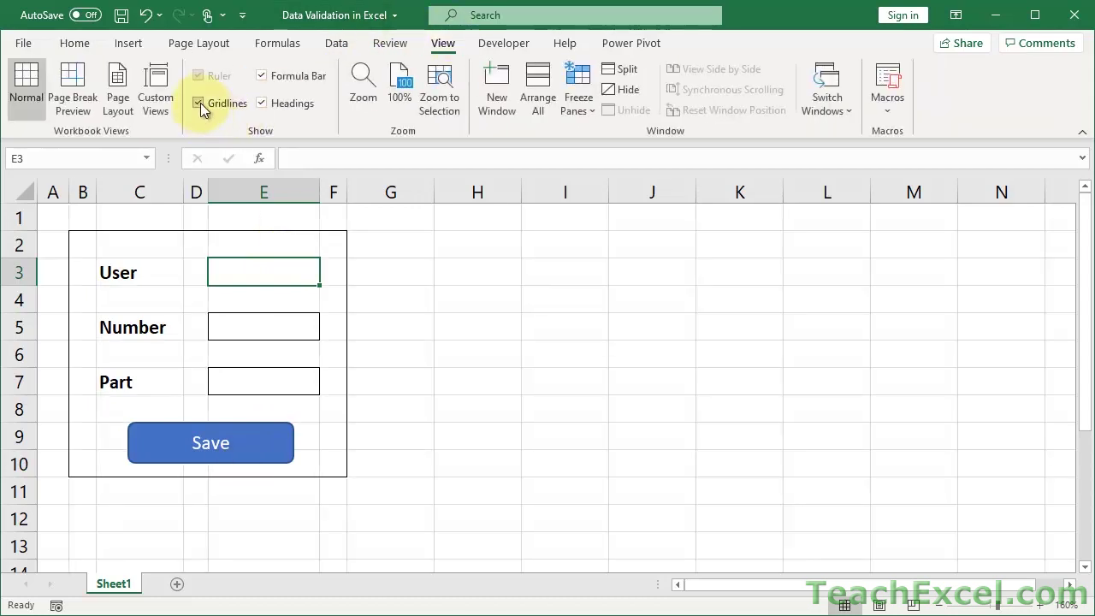
click(200, 103)
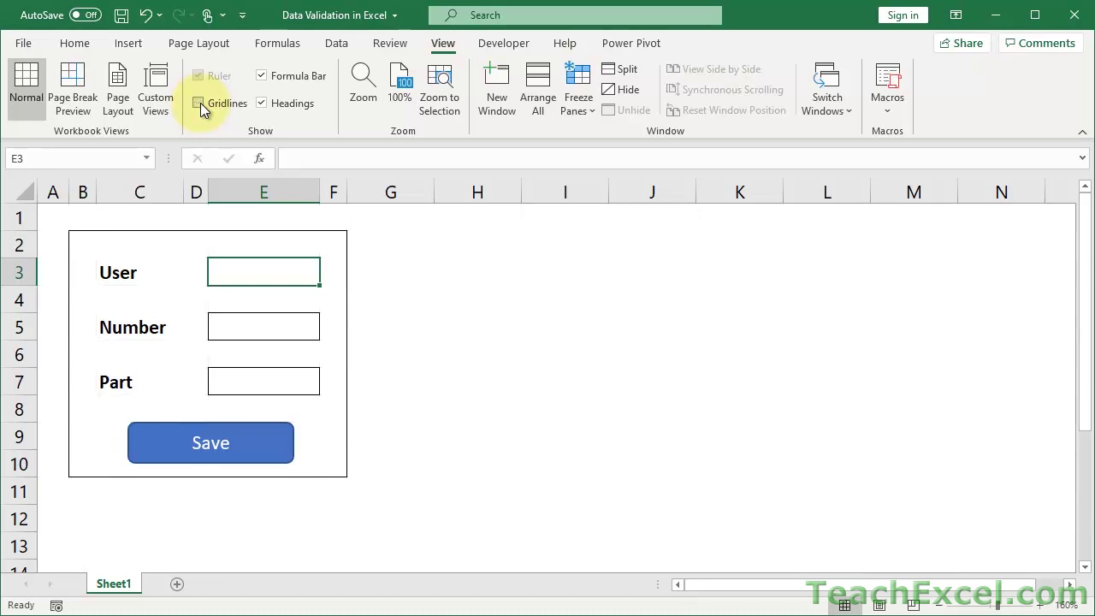
click(86, 44)
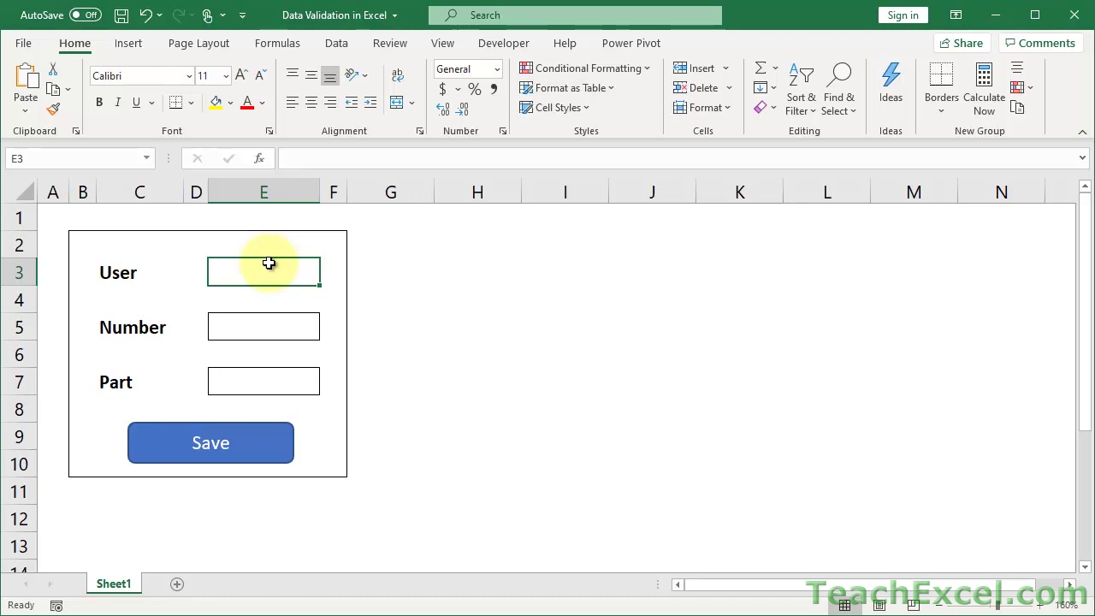
click(338, 45)
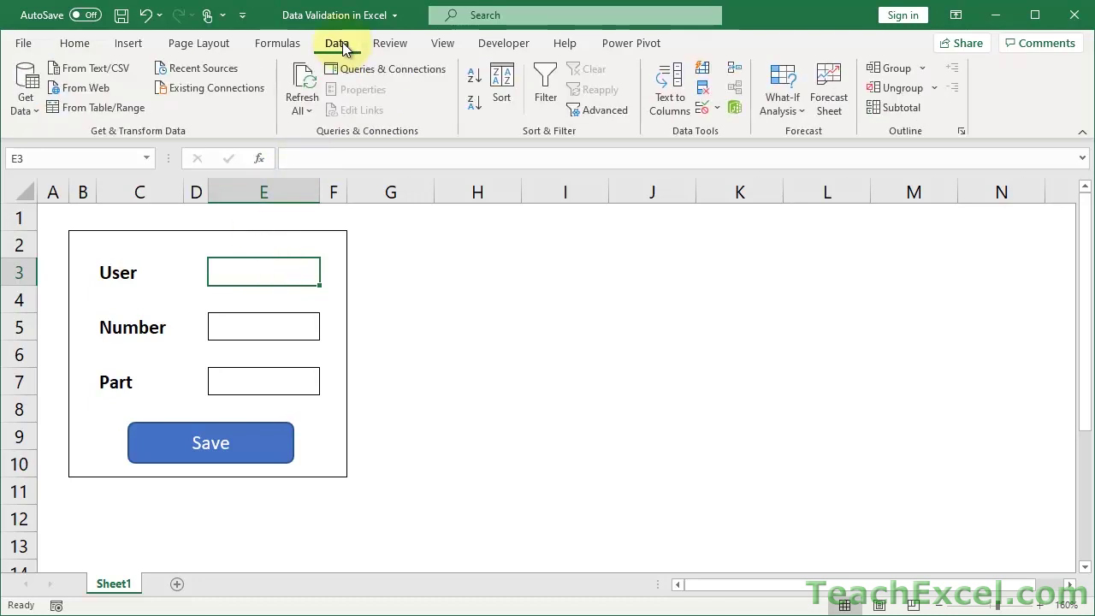
click(708, 112)
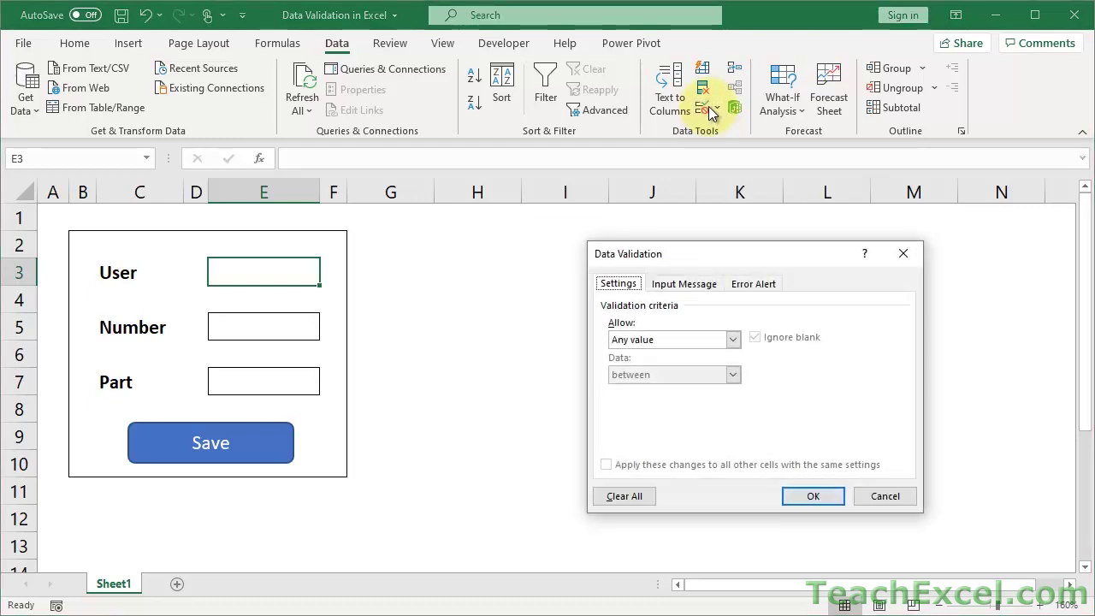
key(Escape)
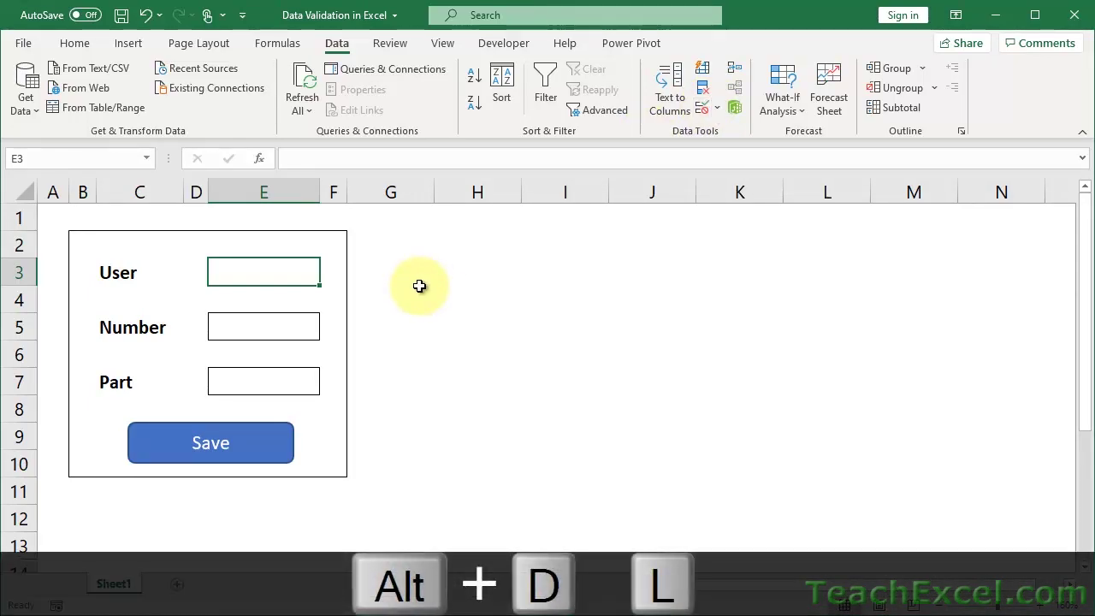
click(74, 42)
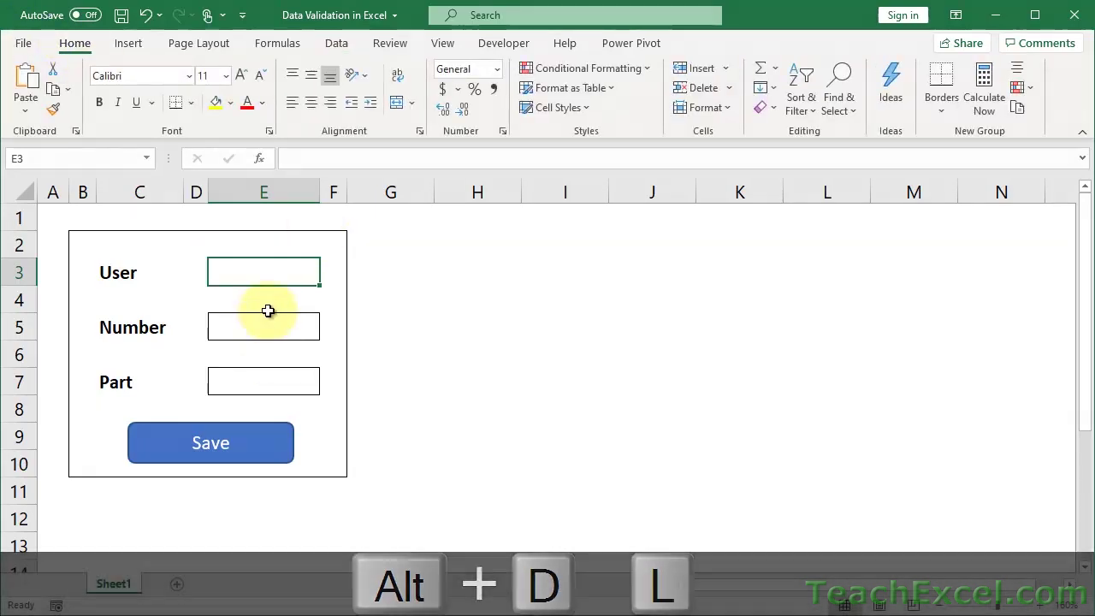
Step: Apply data validation to the User cell E3 that allows only whole numbers less than 10
key(alt+d)
key(l)
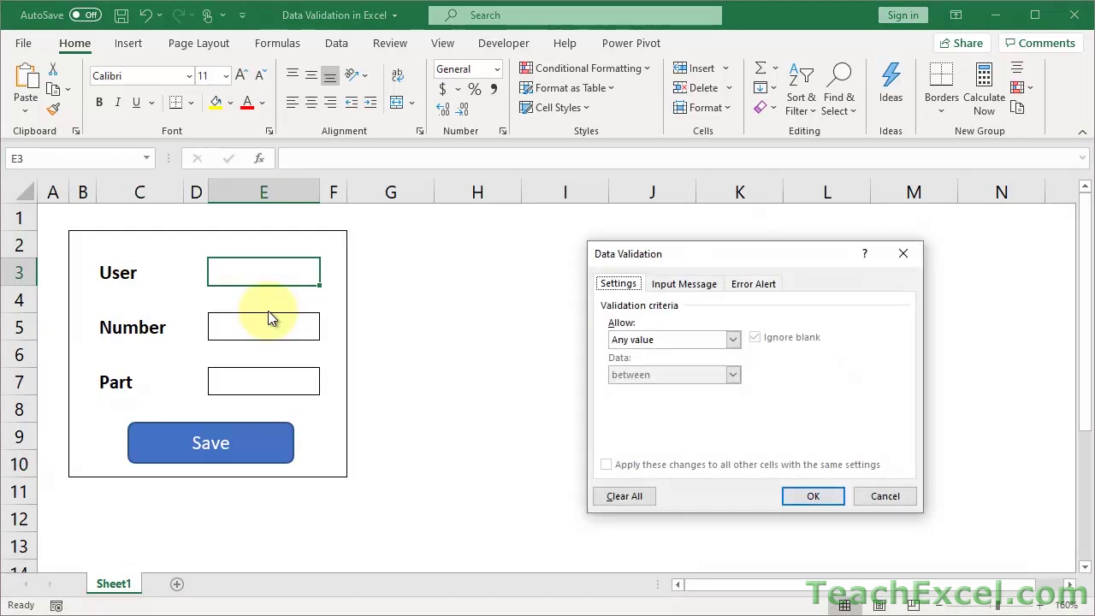
drag(760, 248, 556, 172)
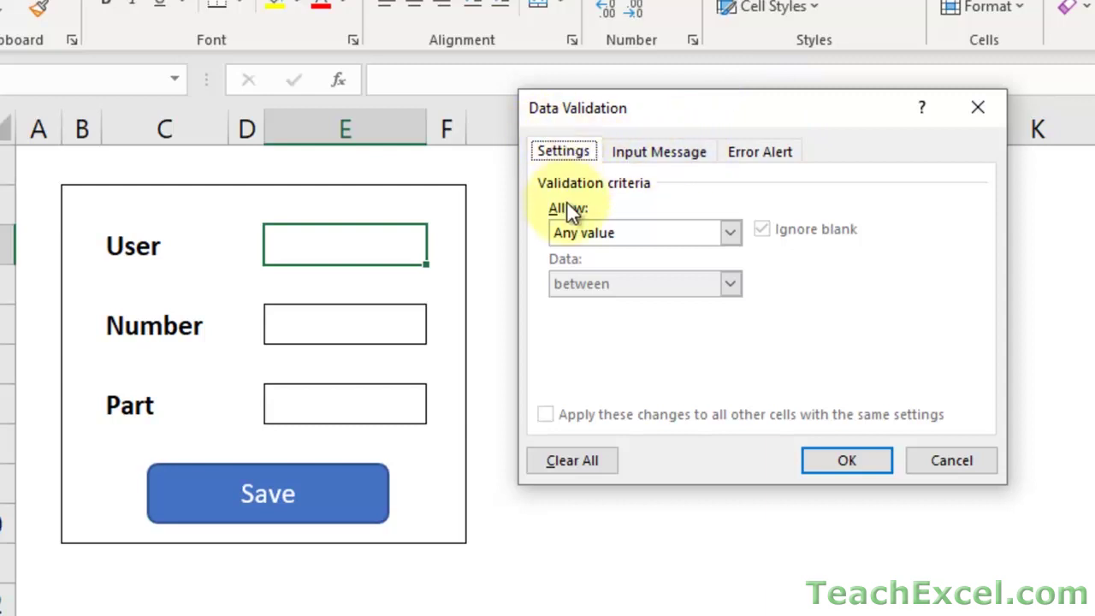
click(729, 235)
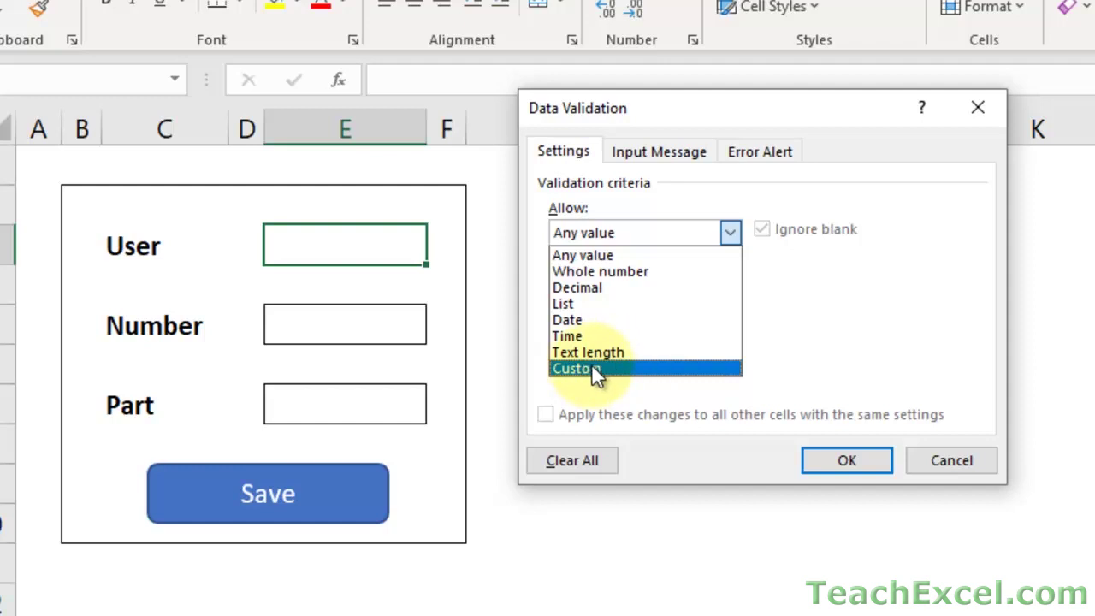
click(614, 275)
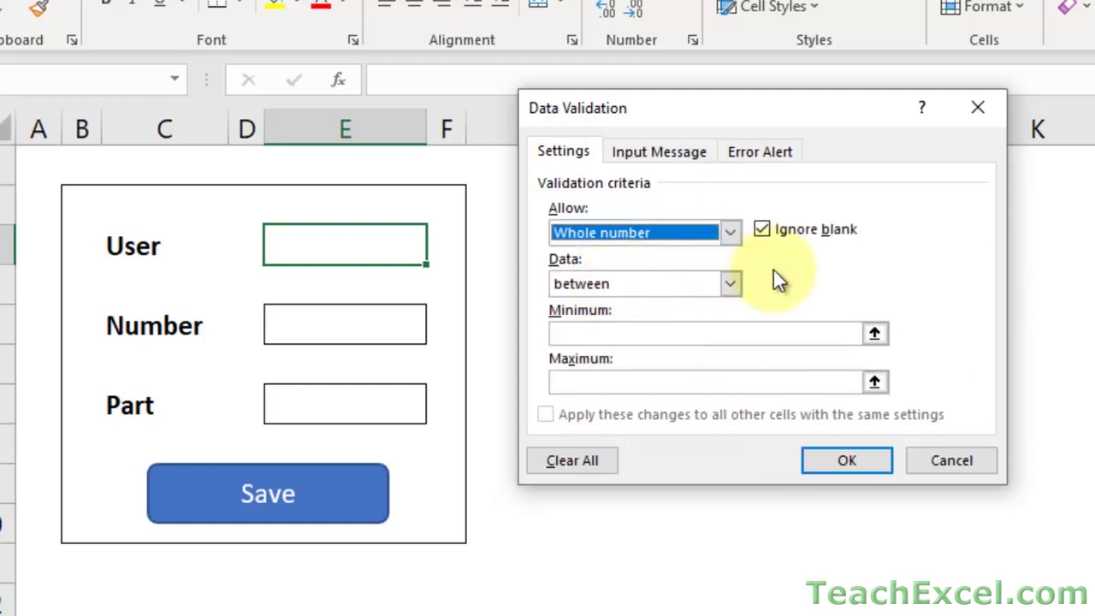
click(732, 285)
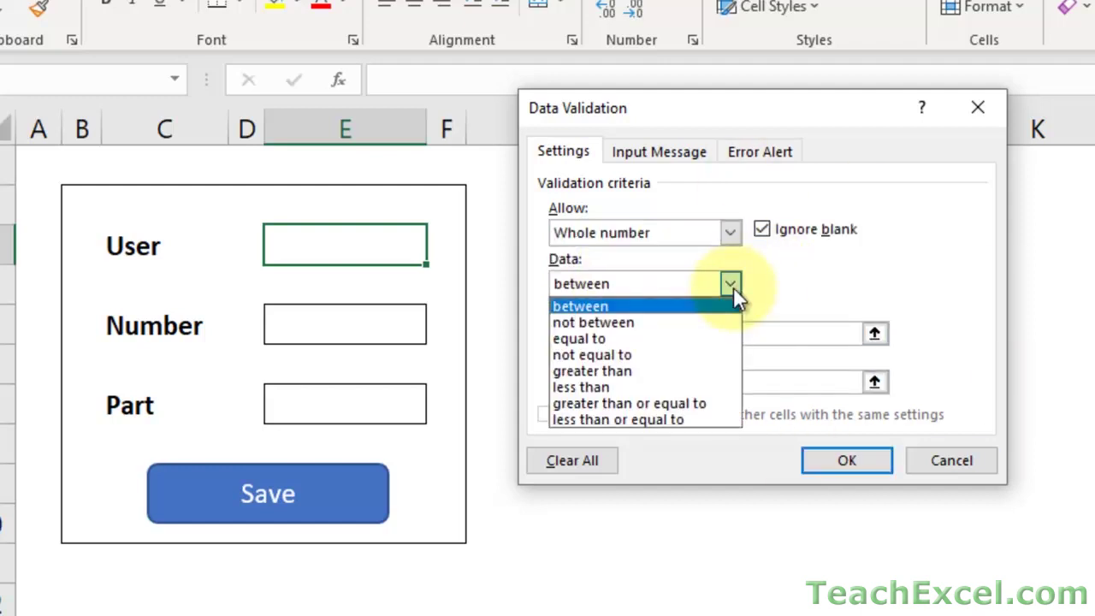
click(673, 389)
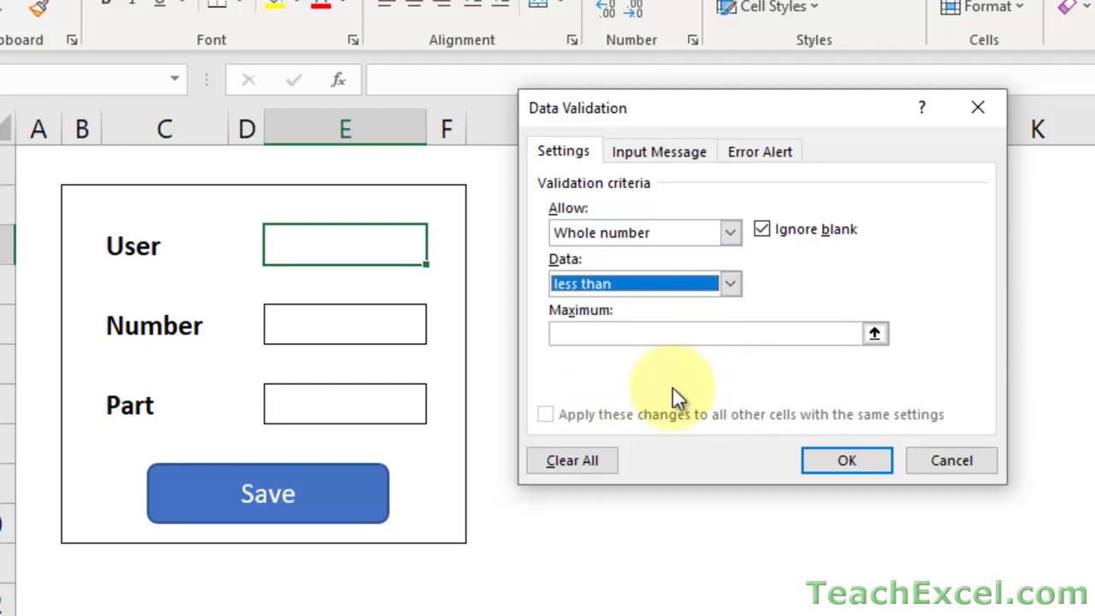
click(619, 334)
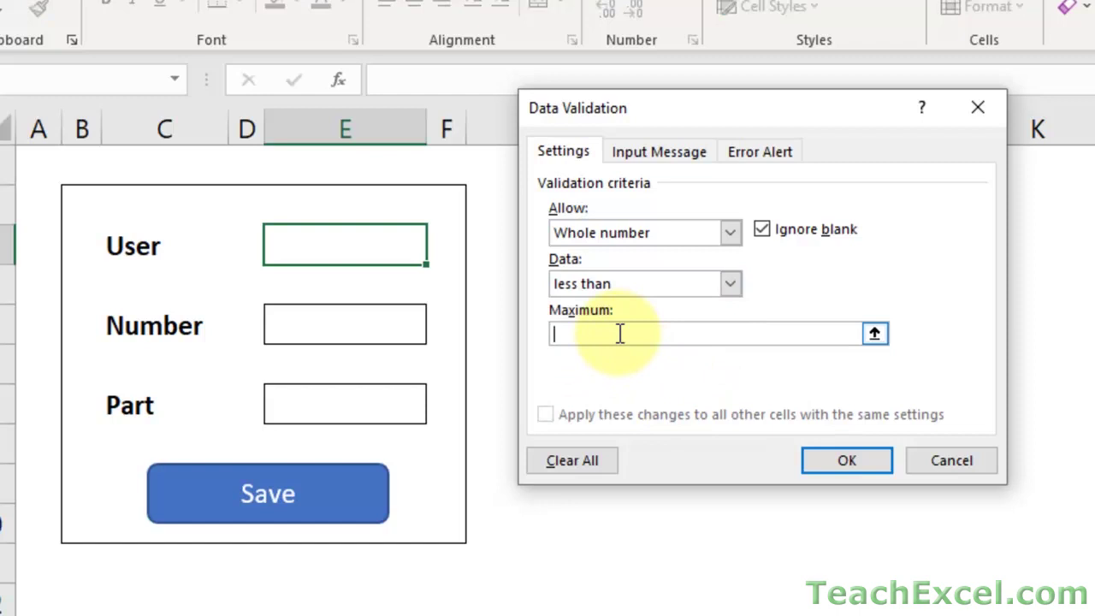
text(10)
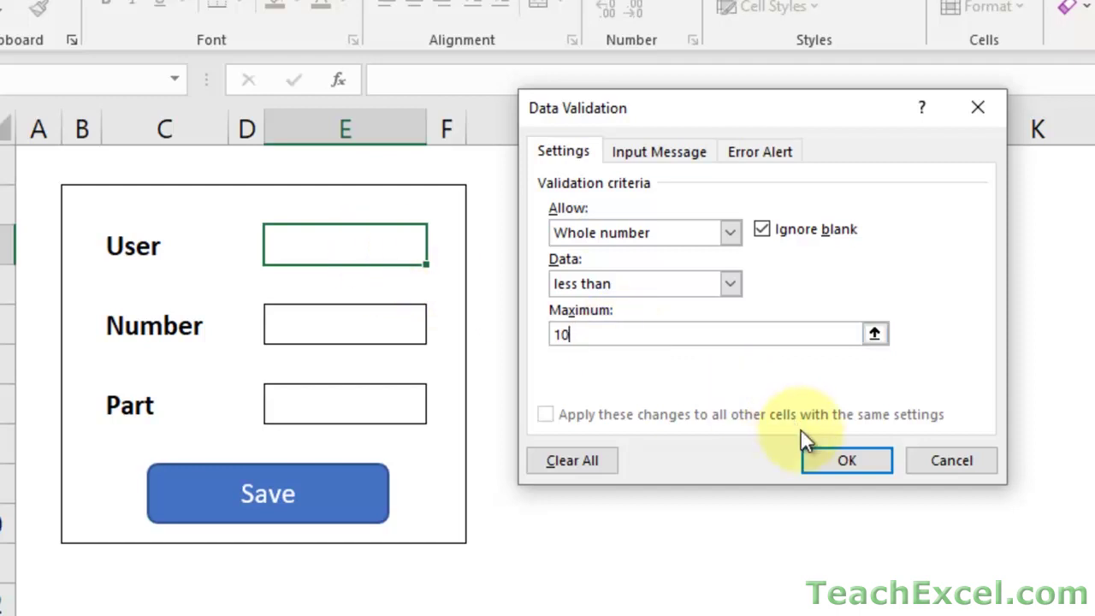
click(834, 463)
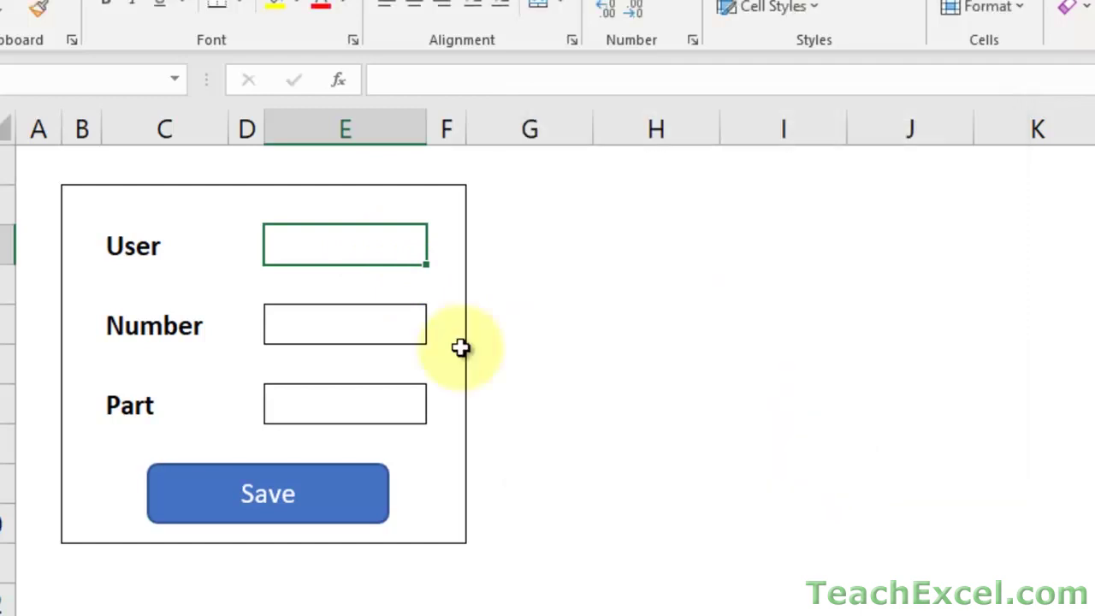
Step: Enter 9 in the User cell to test the validation rule with an allowed value
text(9)
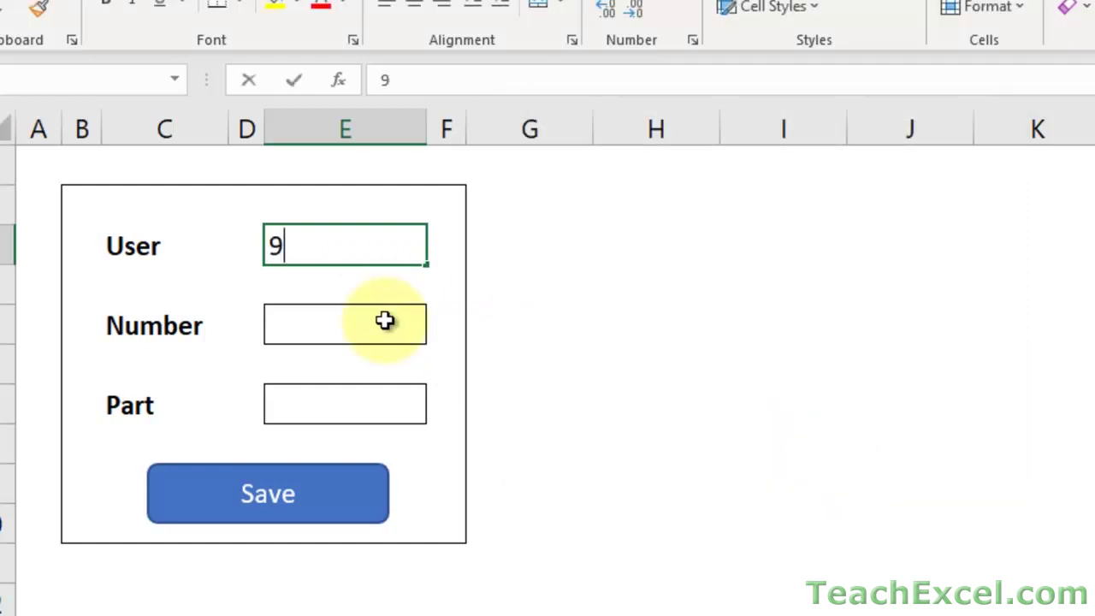
key(Return)
Step: Try to enter 10 in the User cell, retry the same value once, and cancel the entry
key(Up)
text(10)
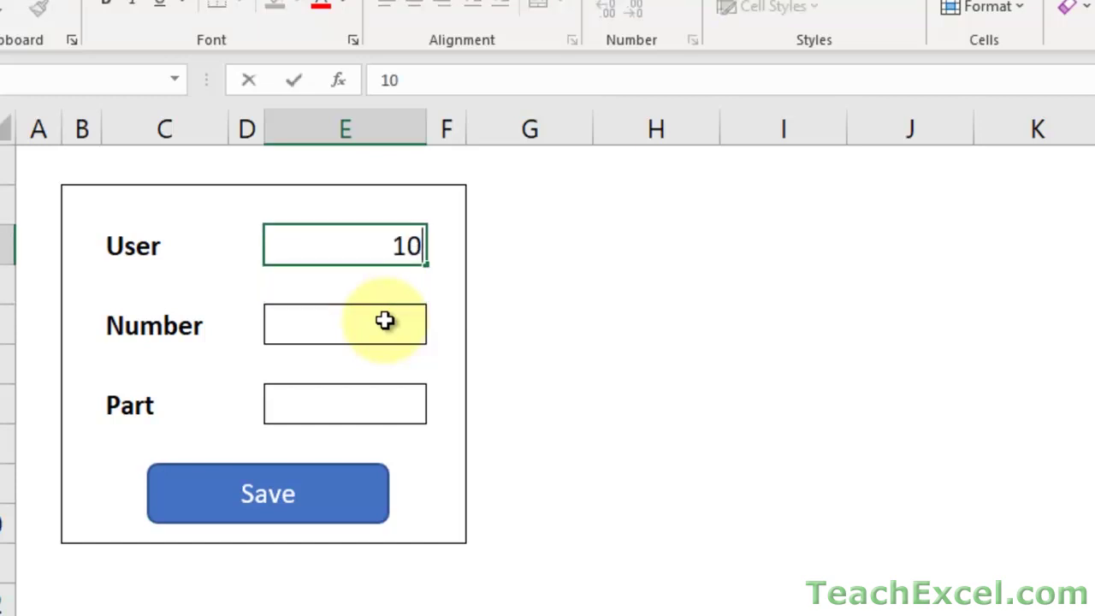
click(387, 325)
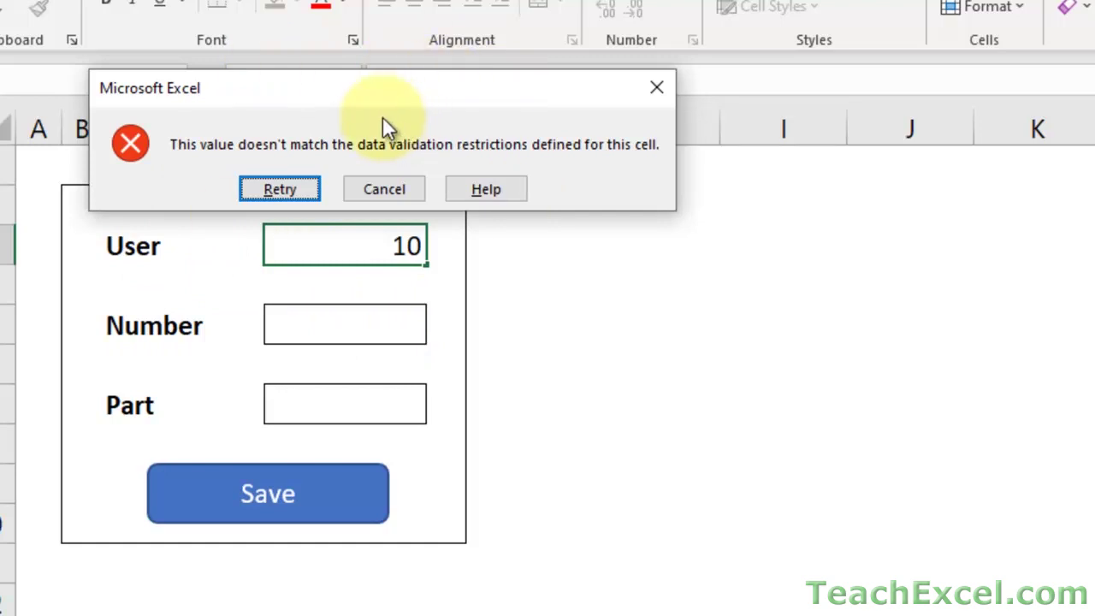
click(268, 180)
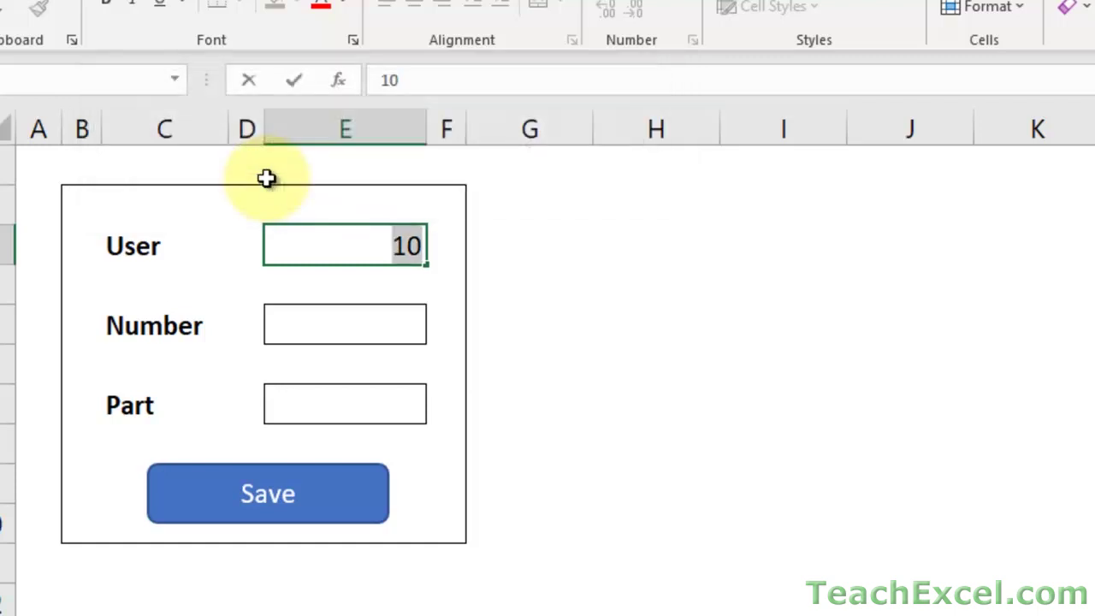
key(Return)
click(371, 183)
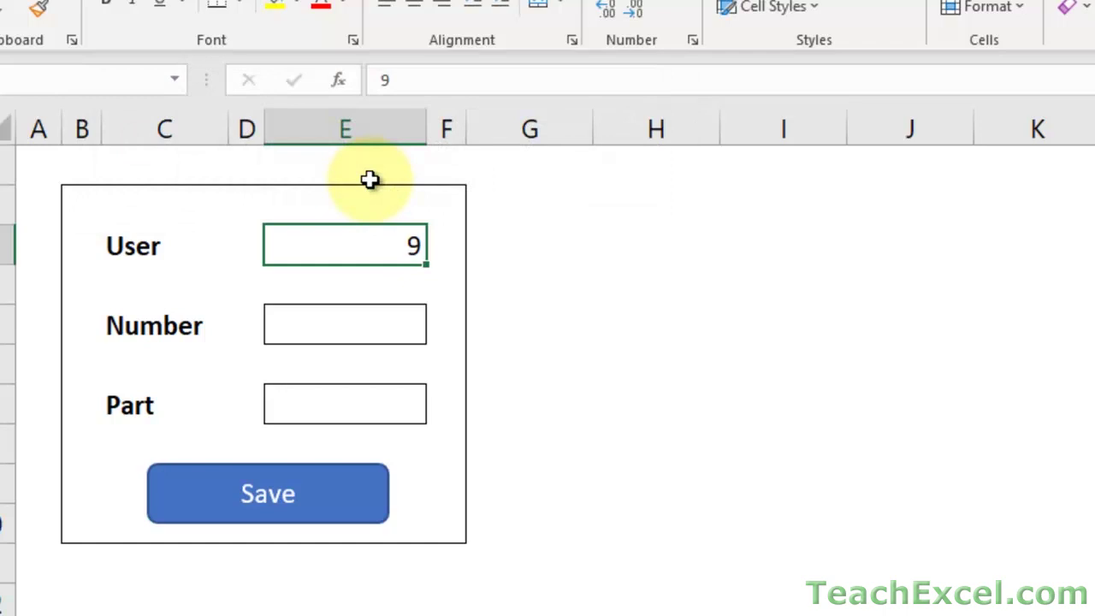
Step: Change the User cell's data validation to allow only decimal values less than 10.5
key(alt+a)
key(v)
key(v)
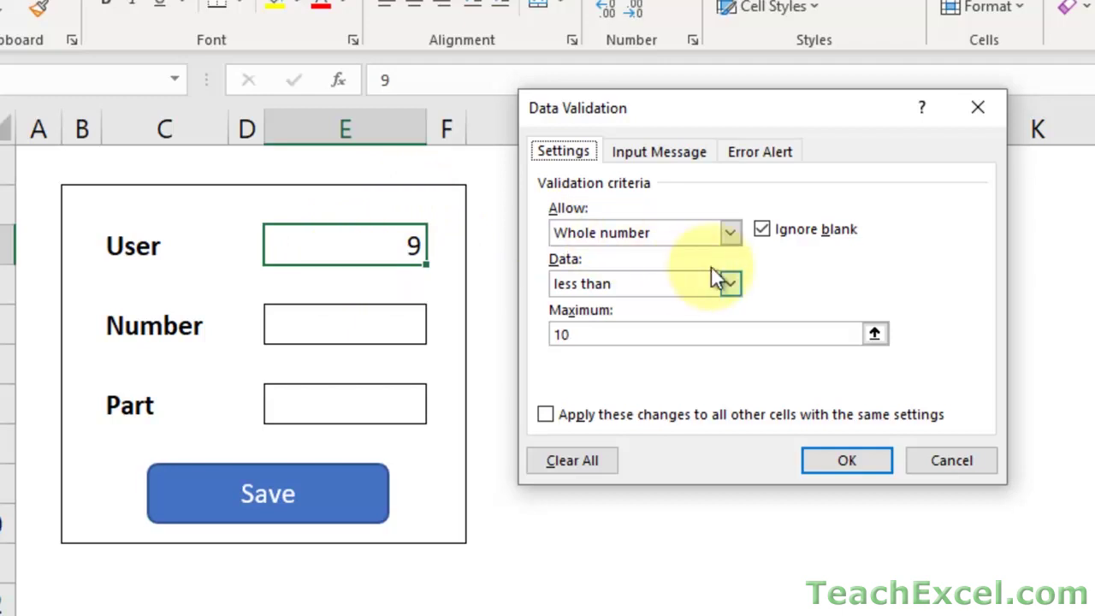
click(729, 232)
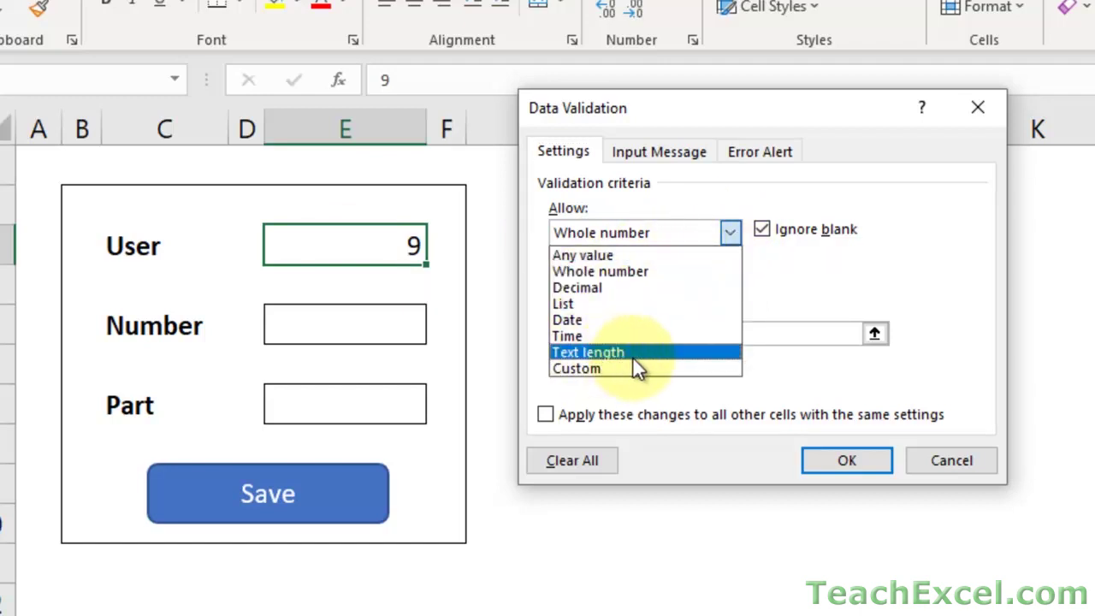
click(642, 284)
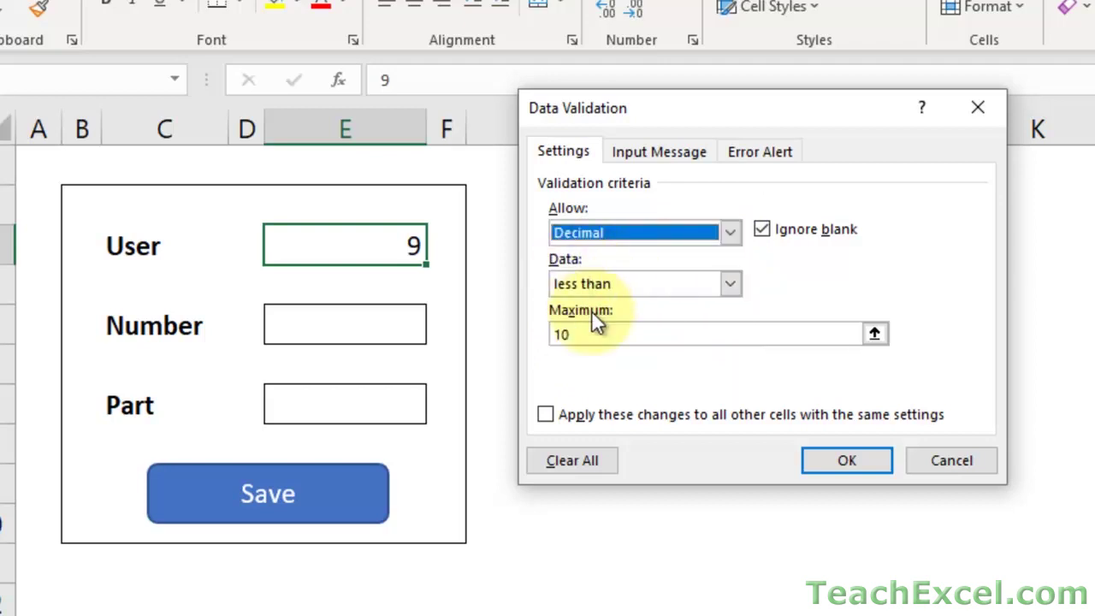
click(596, 336)
text(.5)
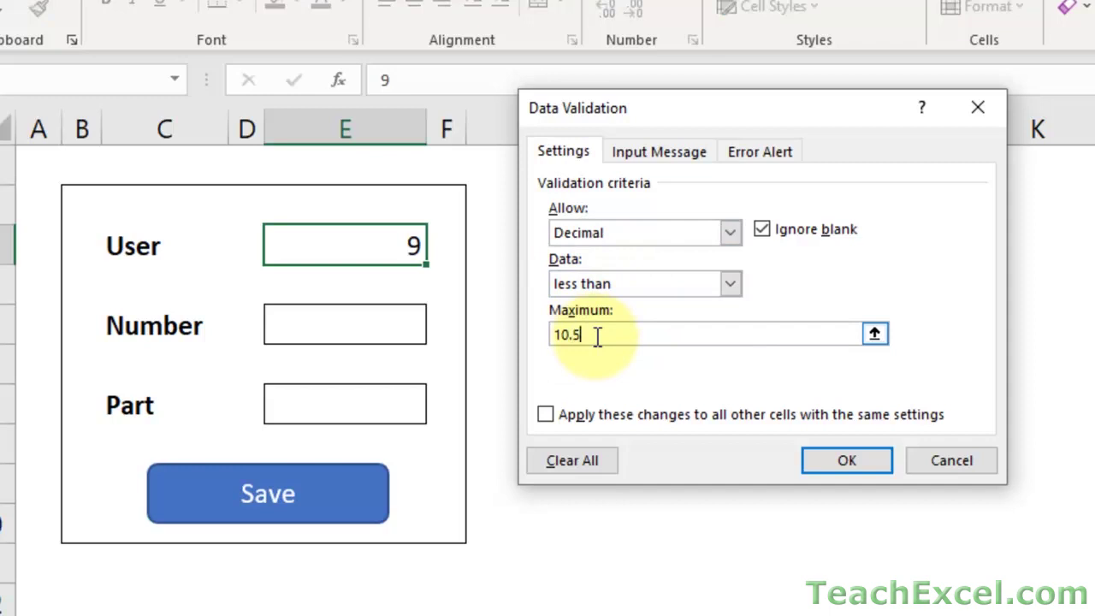
click(855, 469)
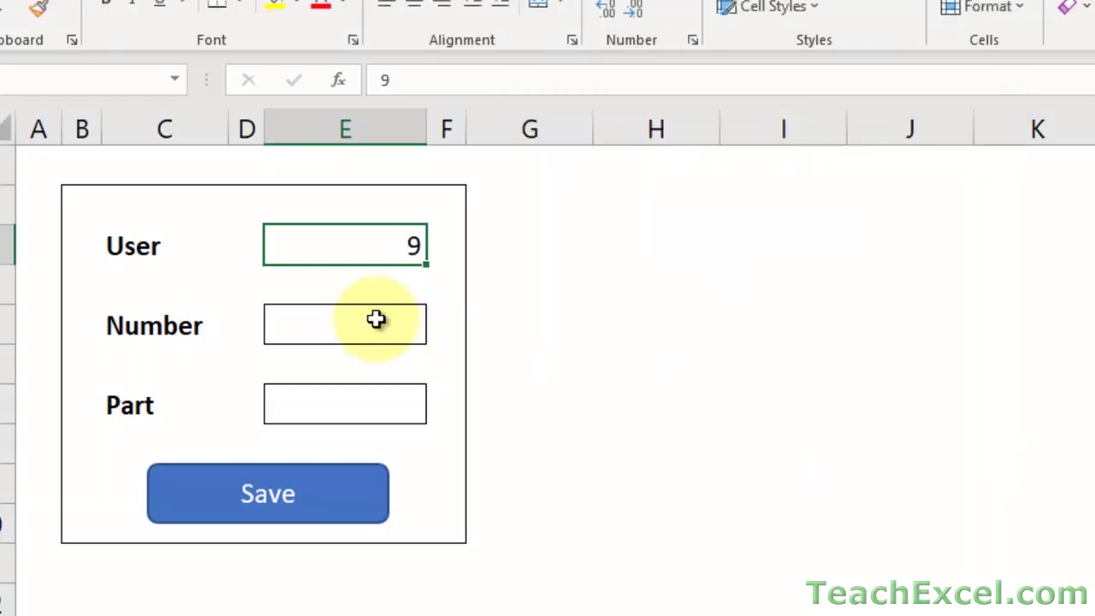
Step: Enter 10.4 in the User cell to test the decimal rule with an allowed value
text(10.4)
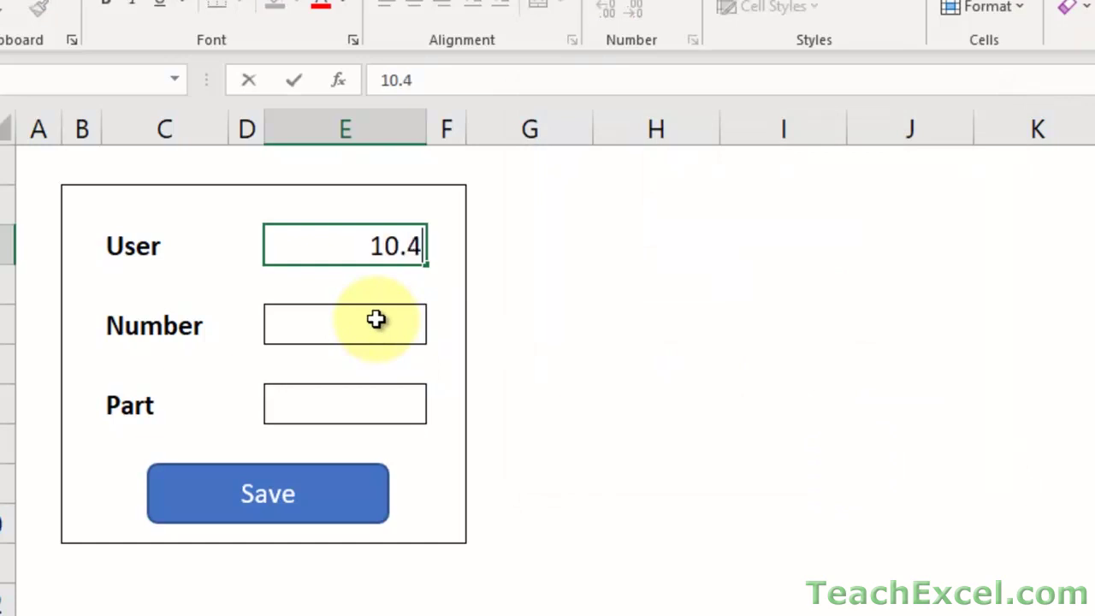
key(Return)
click(373, 244)
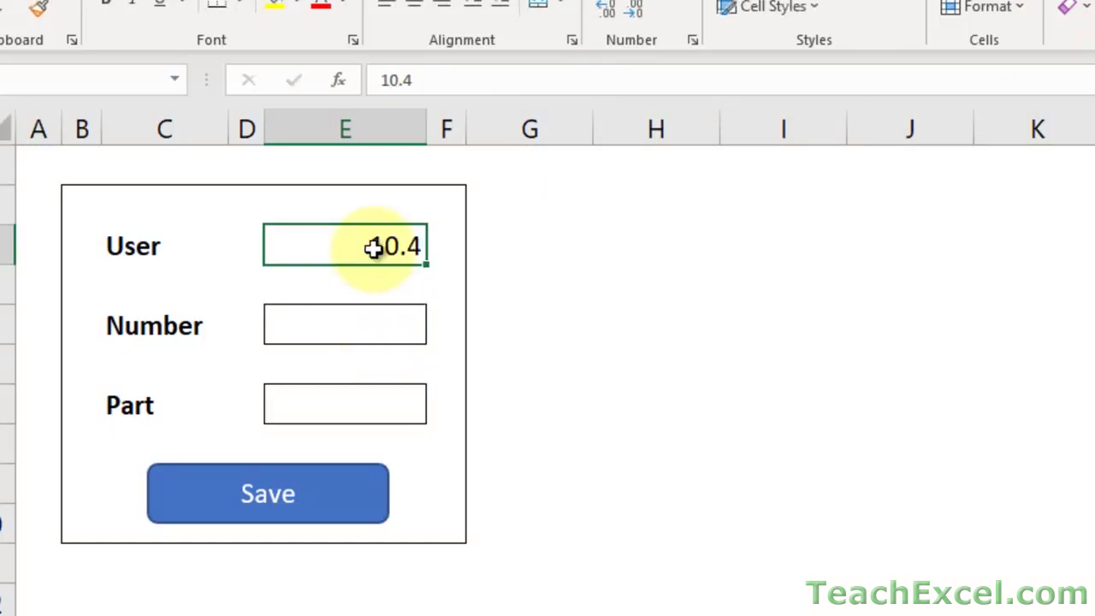
Step: Try to enter 10.5 in the User cell, then cancel the entry
text(10.5)
key(Return)
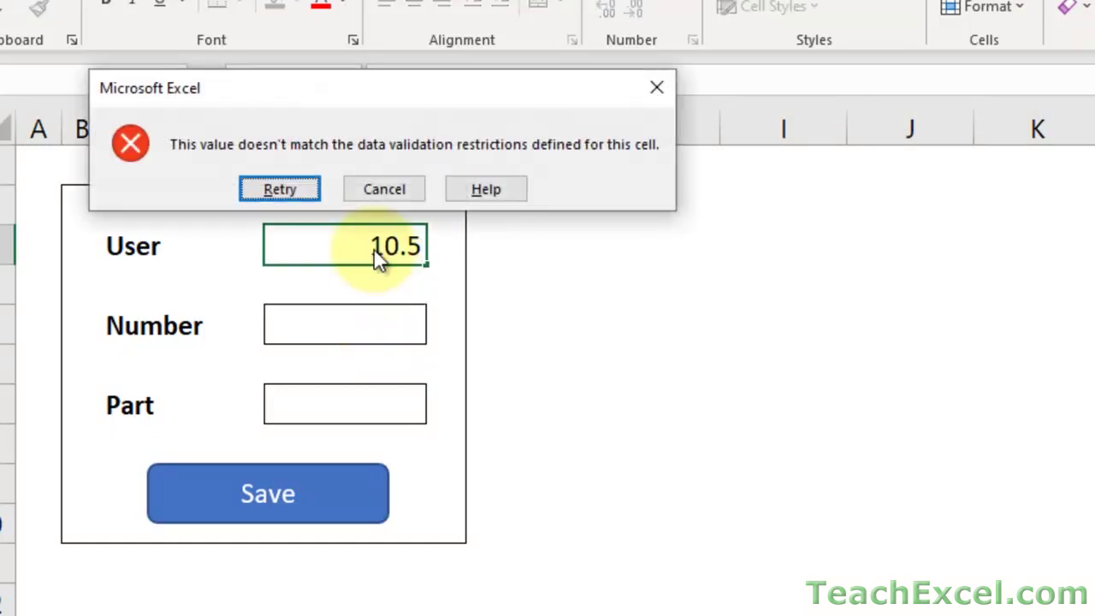
key(Return)
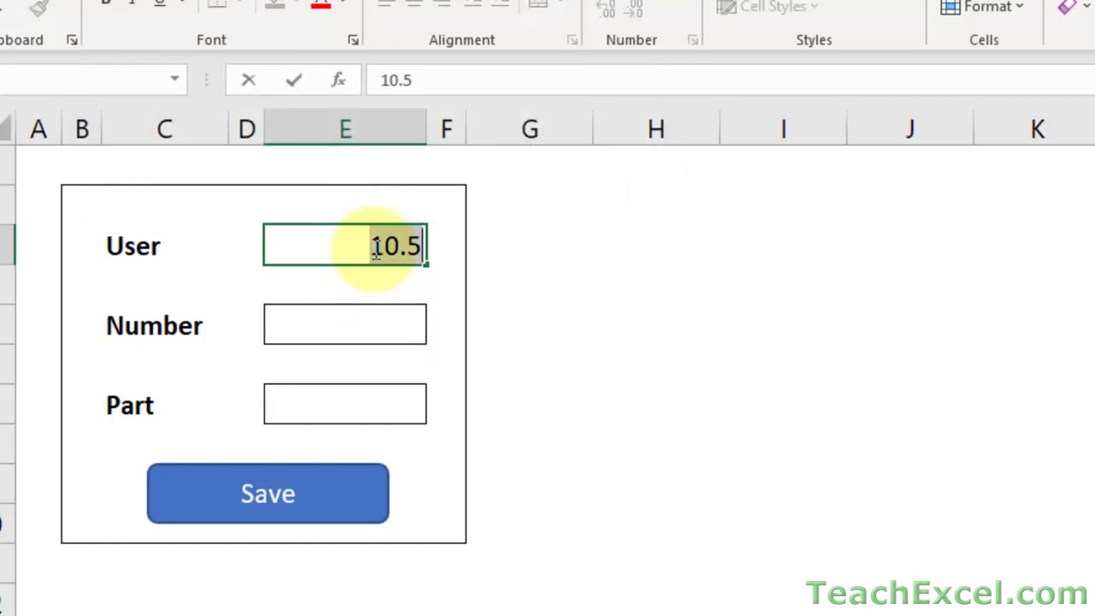
key(Escape)
Step: Try to apply a whole number rule with the decimal maximum 10.5 to the User cell, keeping the less than comparison
key(alt+a)
key(v)
key(v)
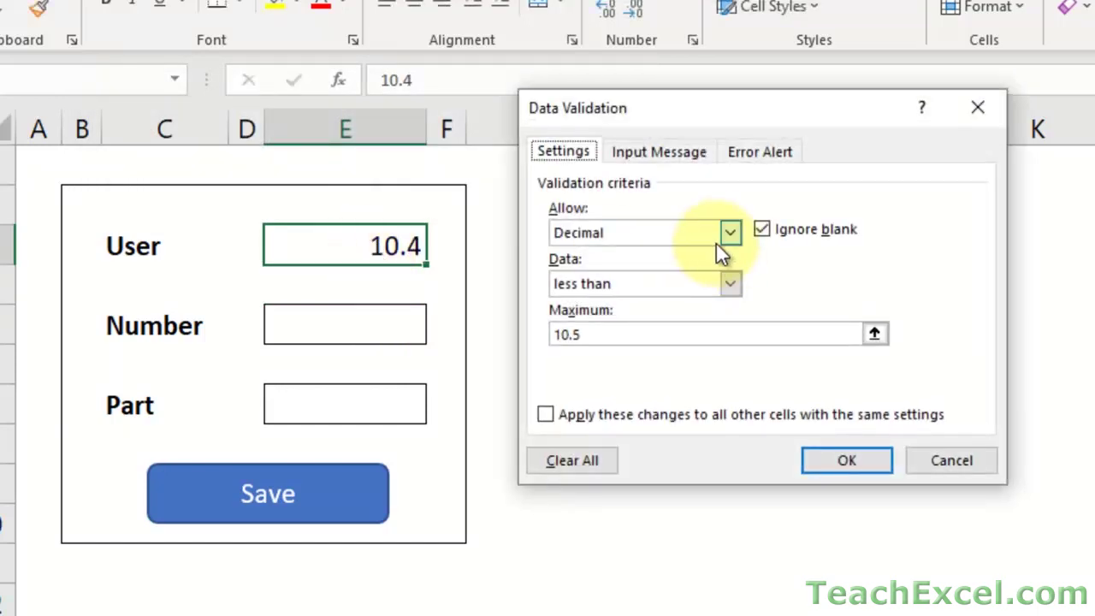
click(719, 238)
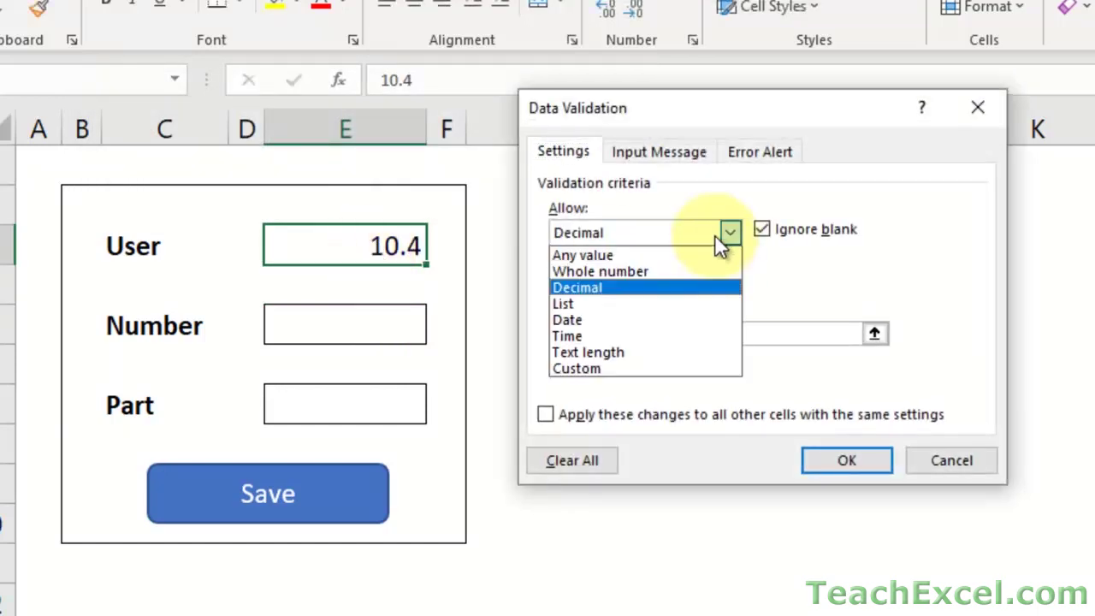
click(639, 272)
click(626, 333)
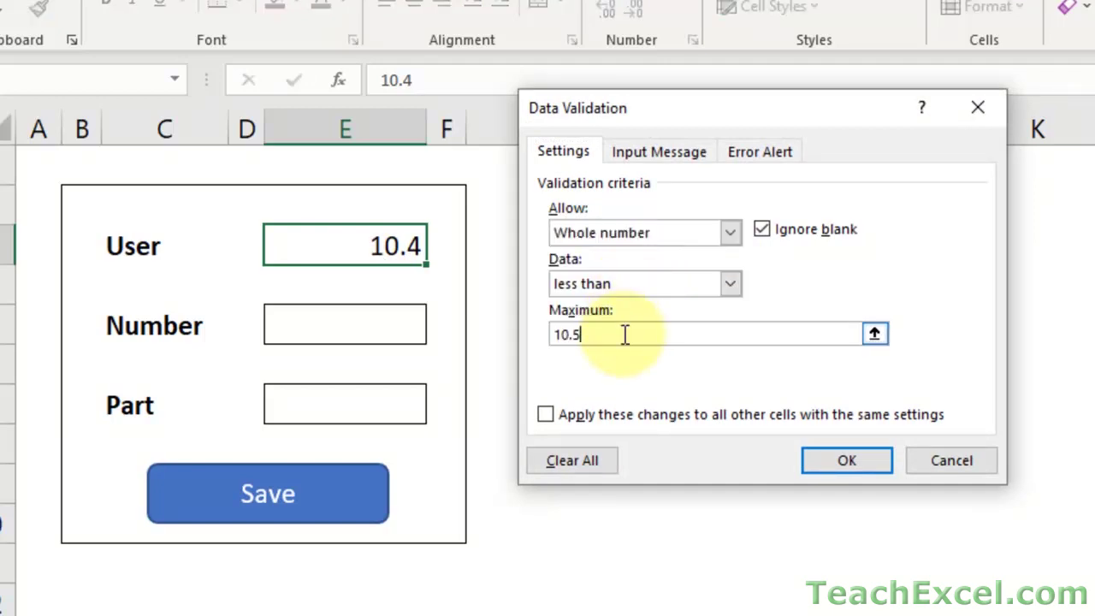
click(846, 460)
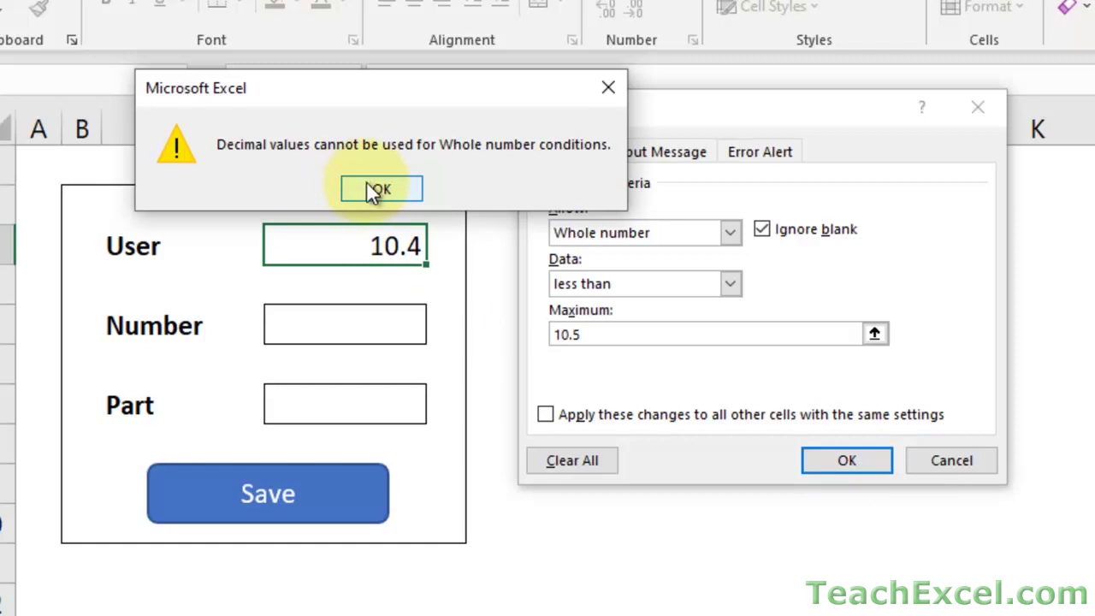
click(374, 190)
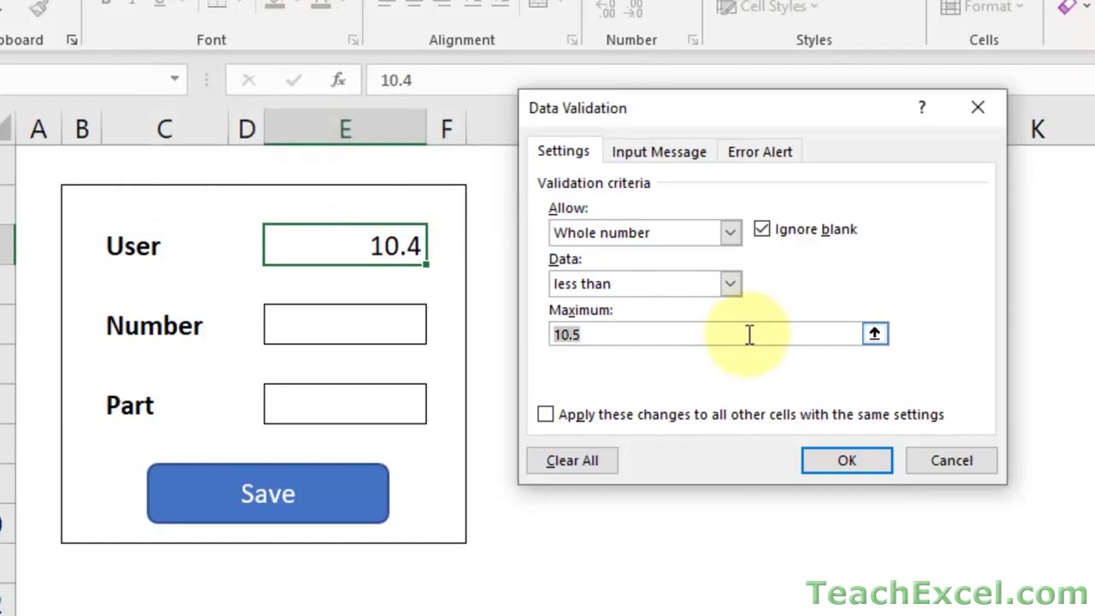
click(729, 282)
click(730, 279)
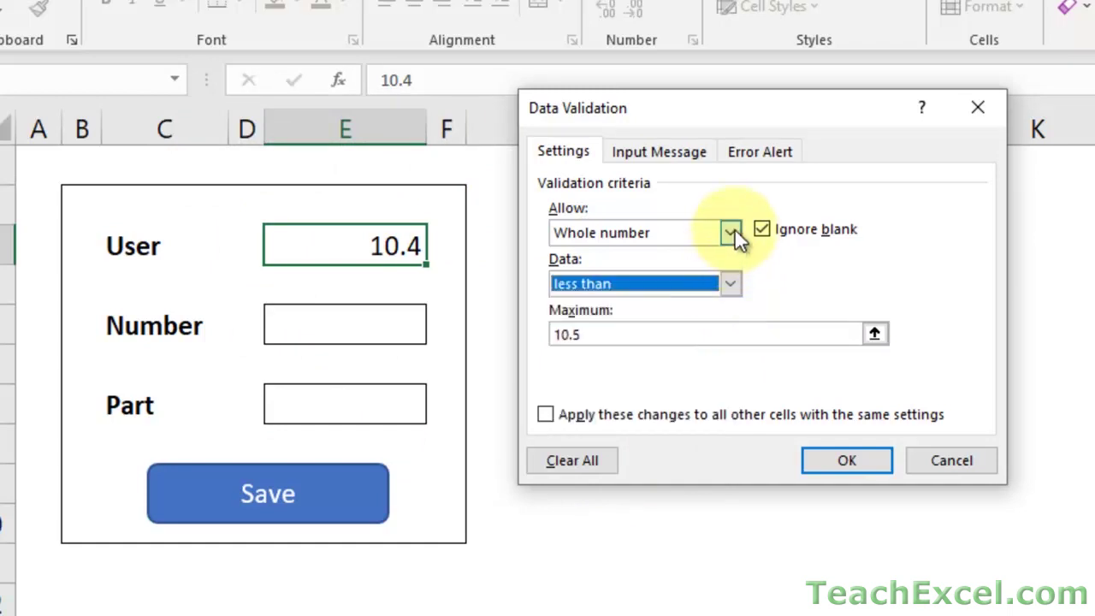
Step: Set the User cell's data validation to a list with the source green,yellow,blue and apply it
click(735, 230)
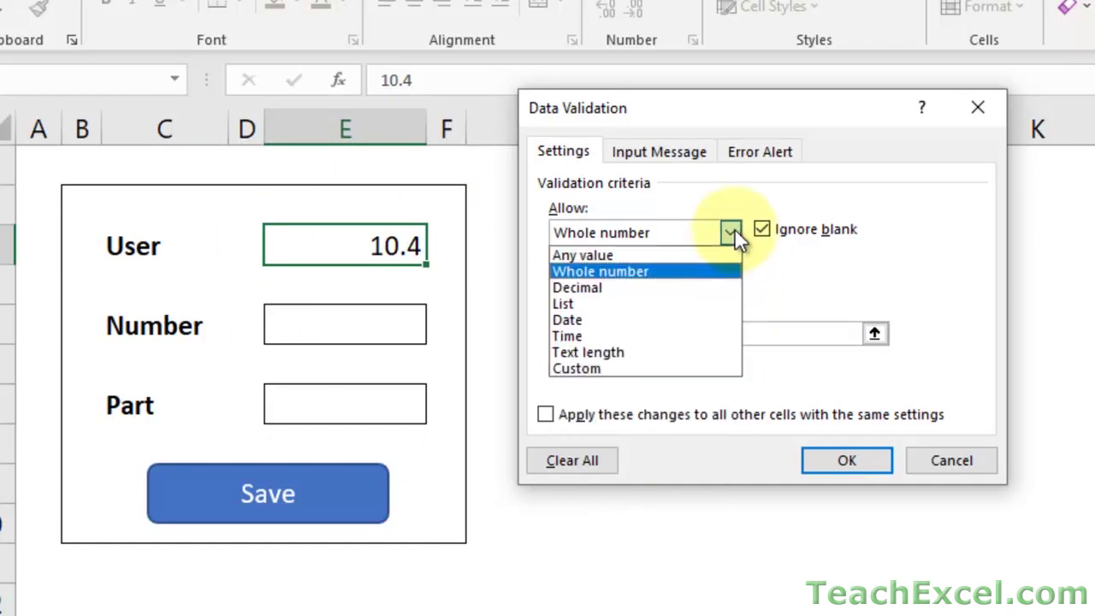
click(564, 303)
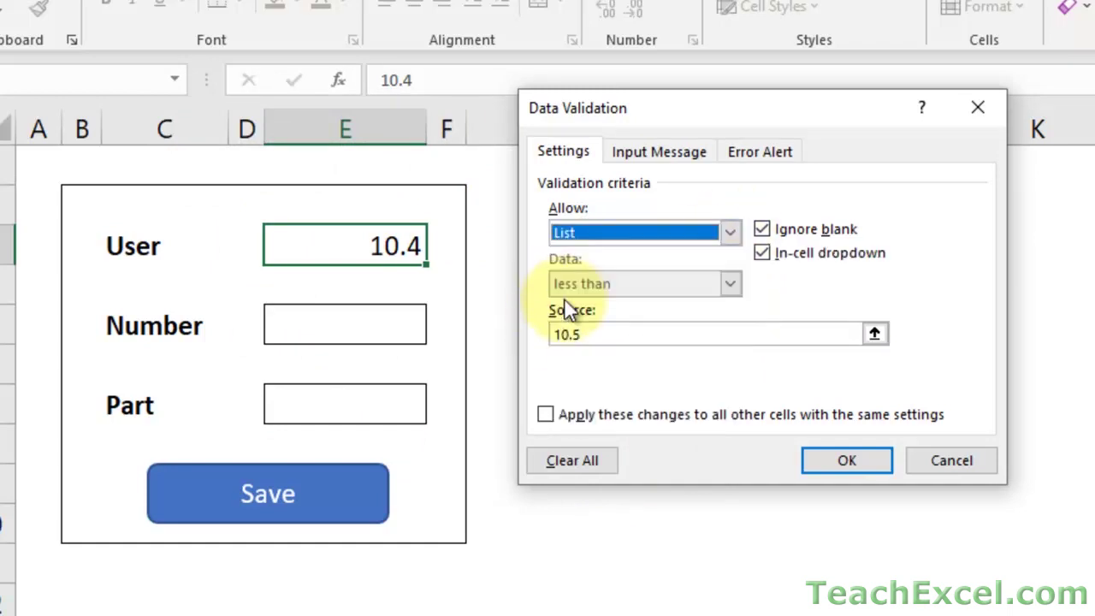
click(622, 334)
key(BackSpace)
key(BackSpace)
key(BackSpace)
key(BackSpace)
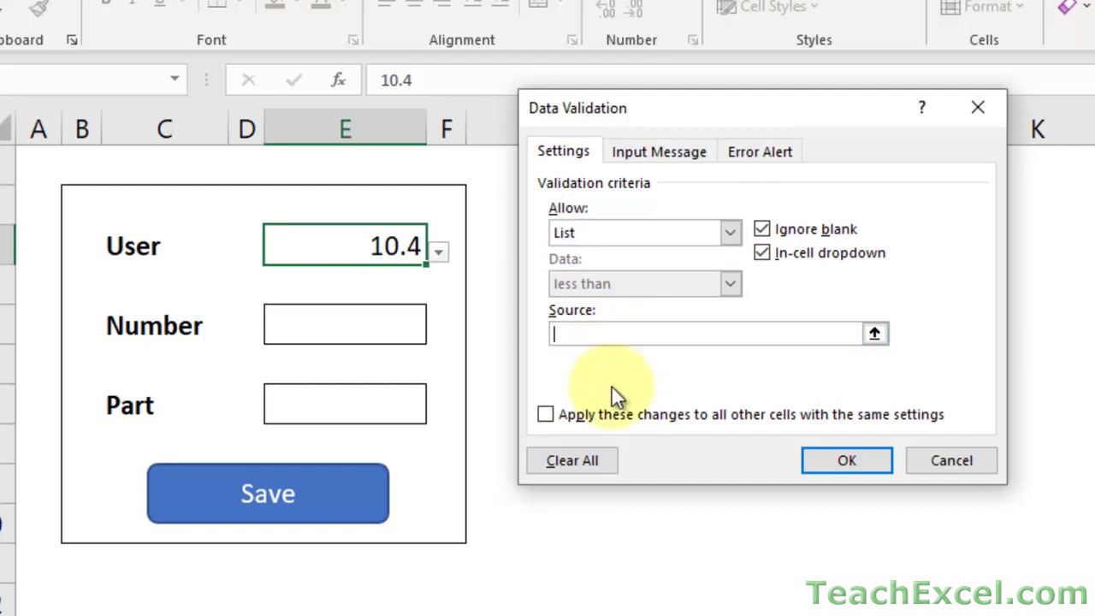
text(green,yellow)
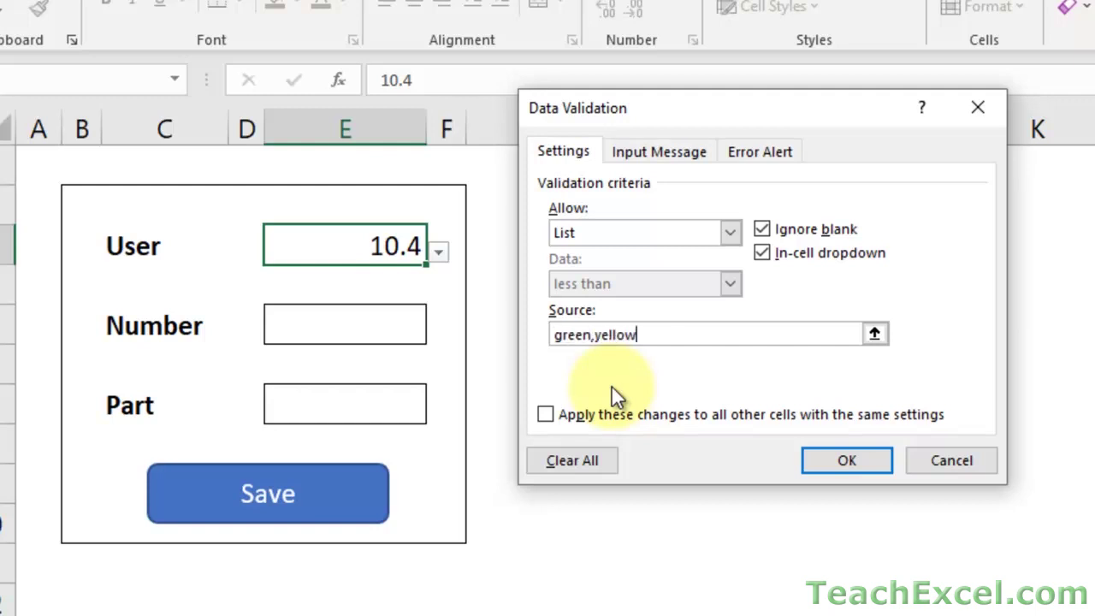
text(,bluw)
key(BackSpace)
text(e)
click(825, 462)
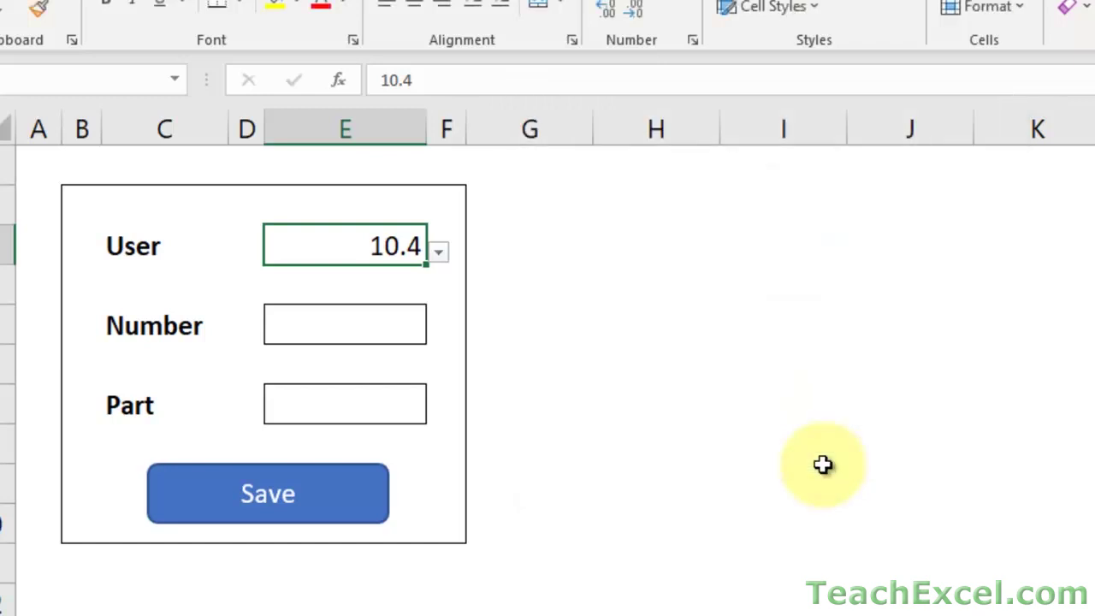
Step: Test the User cell's in-cell dropdown by choosing yellow, green and finally blue
click(437, 253)
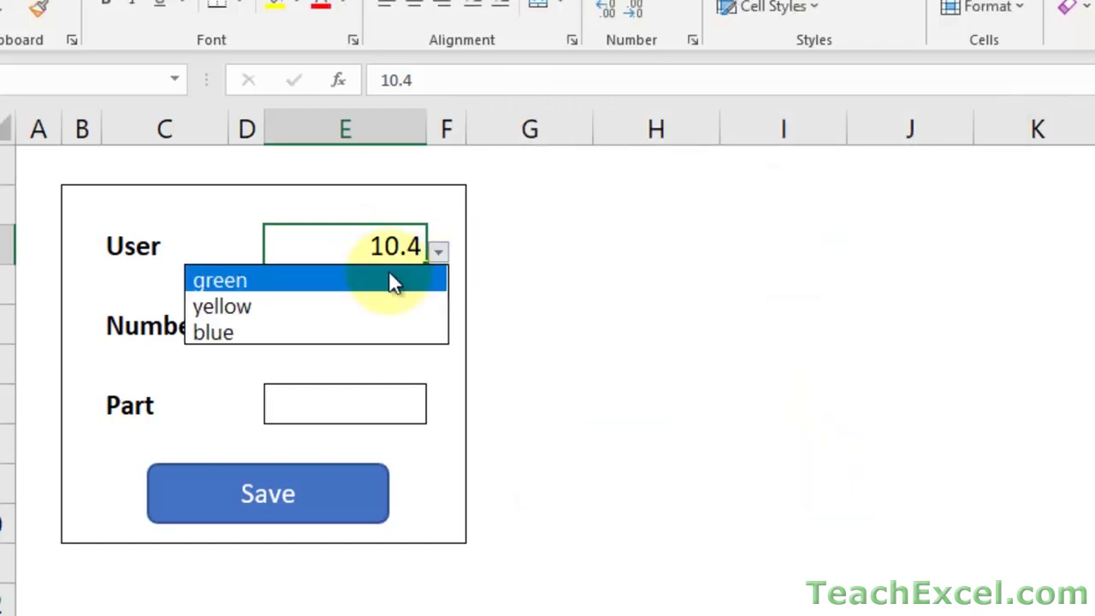
click(386, 306)
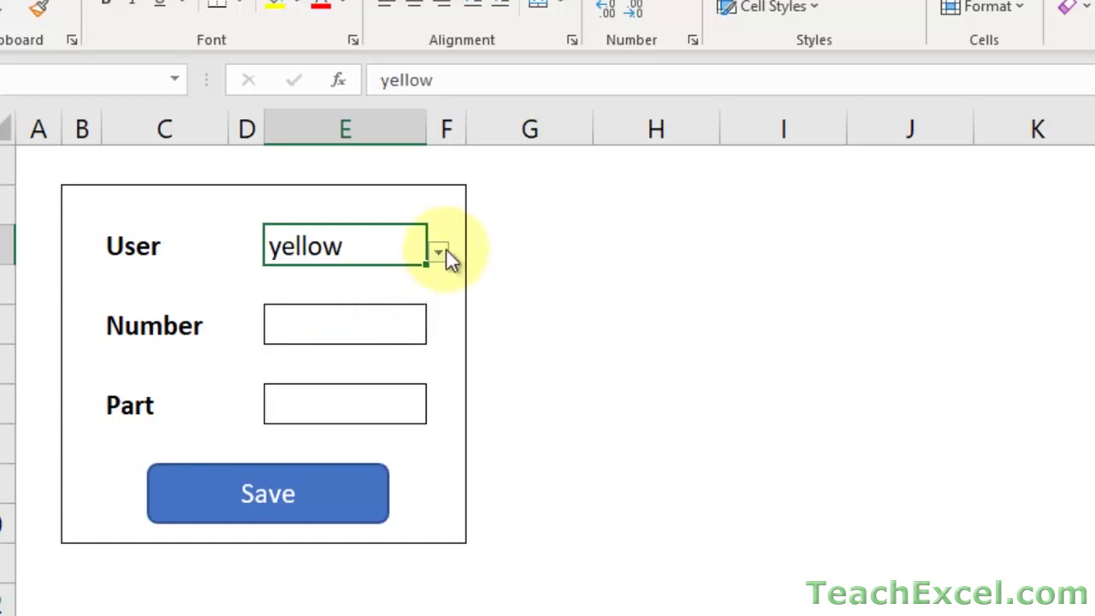
click(439, 252)
click(405, 278)
click(436, 254)
key(Escape)
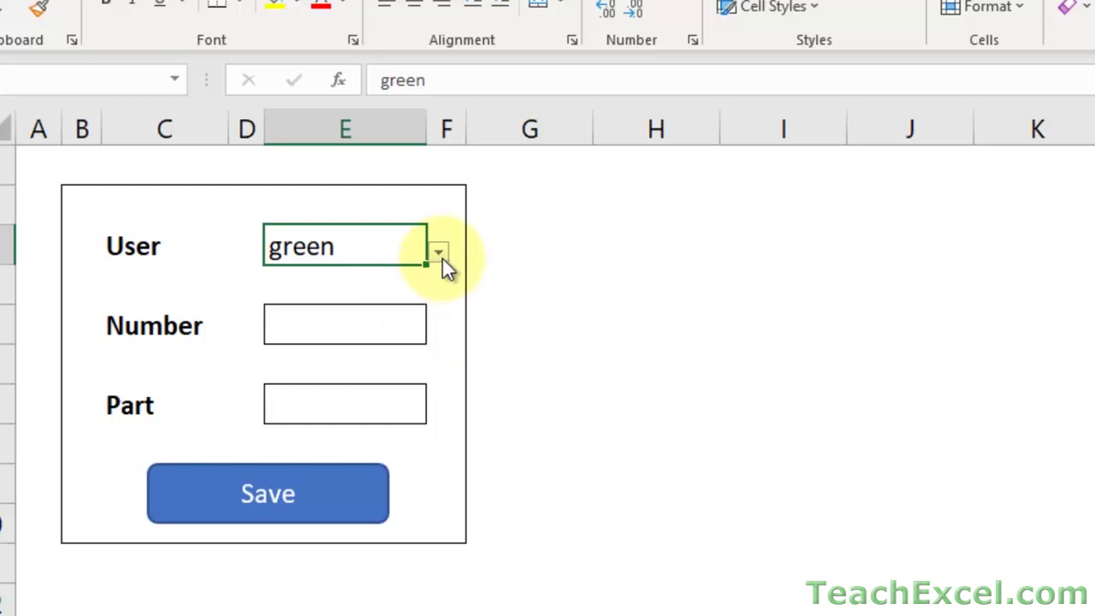
click(439, 253)
click(399, 325)
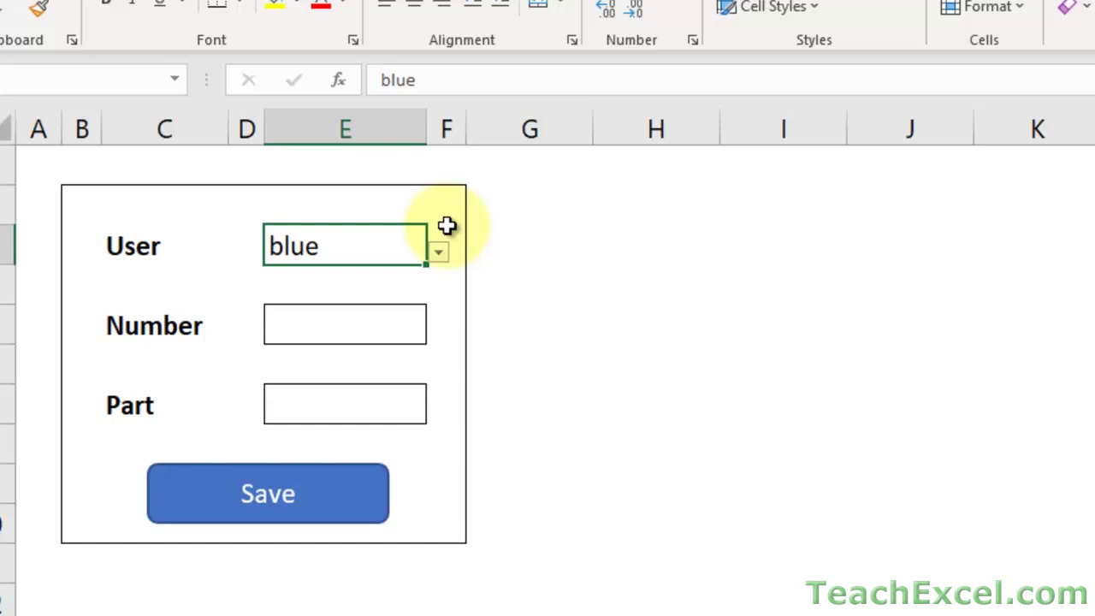
Step: Change the User cell's data validation to a text length less than or equal to 5
key(alt+d)
key(l)
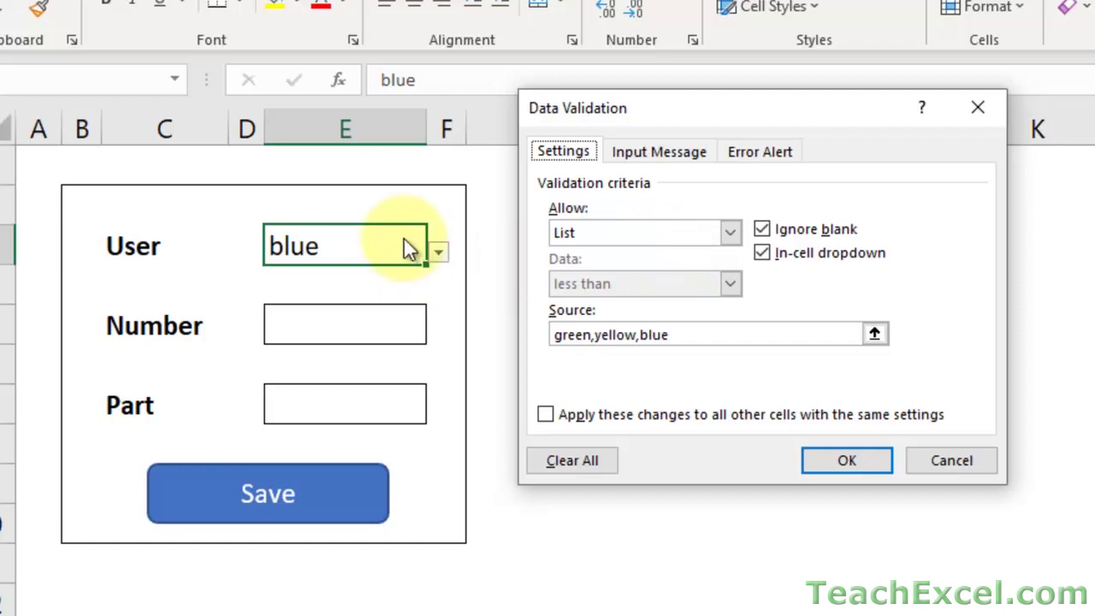
click(599, 234)
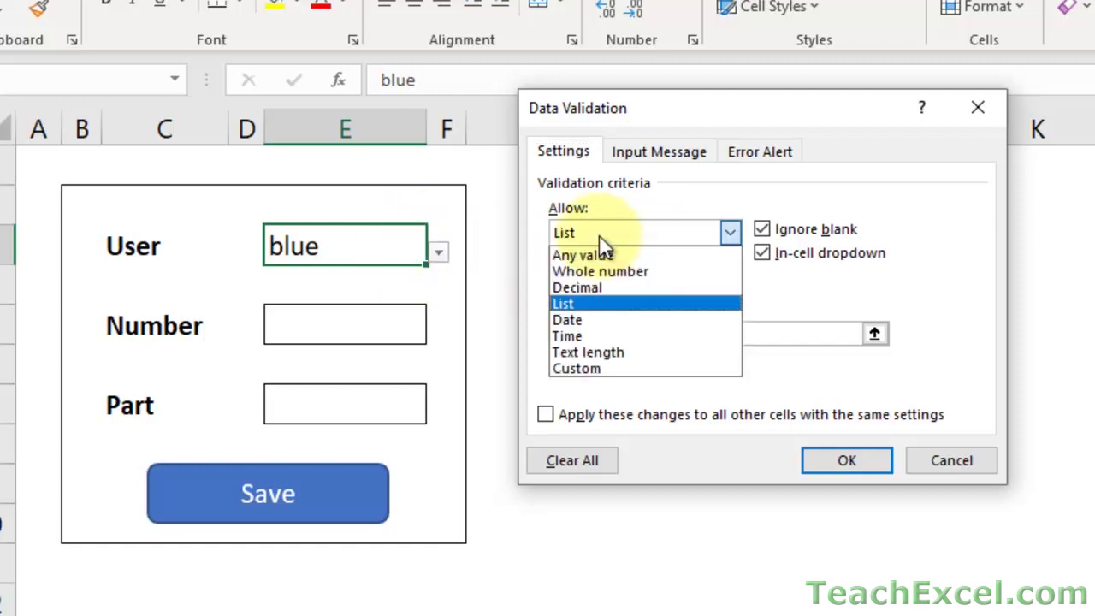
click(602, 351)
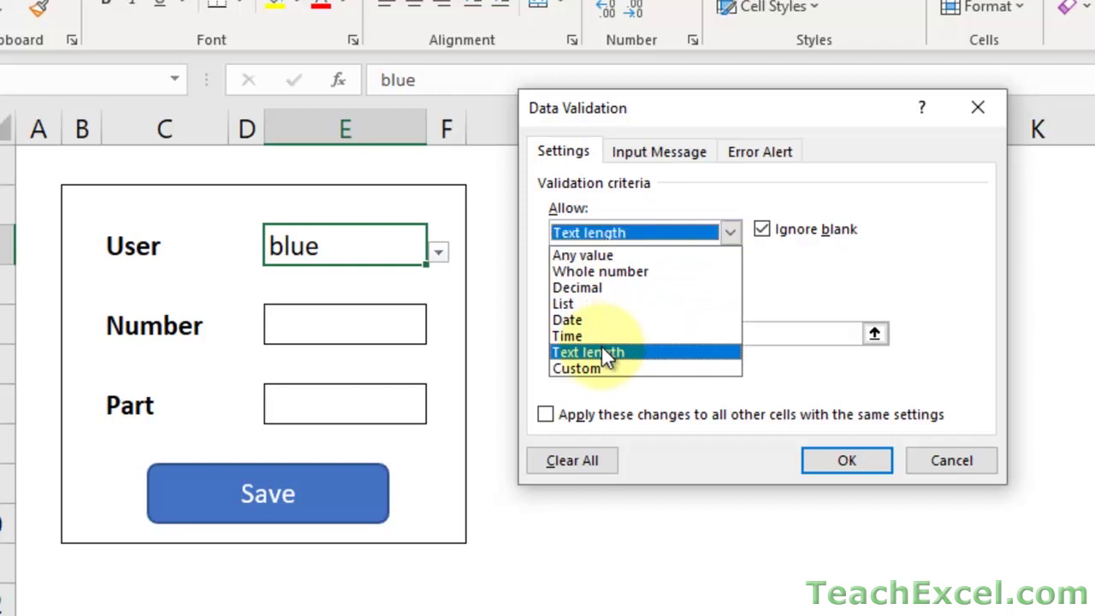
click(729, 285)
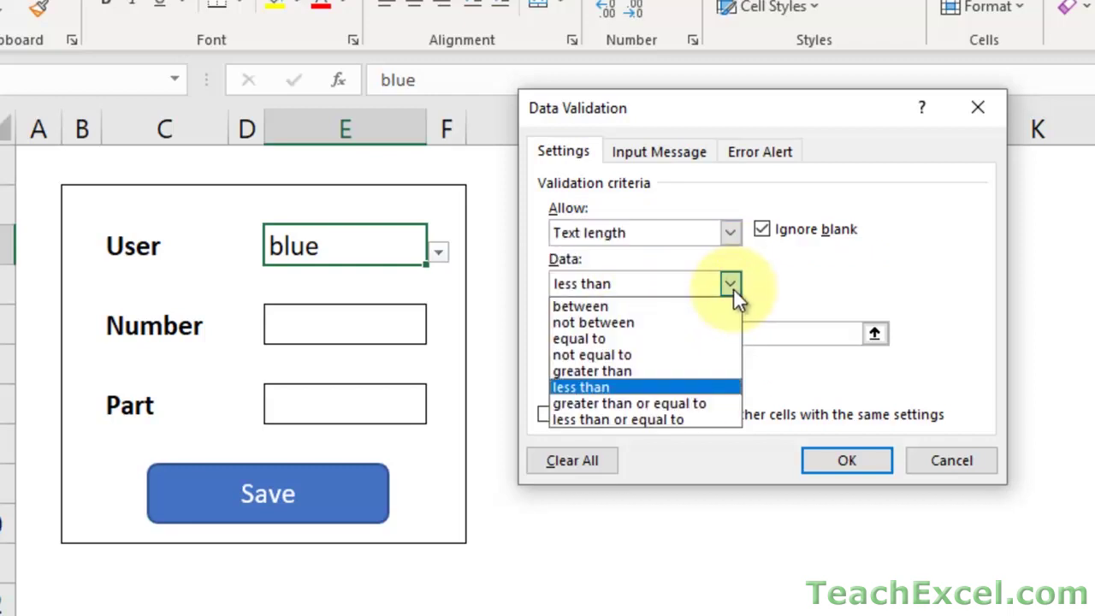
click(650, 419)
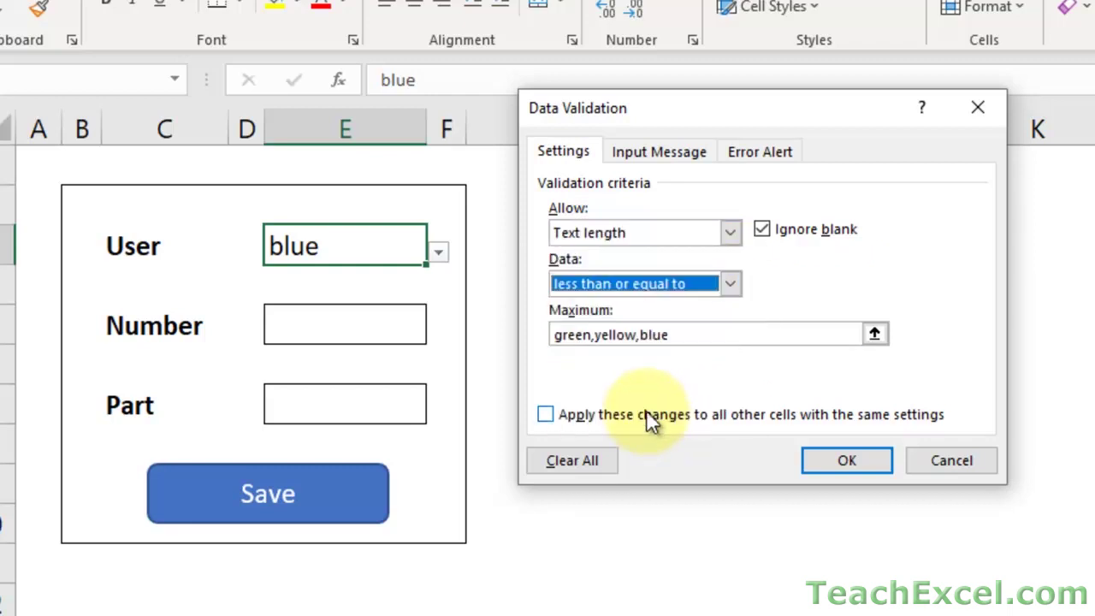
click(680, 339)
key(BackSpace)
key(BackSpace)
key(BackSpace)
key(BackSpace)
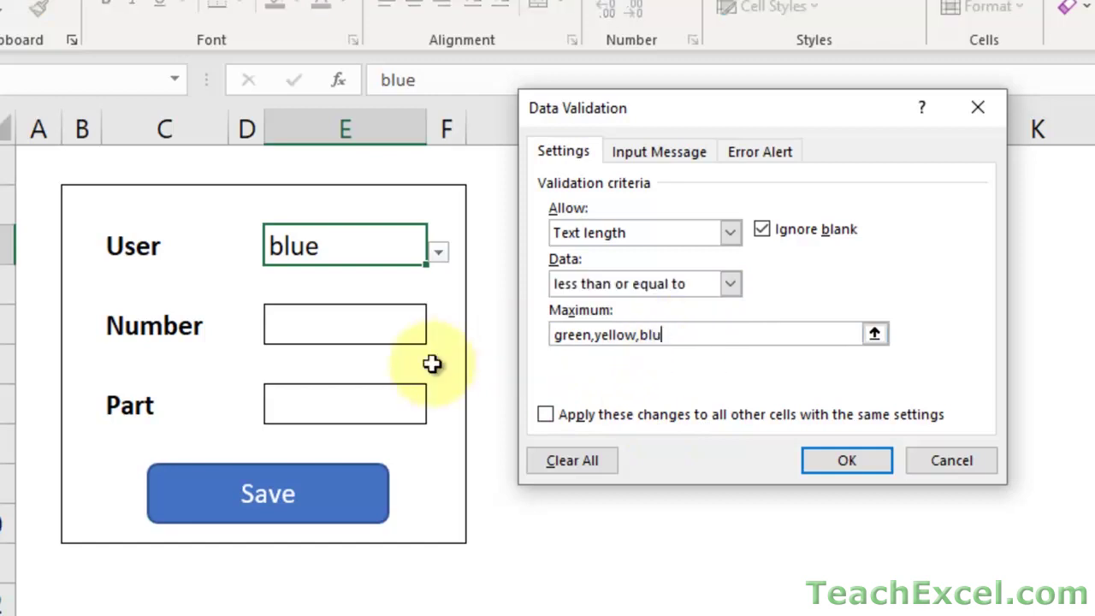
key(BackSpace)
key(BackSpace)
key(BackSpace)
key(BackSpace)
key(BackSpace)
key(BackSpace)
key(BackSpace)
key(BackSpace)
key(BackSpace)
key(BackSpace)
key(BackSpace)
key(BackSpace)
key(BackSpace)
text(5)
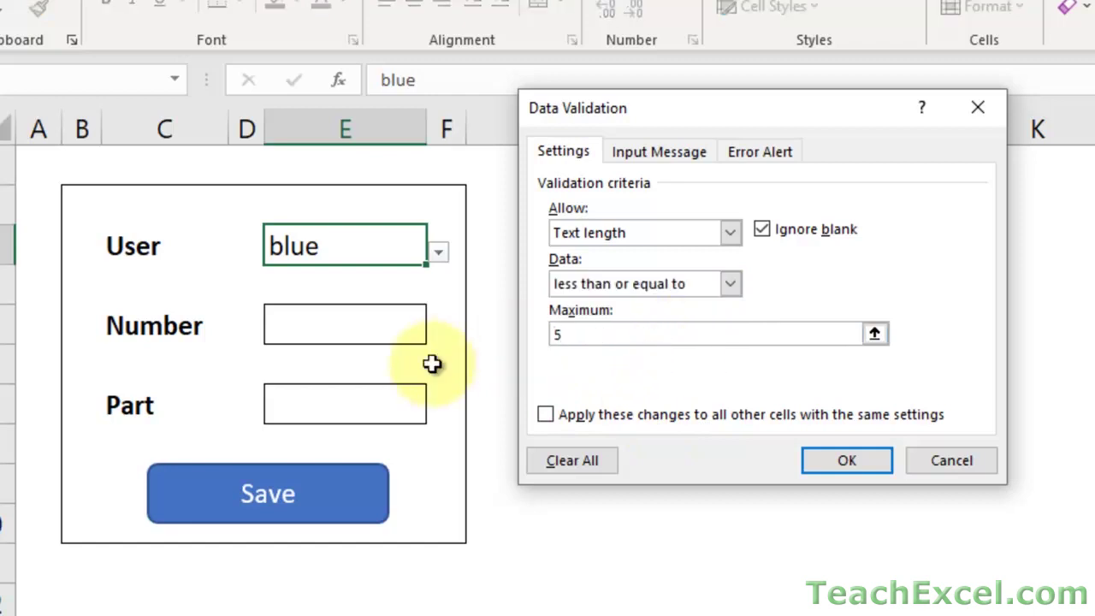
click(847, 461)
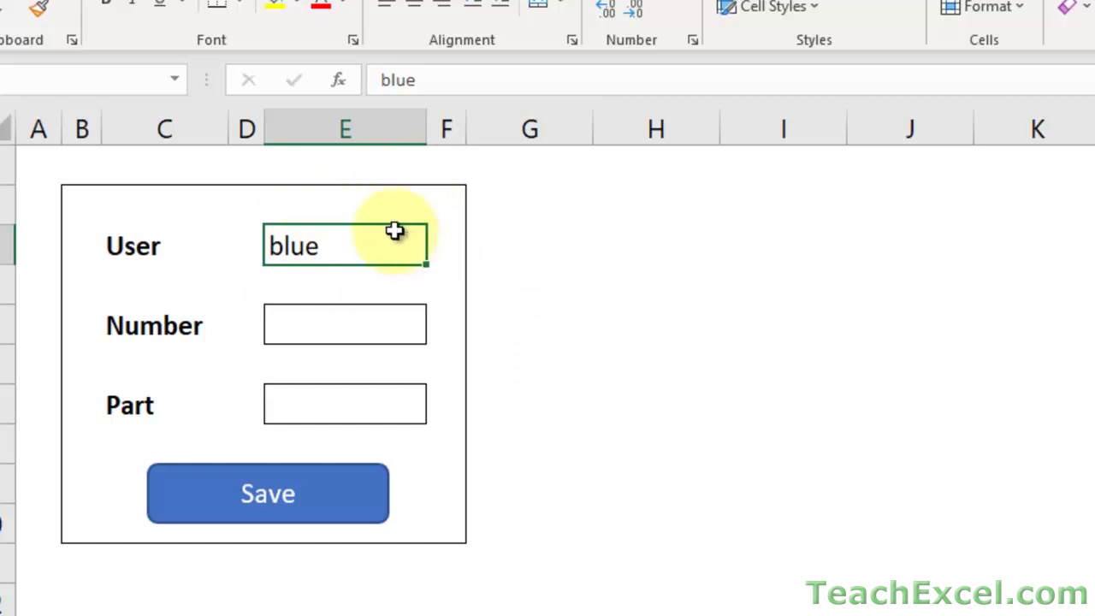
Step: Test the User cell's text length limit by entering 12345 and trying to extend it to 123456
text(12345)
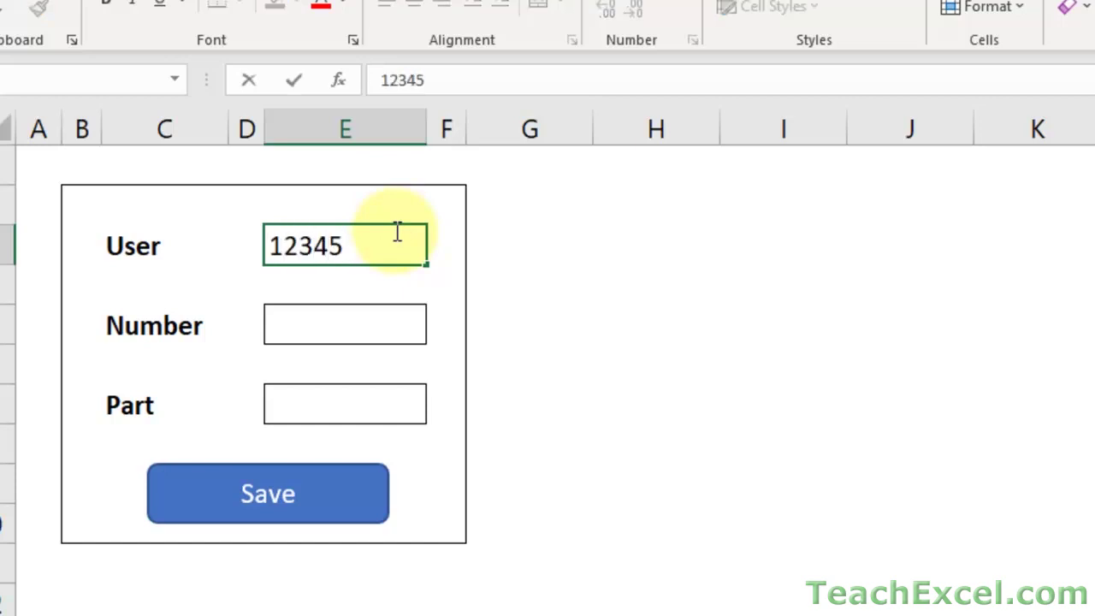
key(Return)
click(393, 231)
double_click(392, 230)
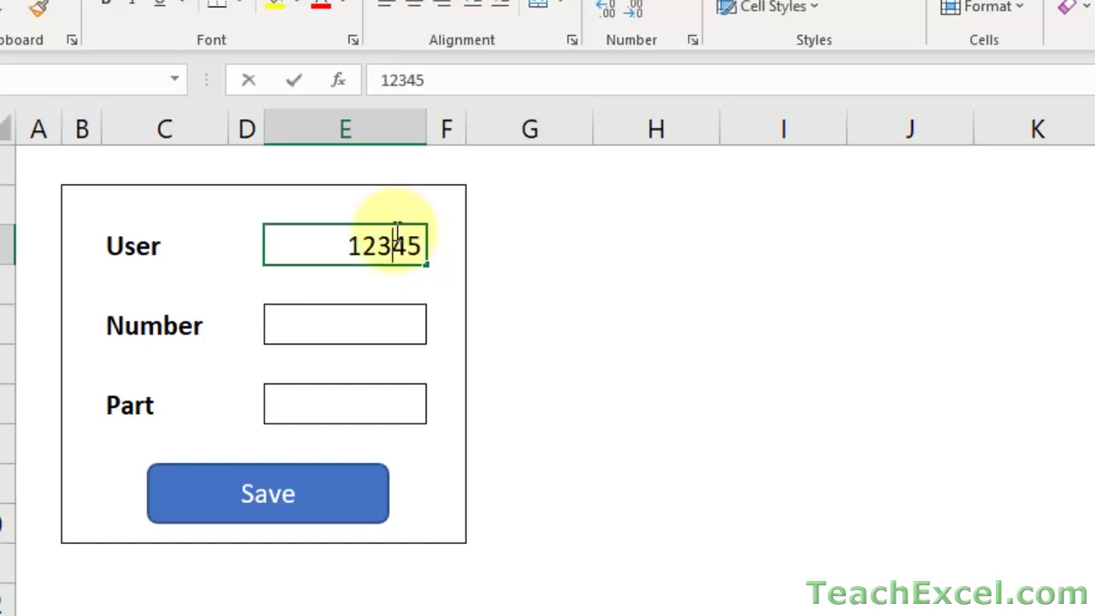
key(Right)
key(Right)
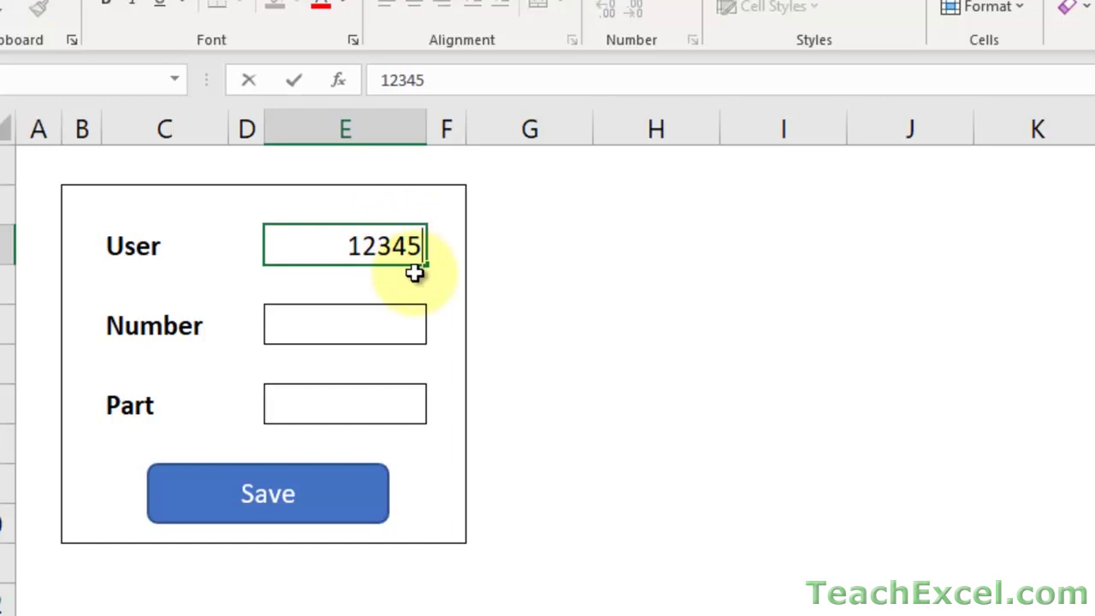
text(6)
click(415, 272)
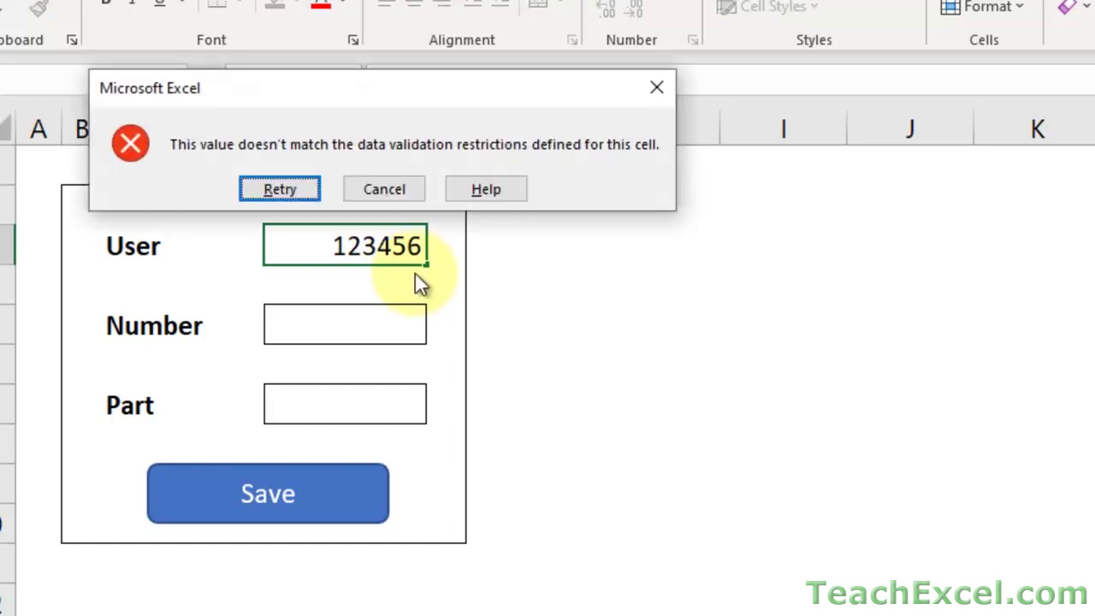
click(299, 183)
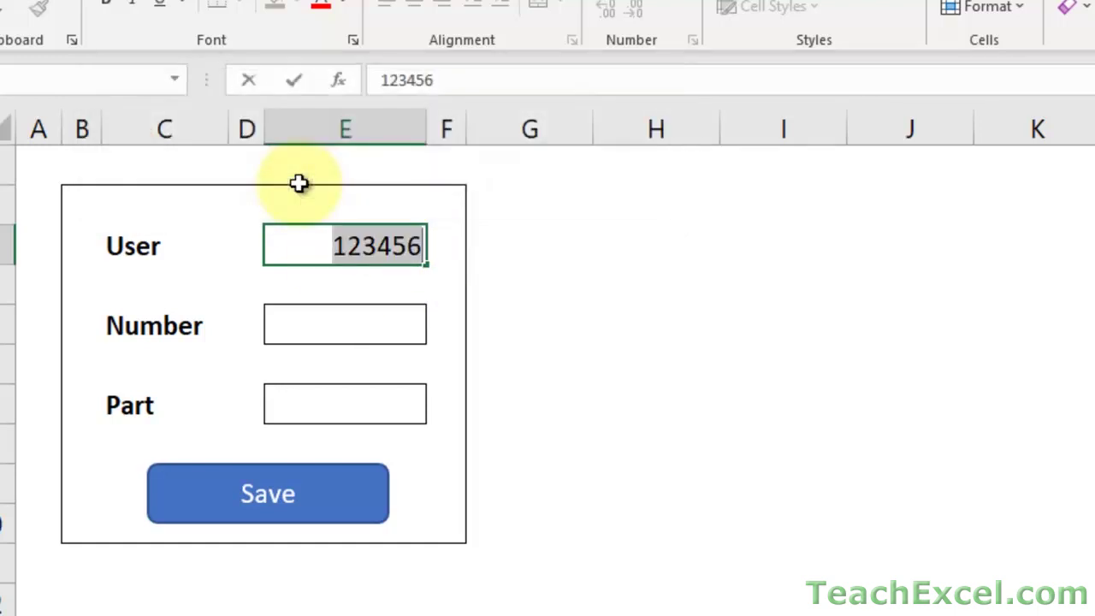
Step: Enter asdfg in the User cell, try to extend it to asdfgg, and cancel the longer entry
text(asdfg)
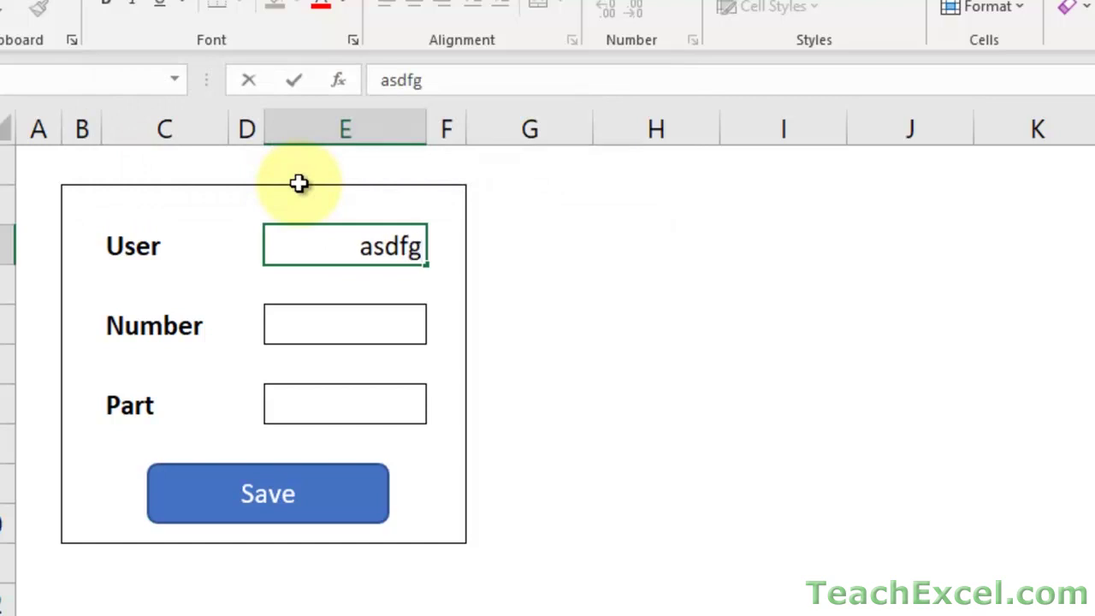
key(Return)
click(355, 239)
text(g)
key(Return)
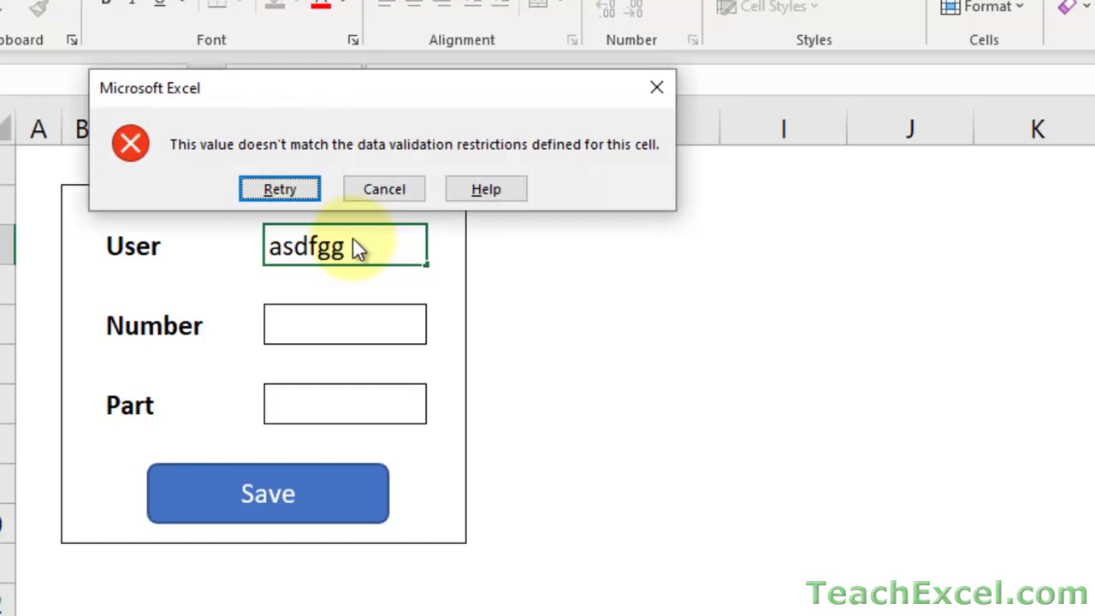
click(285, 189)
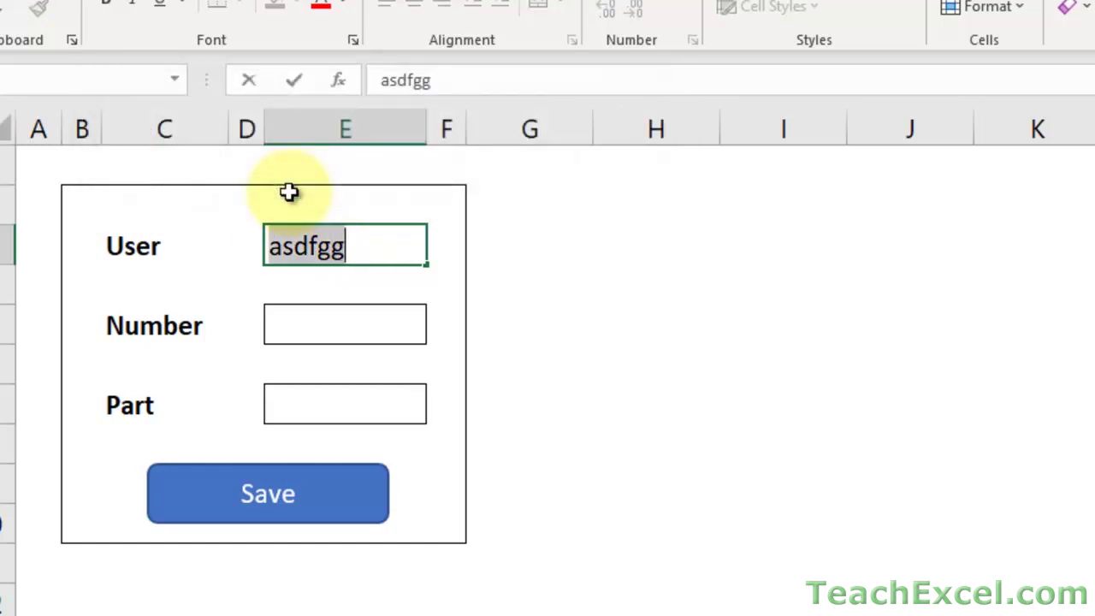
key(Escape)
Step: Add an input message to the User cell's validation titled 'Username Max Length 5', reading 'The username cannot be longer than 5 characters.'
key(alt+a)
key(v)
key(v)
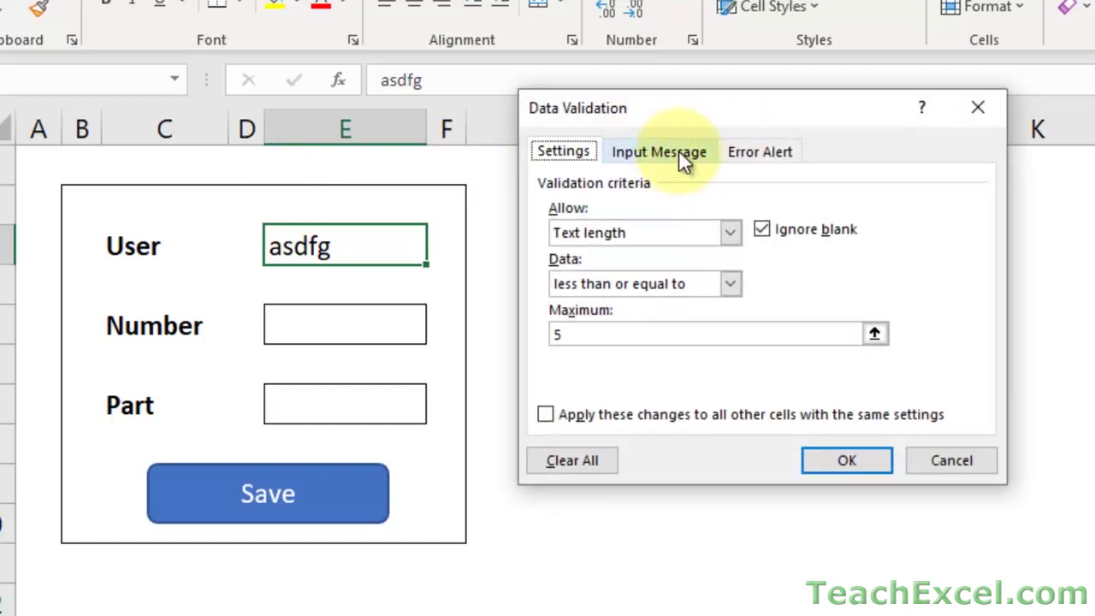
click(683, 157)
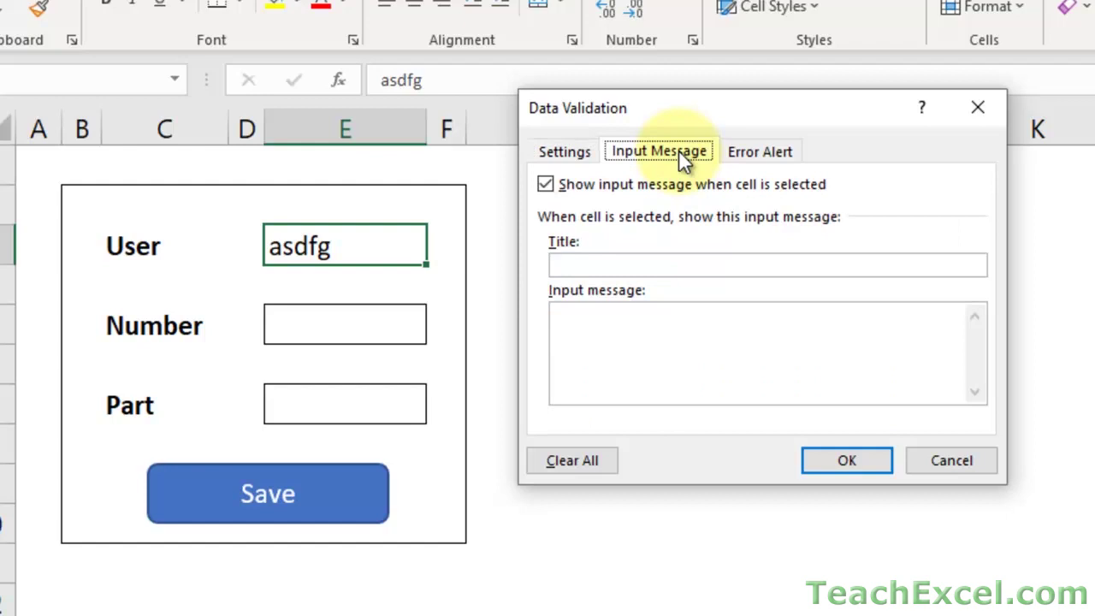
click(640, 258)
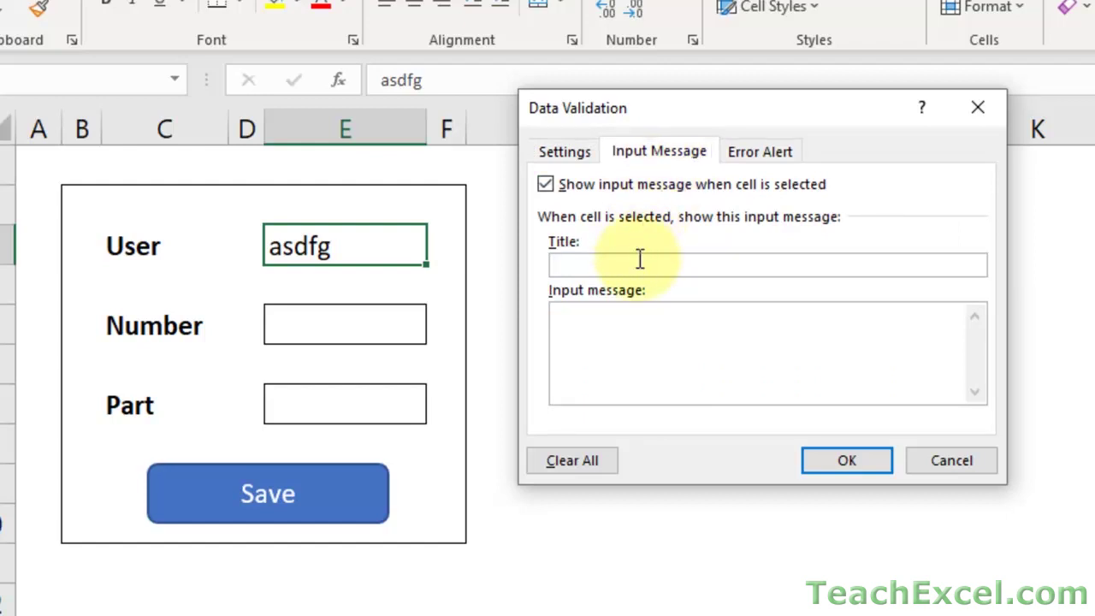
text(Username Max Length 5)
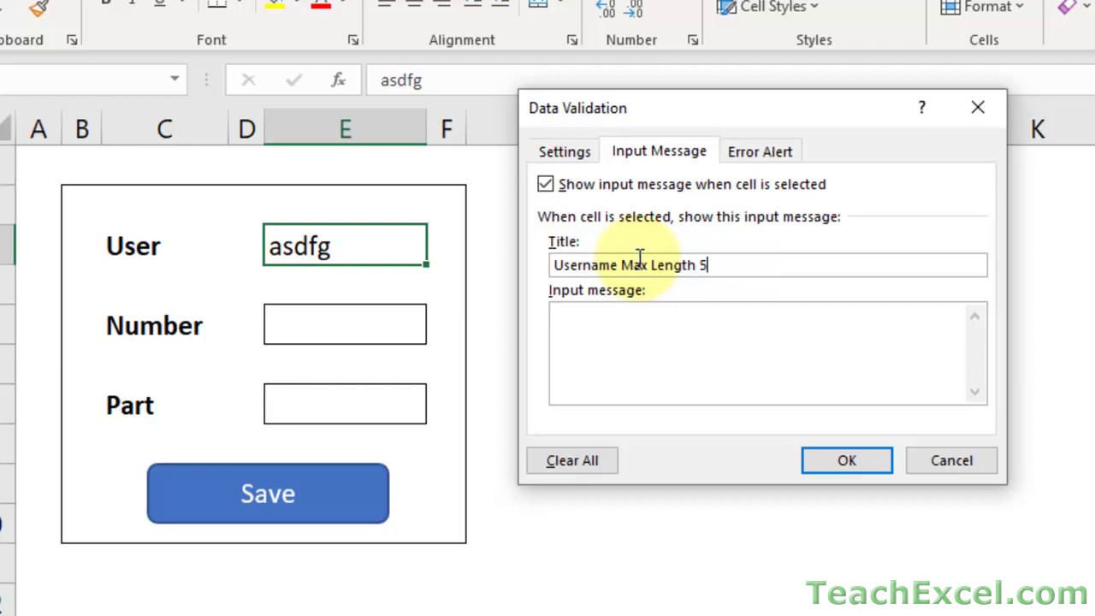
click(644, 331)
text(The username)
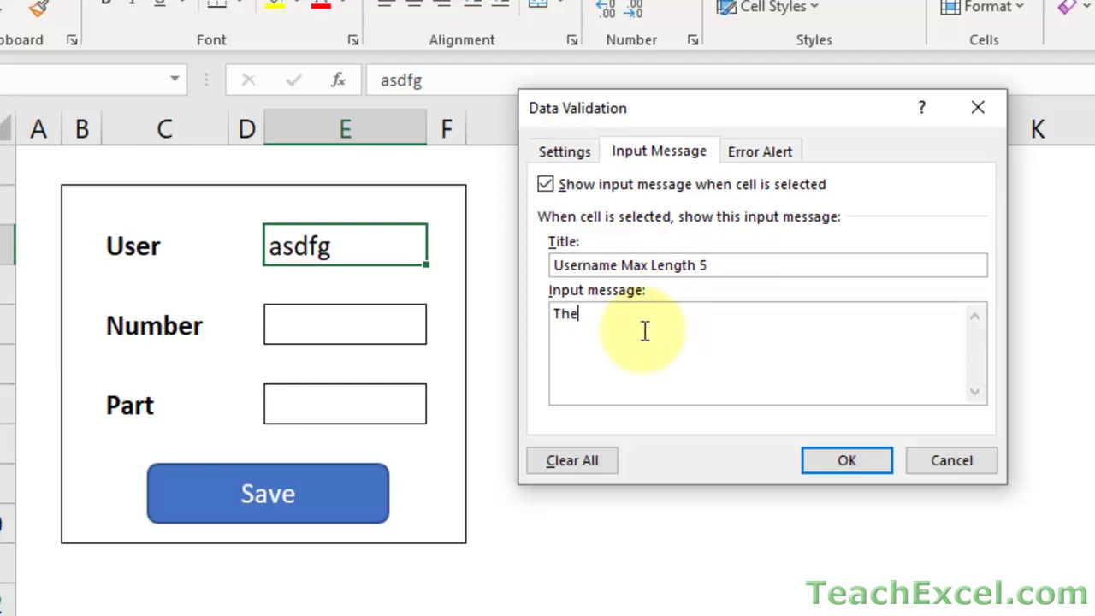
text(t be longer than 5 characters)
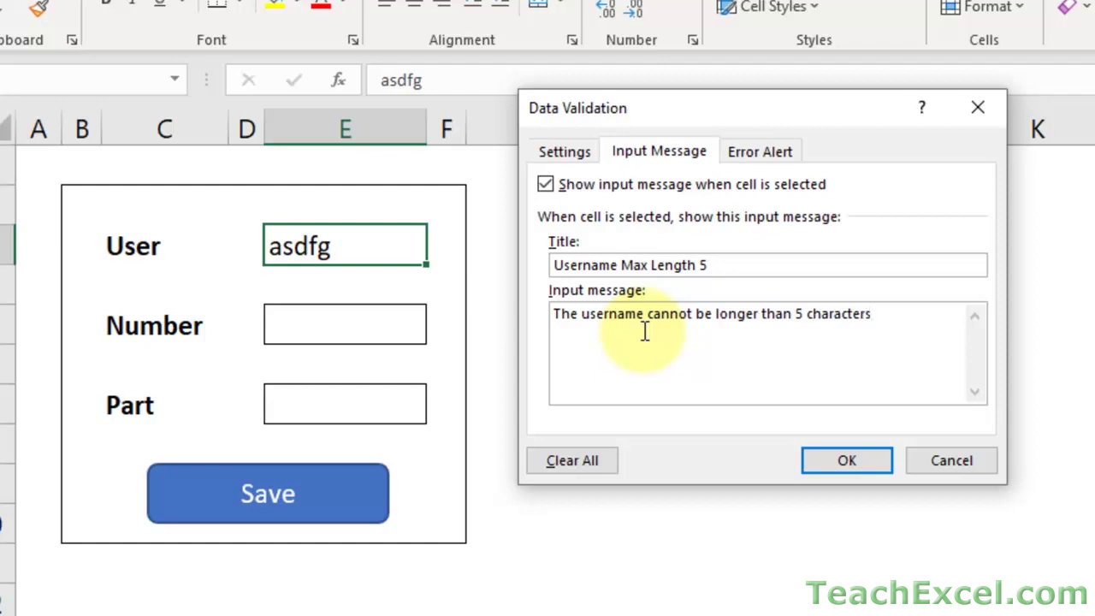
text(.)
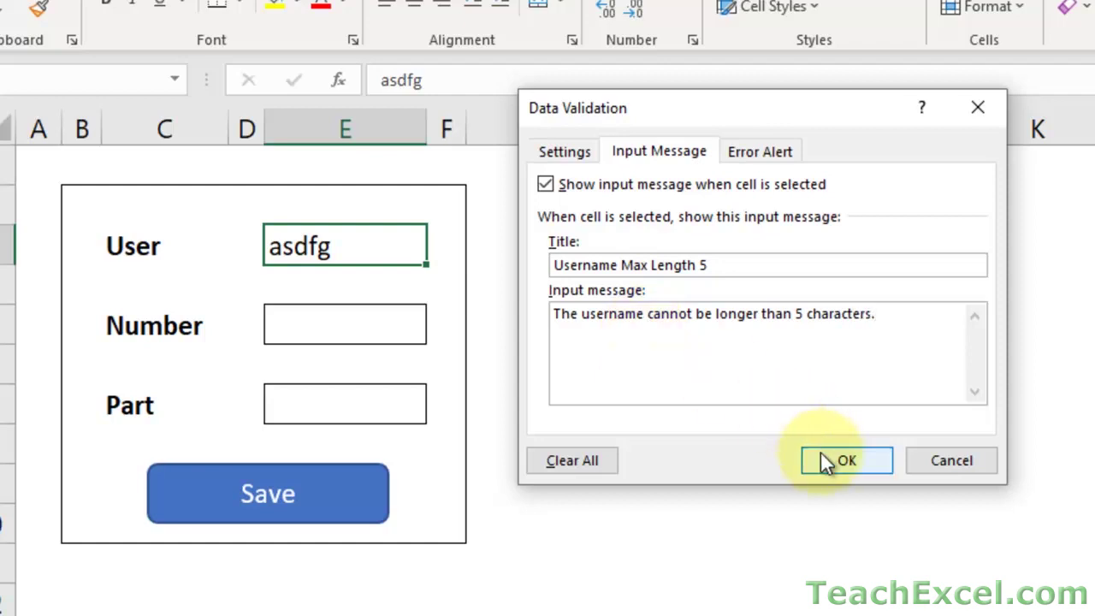
click(823, 453)
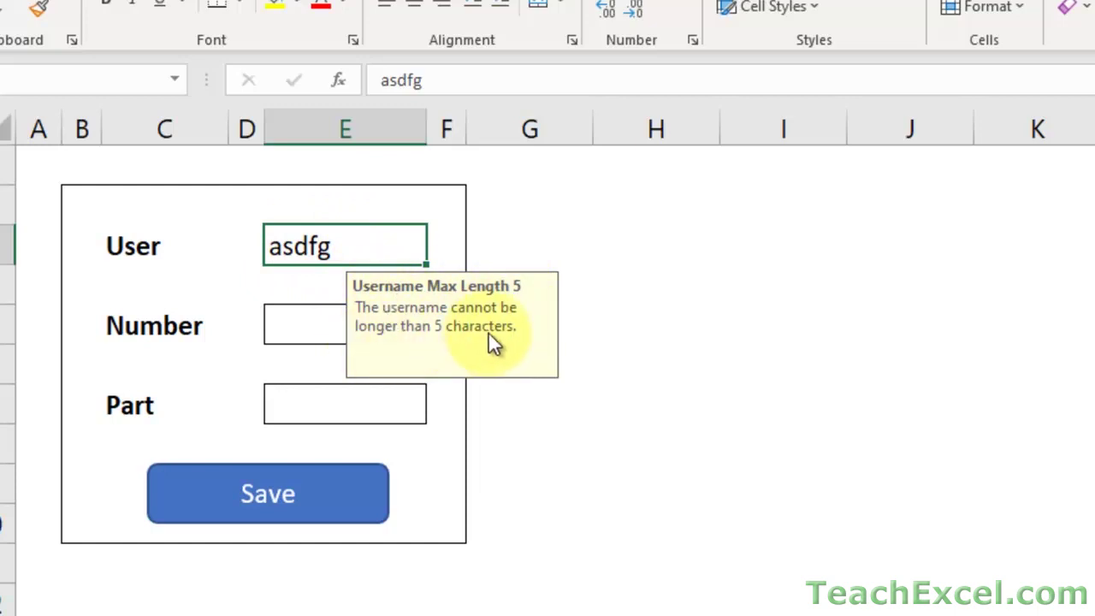
Step: Check the User cell's input message by selecting other cells and returning to the User cell
click(314, 314)
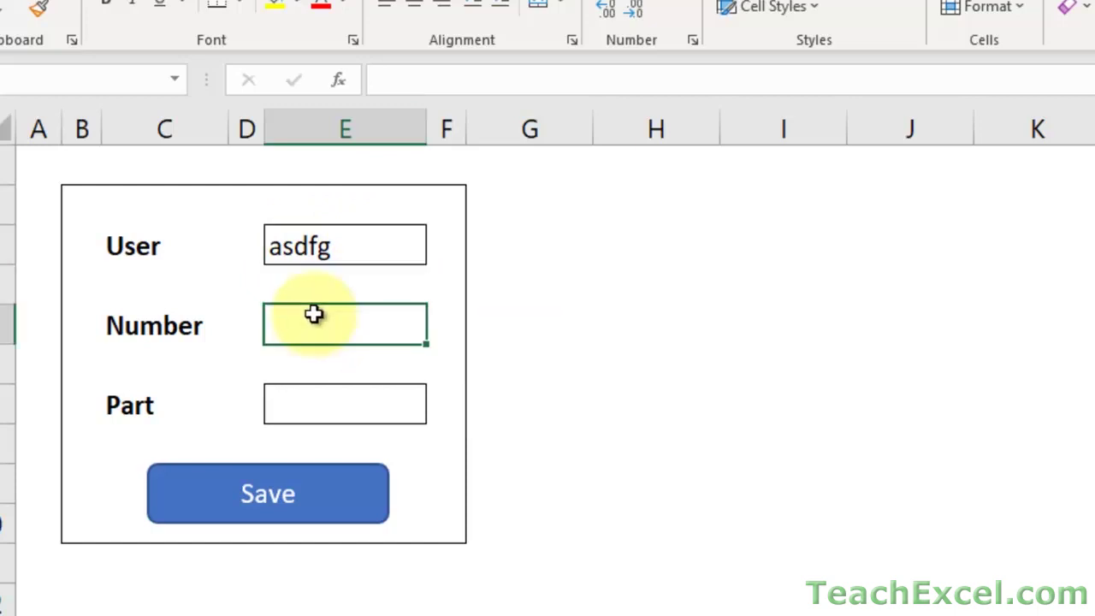
click(317, 283)
click(613, 278)
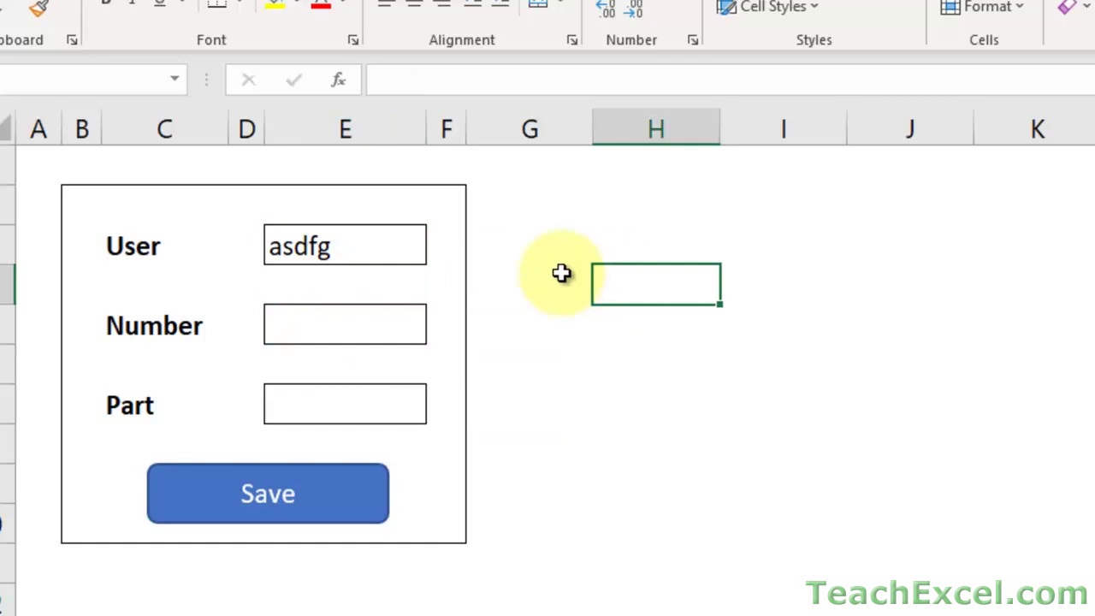
click(340, 246)
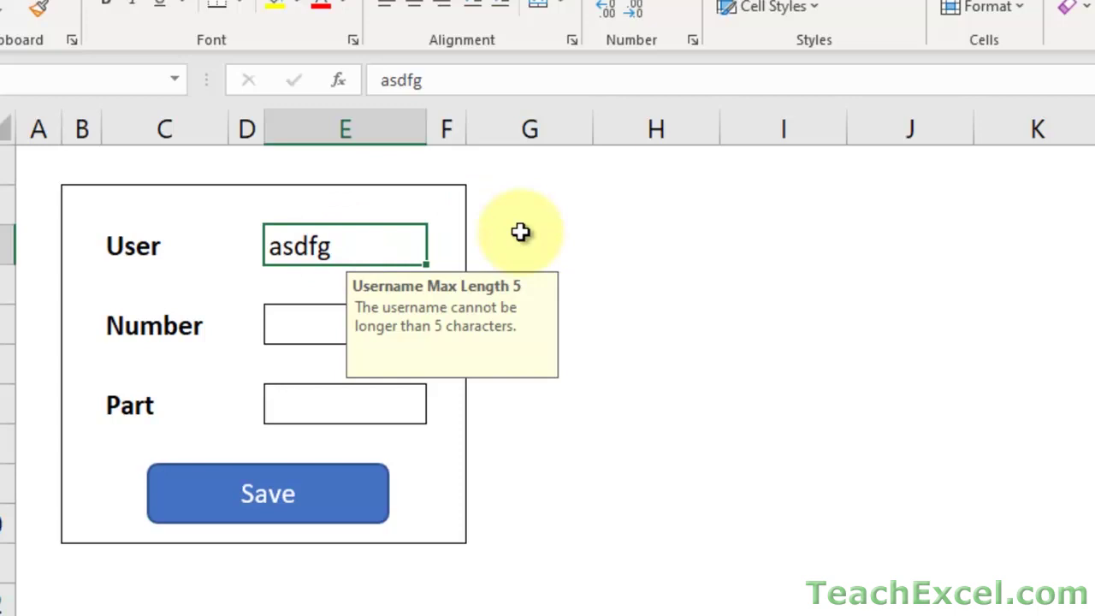
Step: Try to extend the User cell's entry to asdfga and cancel the change
double_click(388, 247)
text(a)
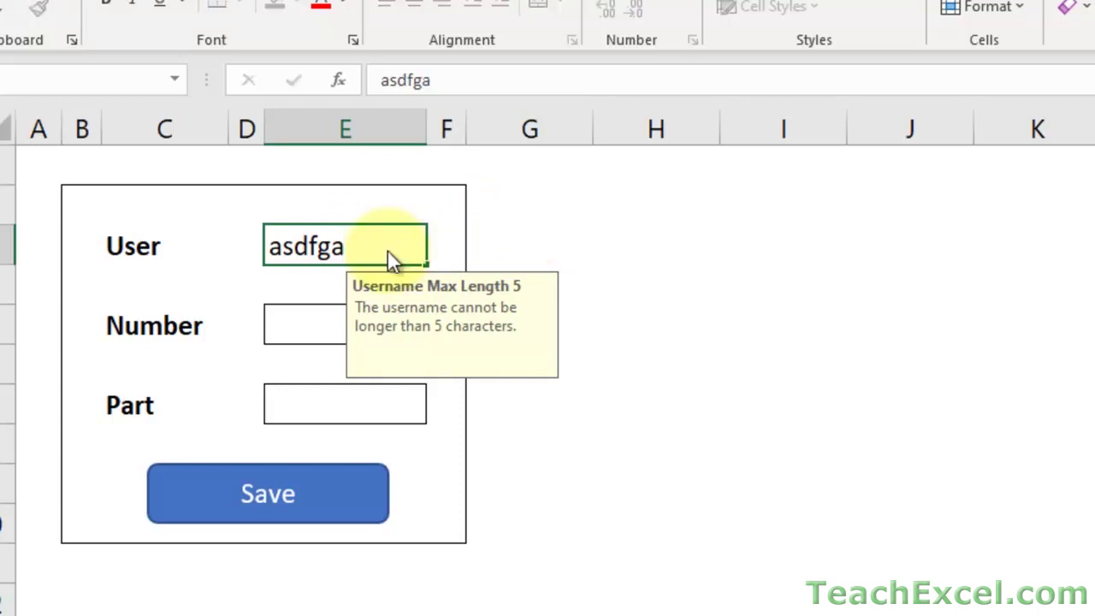
key(Return)
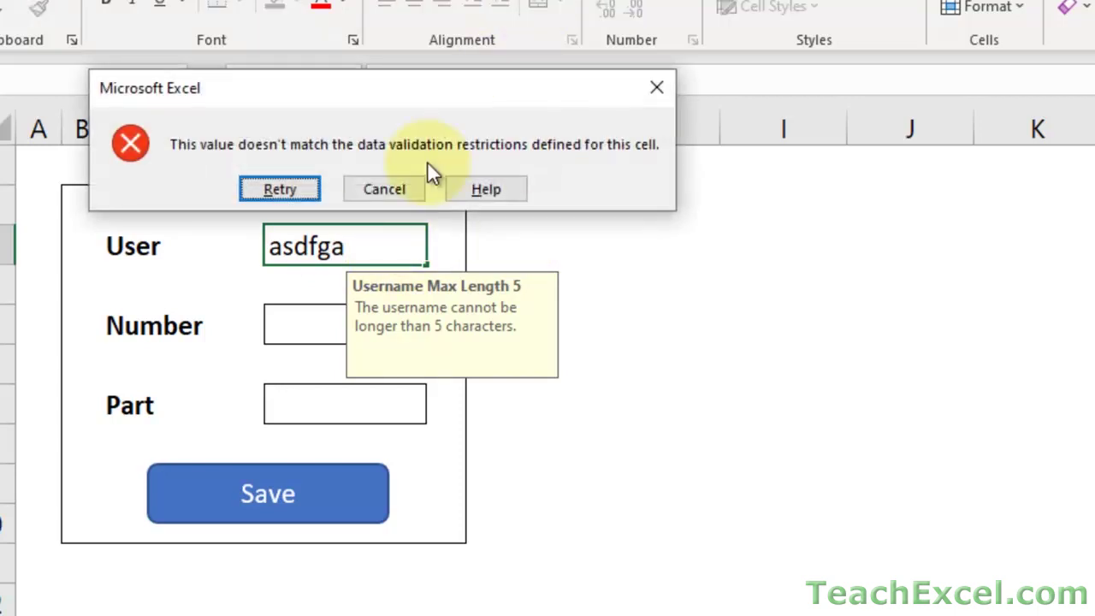
click(387, 190)
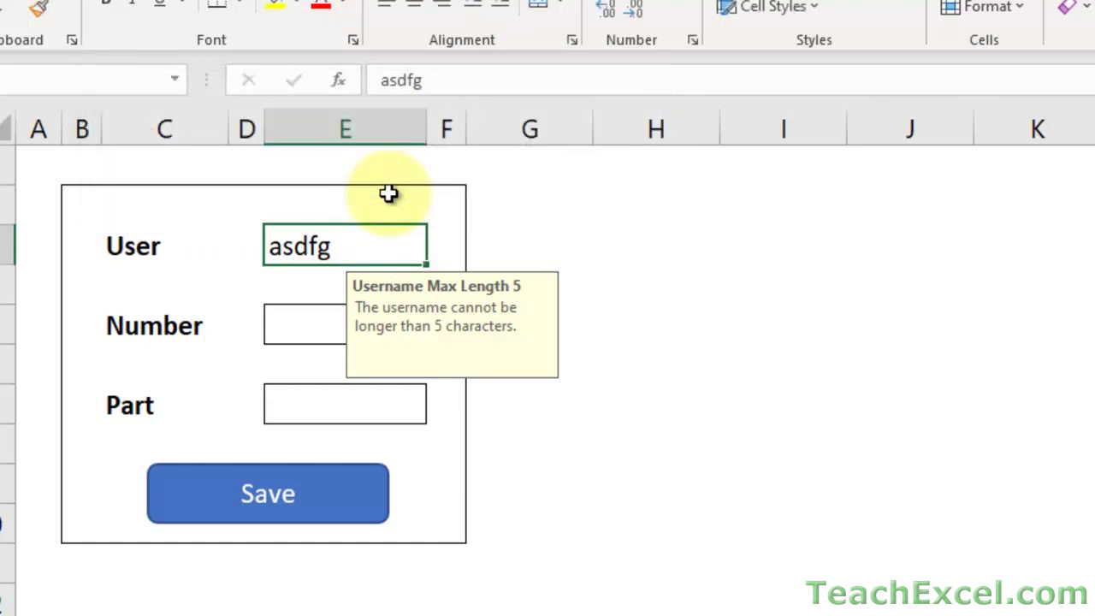
Step: Add a Stop-style error alert to the User cell's validation titled 'Not Allowed' with the message 'Username max length 5!'
key(alt+a)
key(v)
key(v)
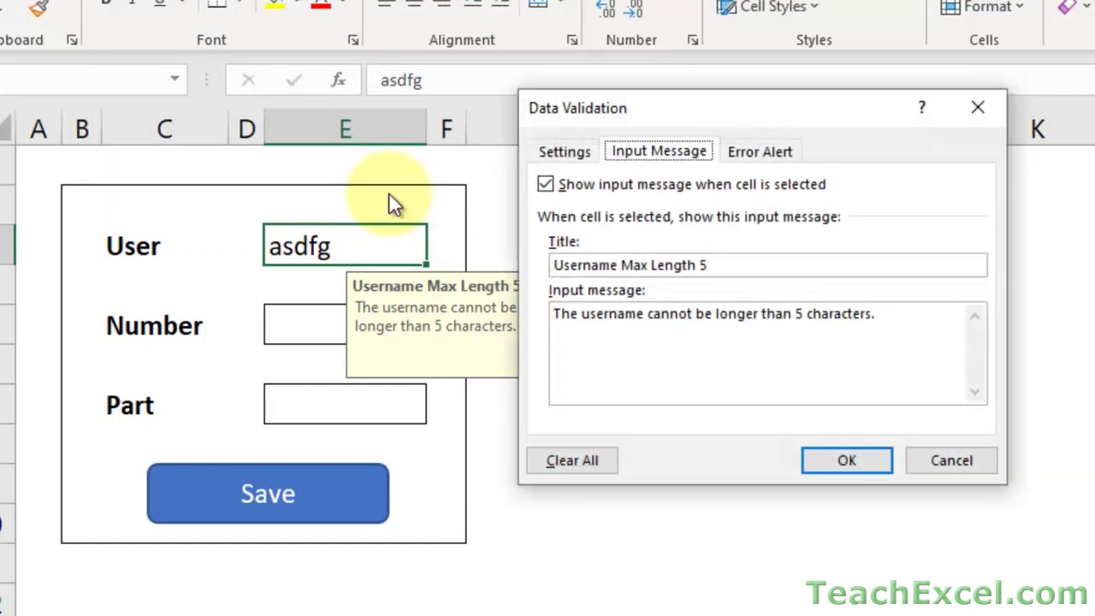
click(778, 150)
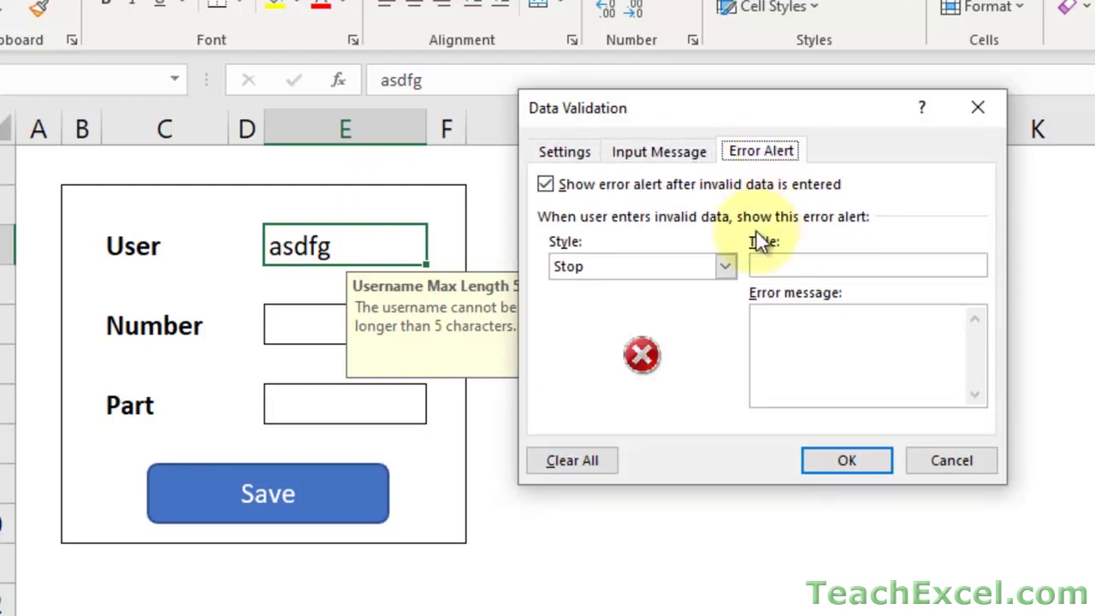
click(725, 267)
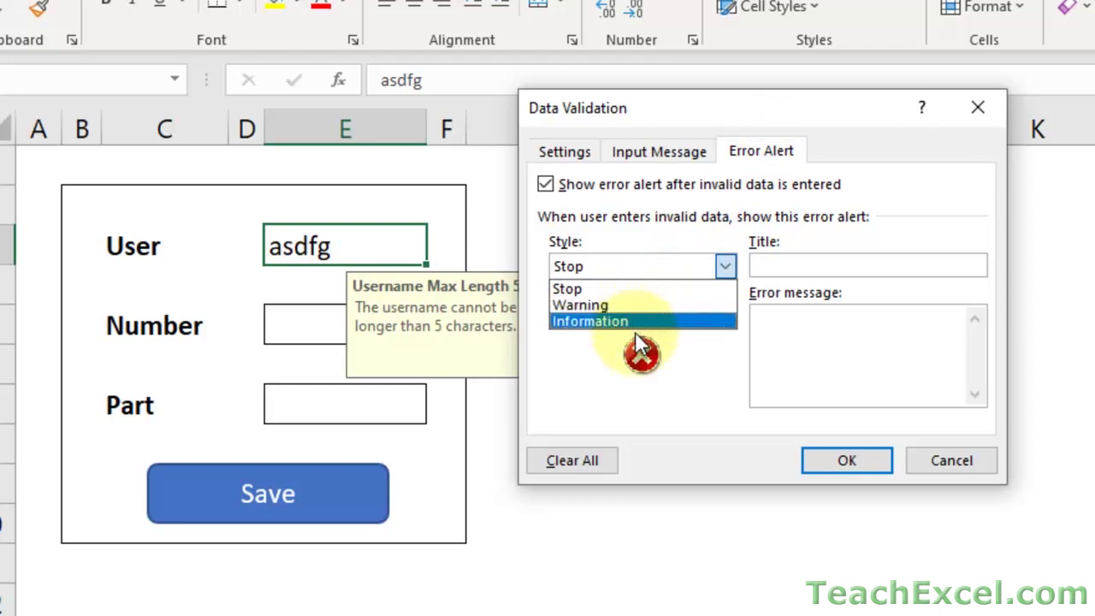
click(629, 288)
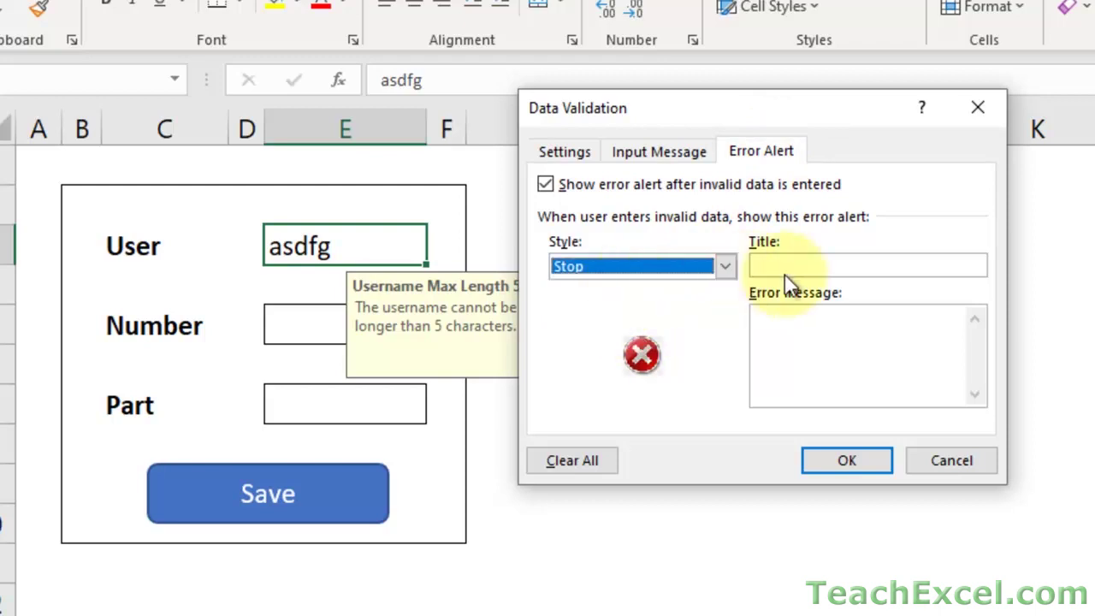
text(Not )
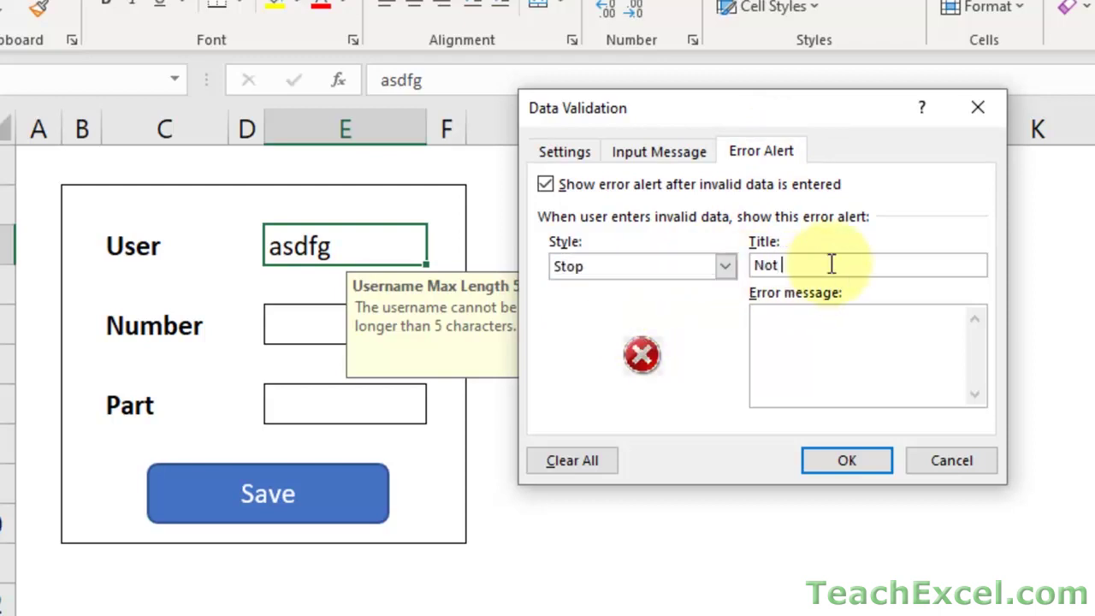
text(Allowed)
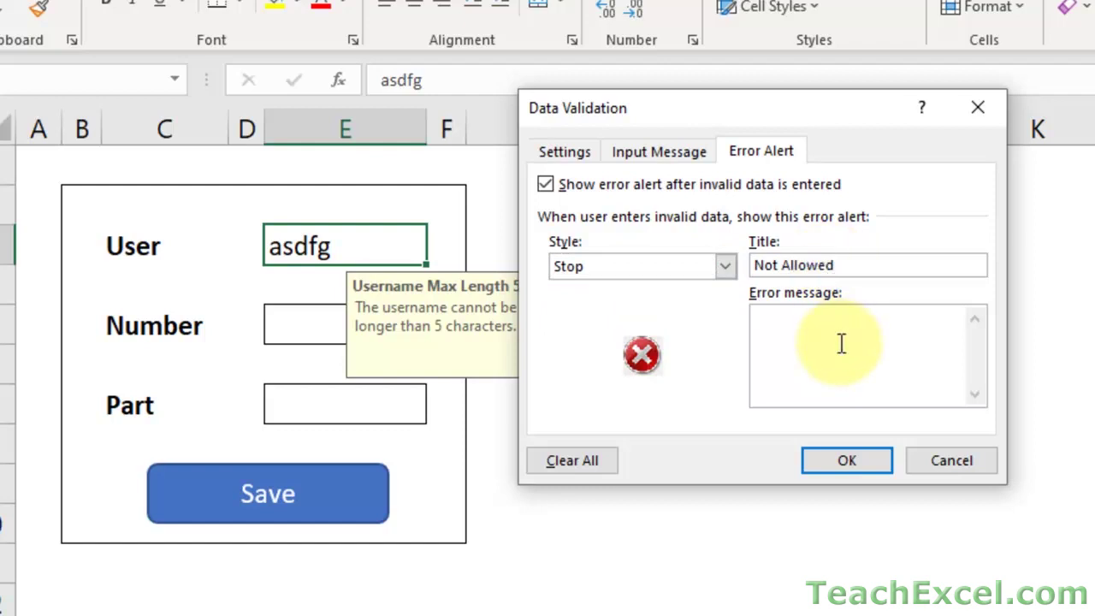
text(Username ma)
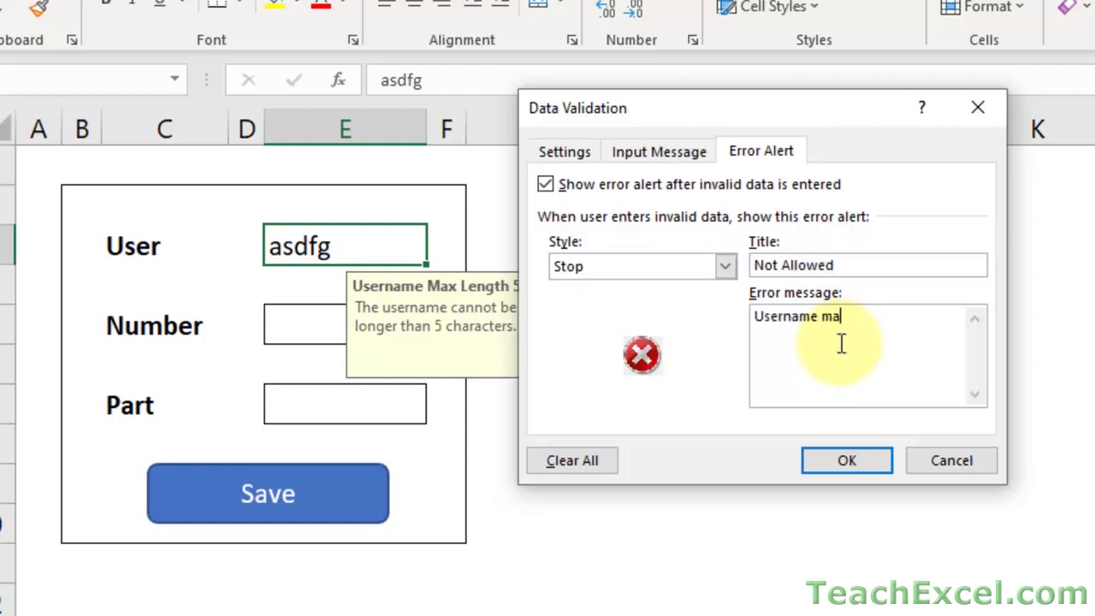
text(x length 5!)
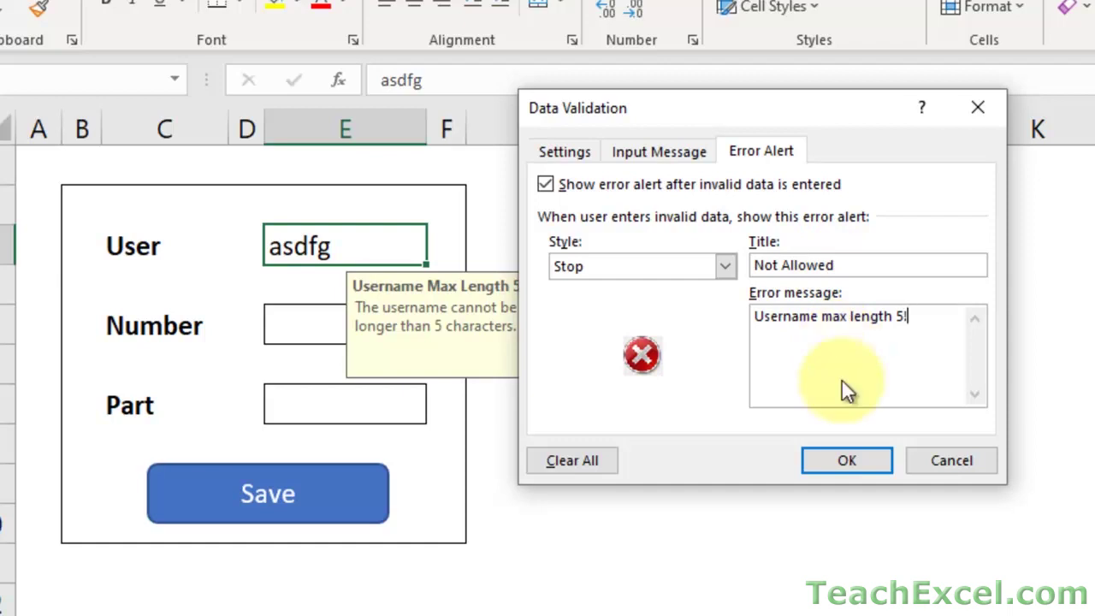
click(849, 449)
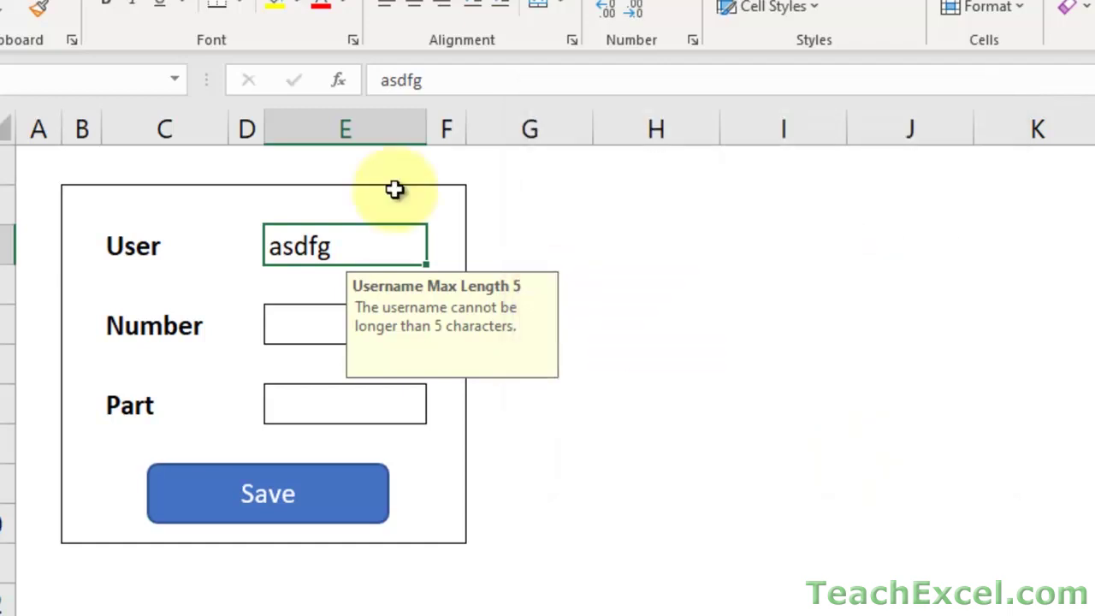
Step: Test the custom error alert by trying asdfgf in the User cell, and cancel the entry
double_click(366, 239)
text(f)
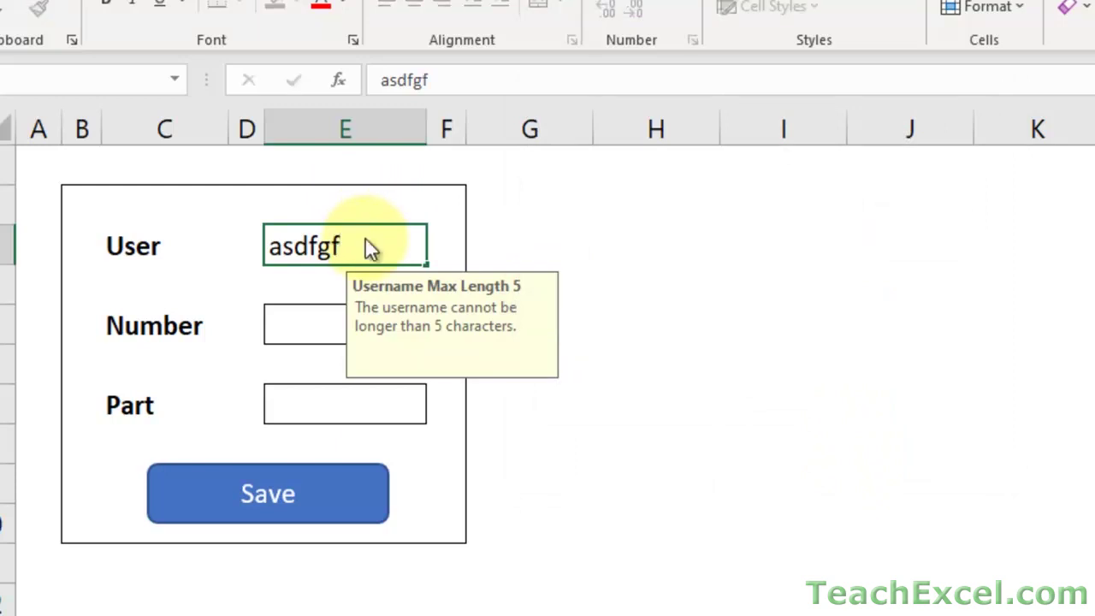
key(Return)
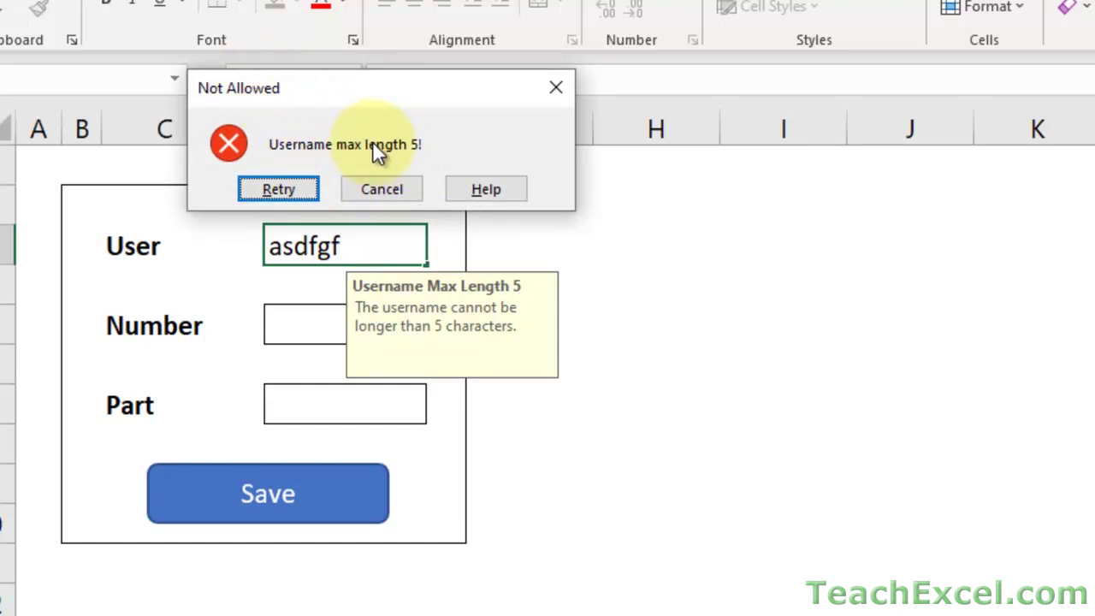
click(357, 184)
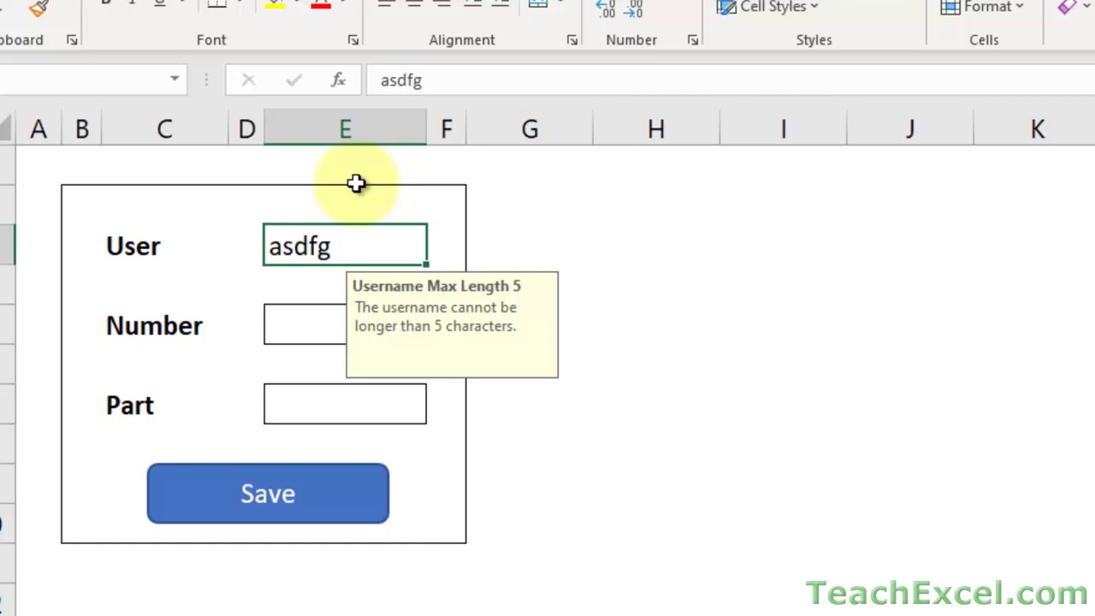
Step: Change the error alert style of the User cell's data validation to Warning
key(alt+a+v+v)
click(726, 265)
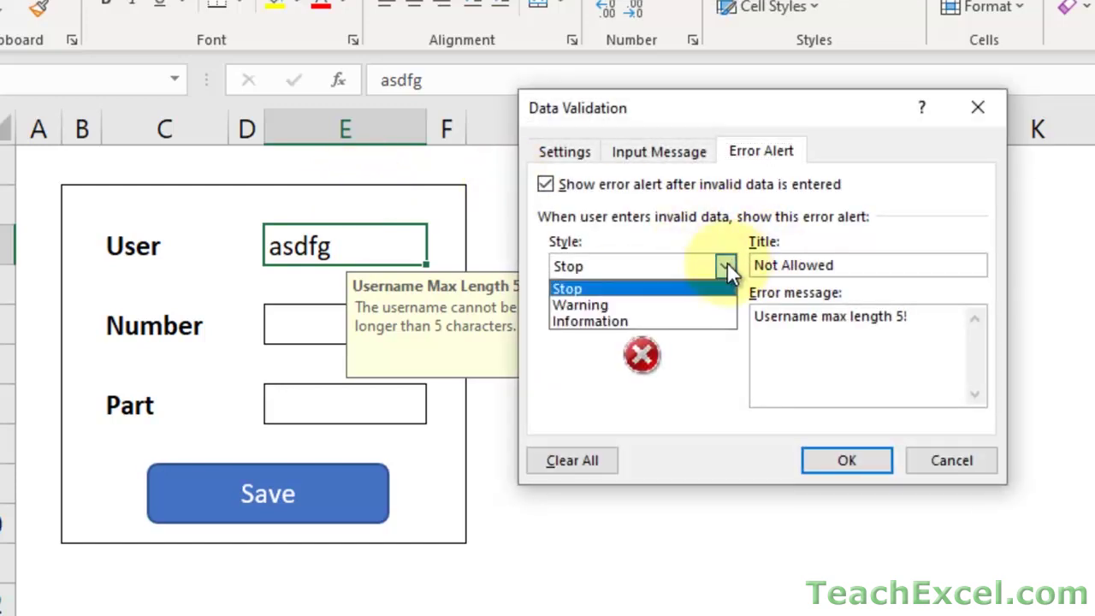
click(667, 305)
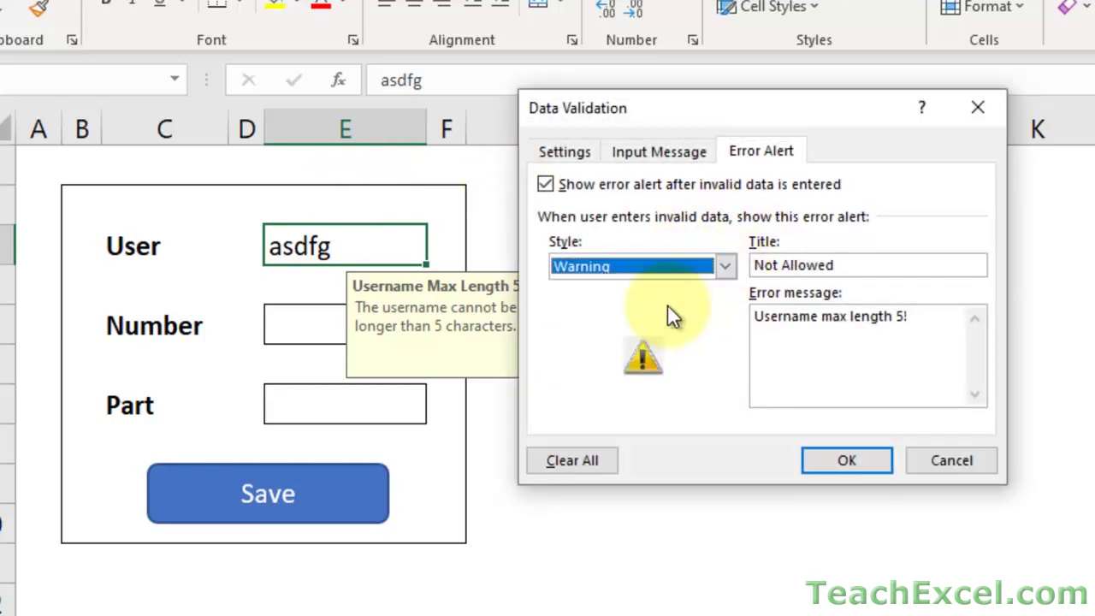
click(843, 459)
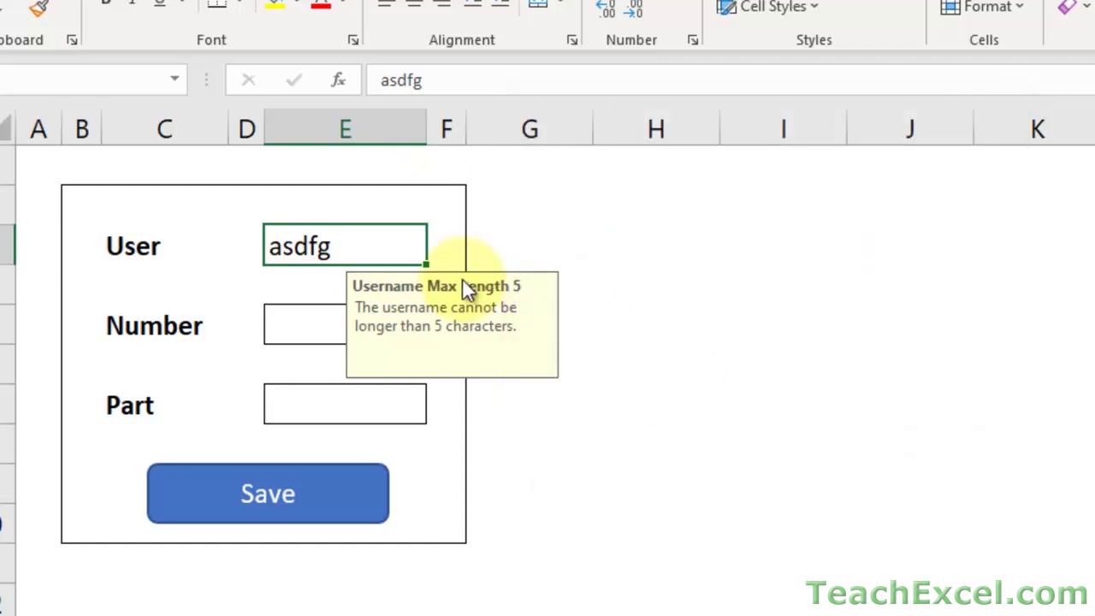
Step: Test the Warning alert by extending the User entry to asdfgg, and cancel the entry
double_click(352, 242)
text(g)
key(Return)
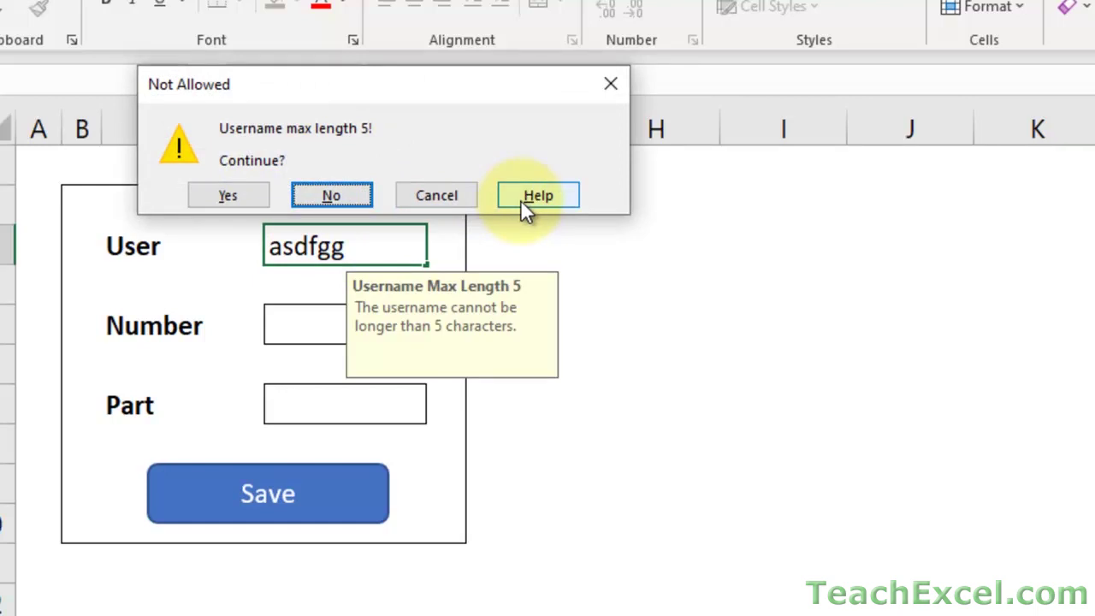
click(436, 195)
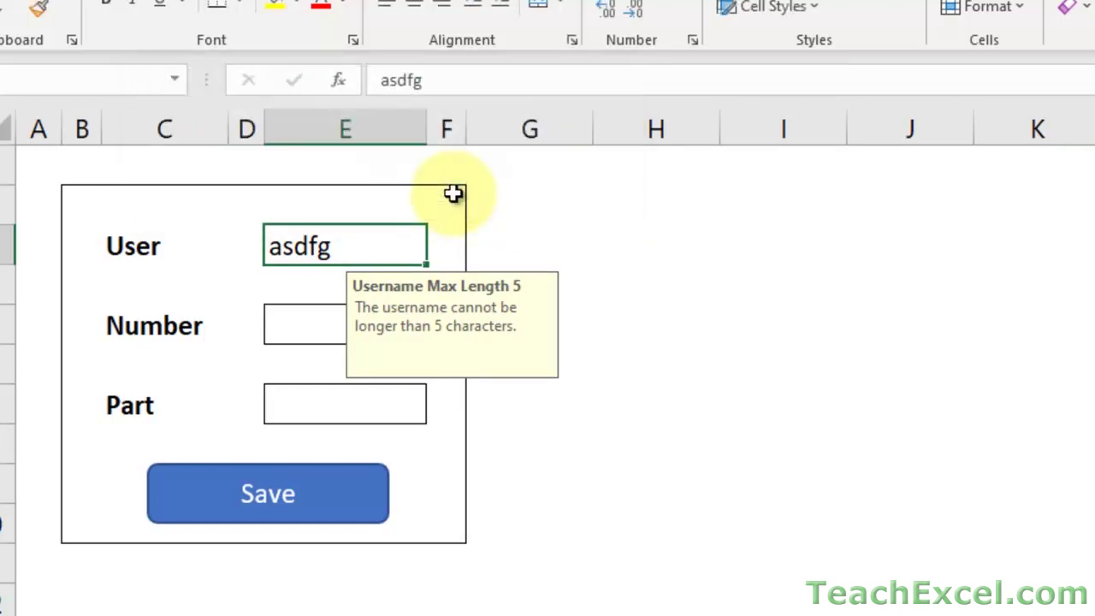
Step: Extend the User entry to asdfgg again, accept it despite the warning, and reselect the cell
double_click(384, 236)
text(g)
key(Return)
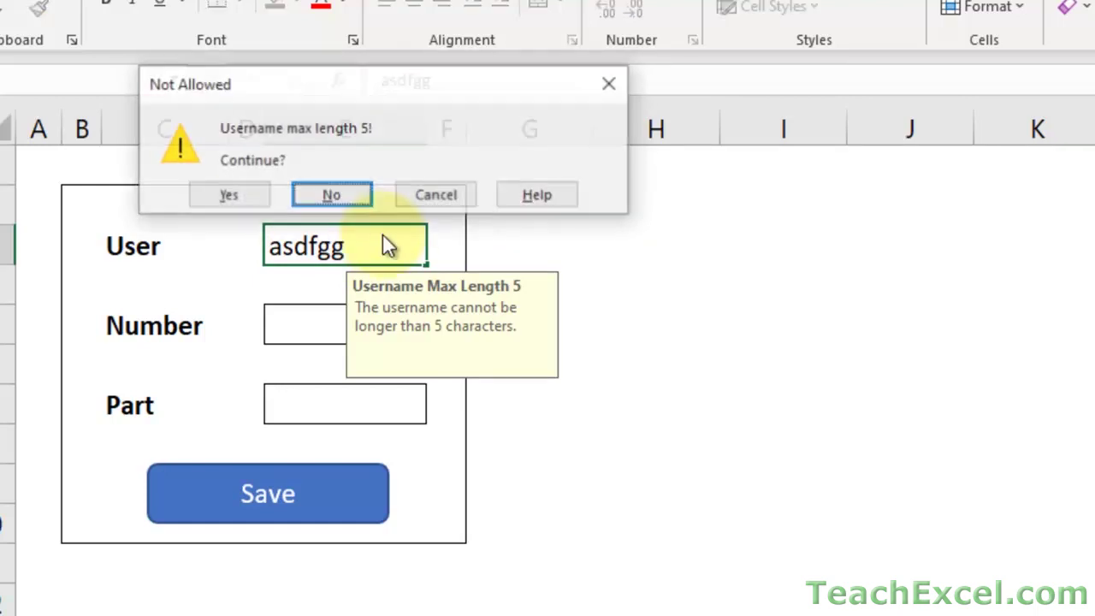
click(242, 199)
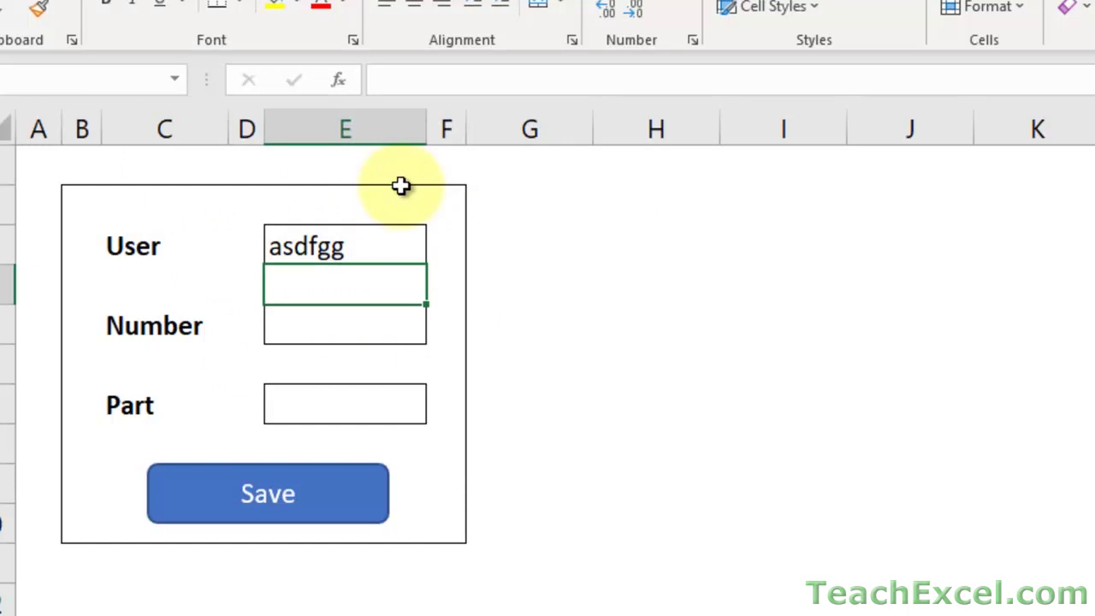
click(381, 240)
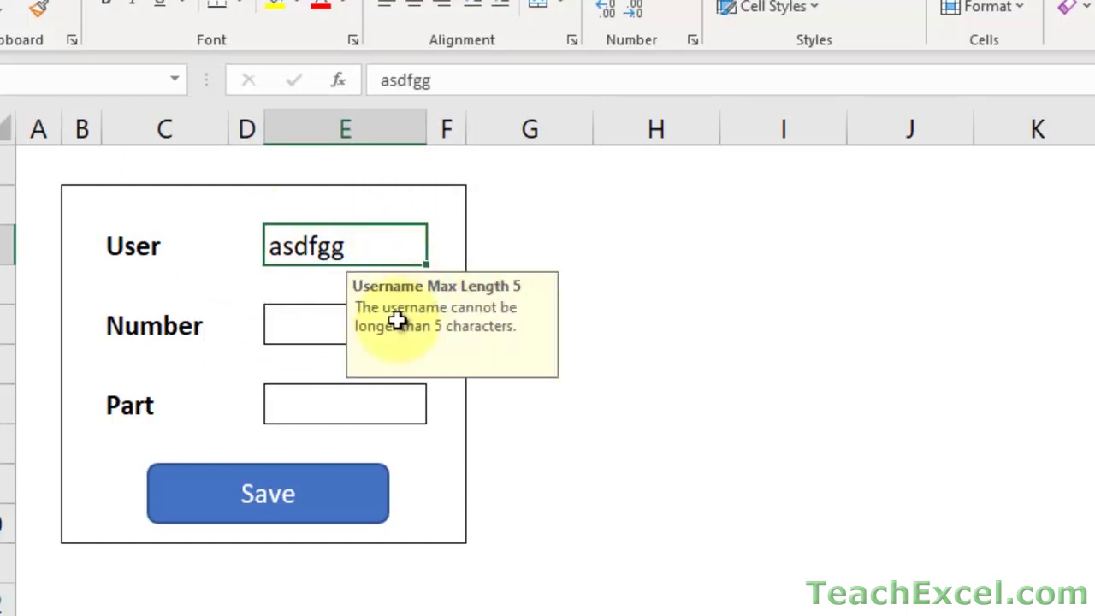
Step: Re-enter asdfgg in the User cell, decline to continue at the warning, and replace the entry with asdfg
double_click(363, 250)
key(BackSpace)
text(g)
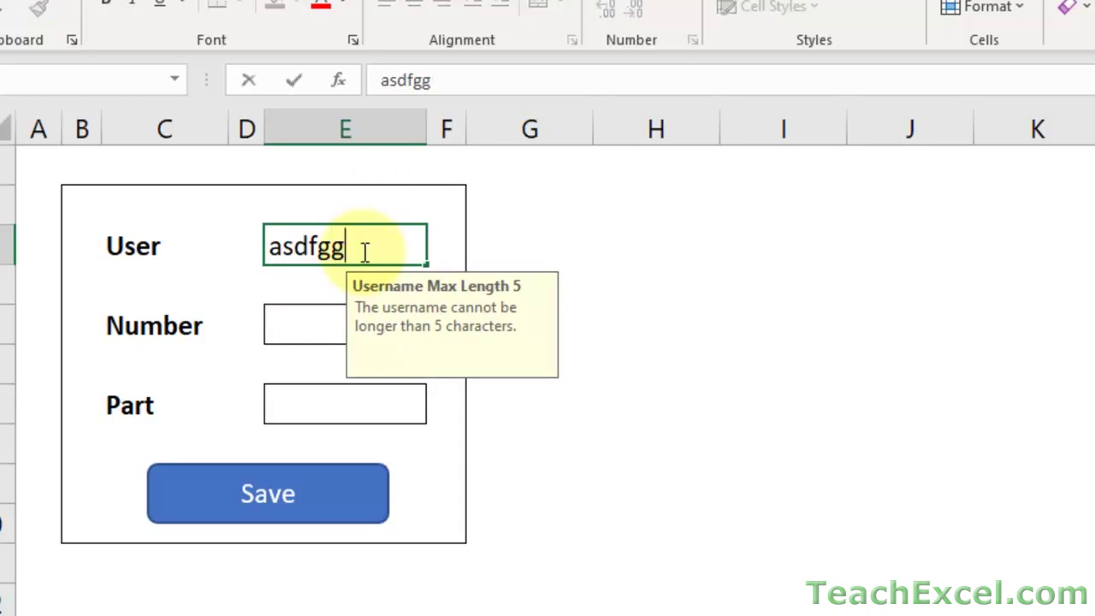
key(Return)
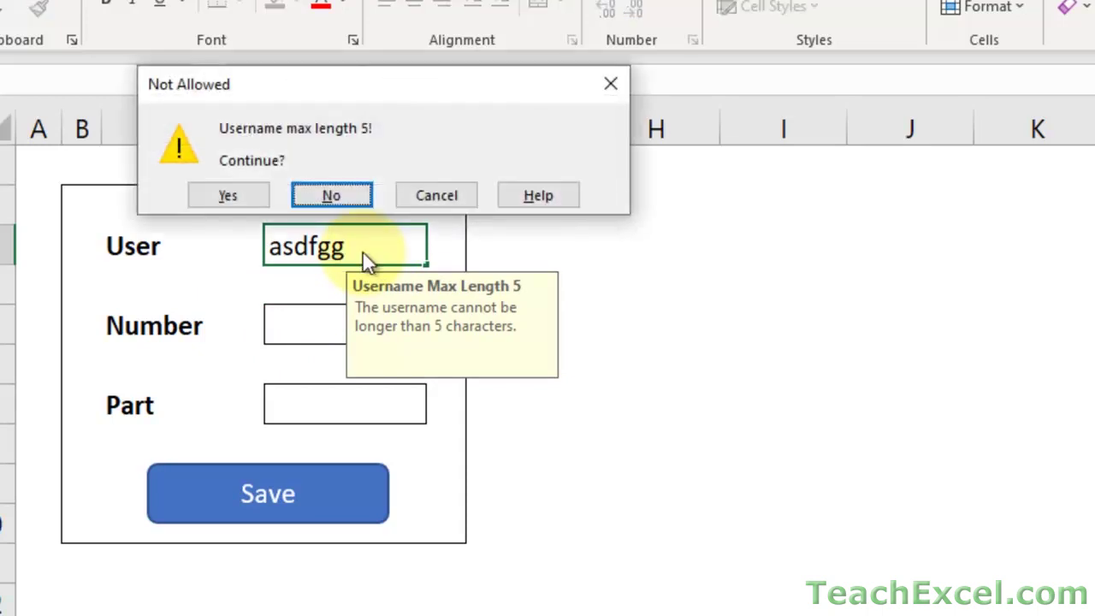
click(331, 196)
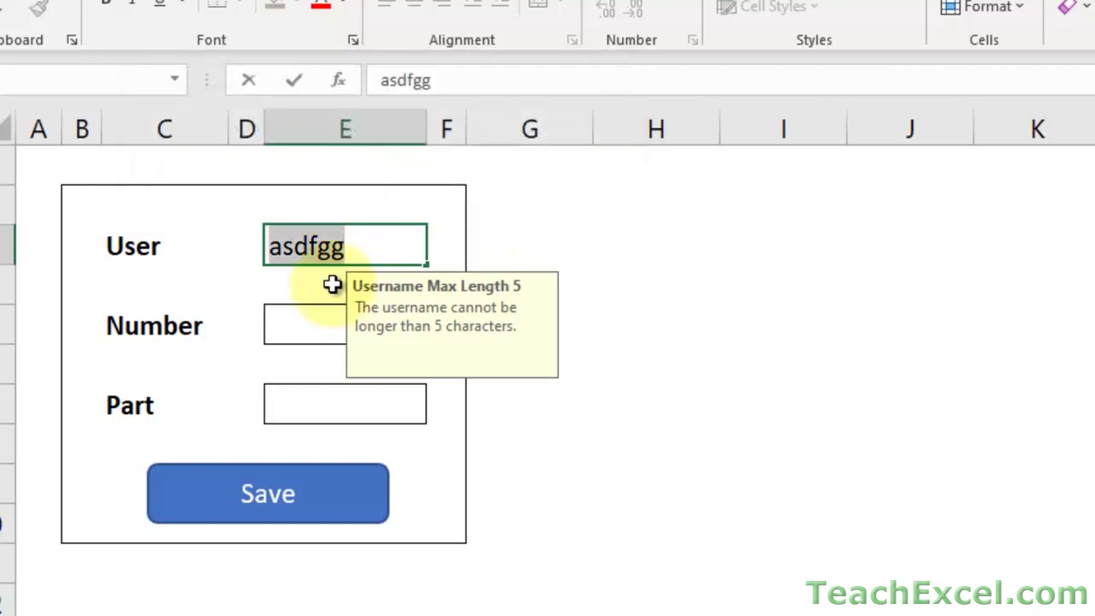
text(asdfg)
key(Return)
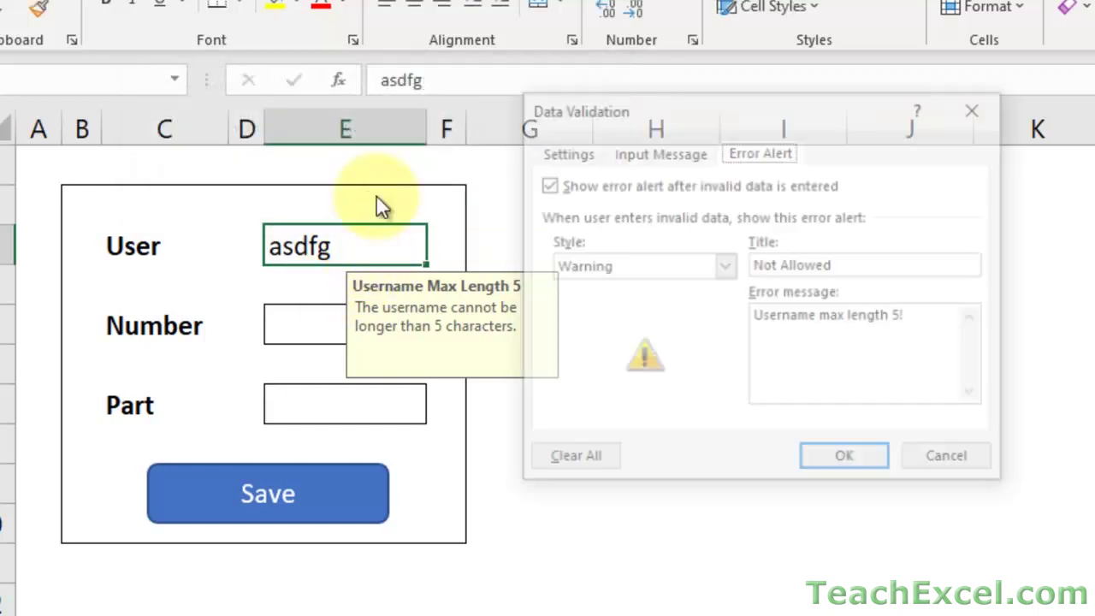
Step: Change the error alert style of the User cell's data validation to Information
key(alt+a)
key(v)
key(v)
click(725, 267)
click(664, 318)
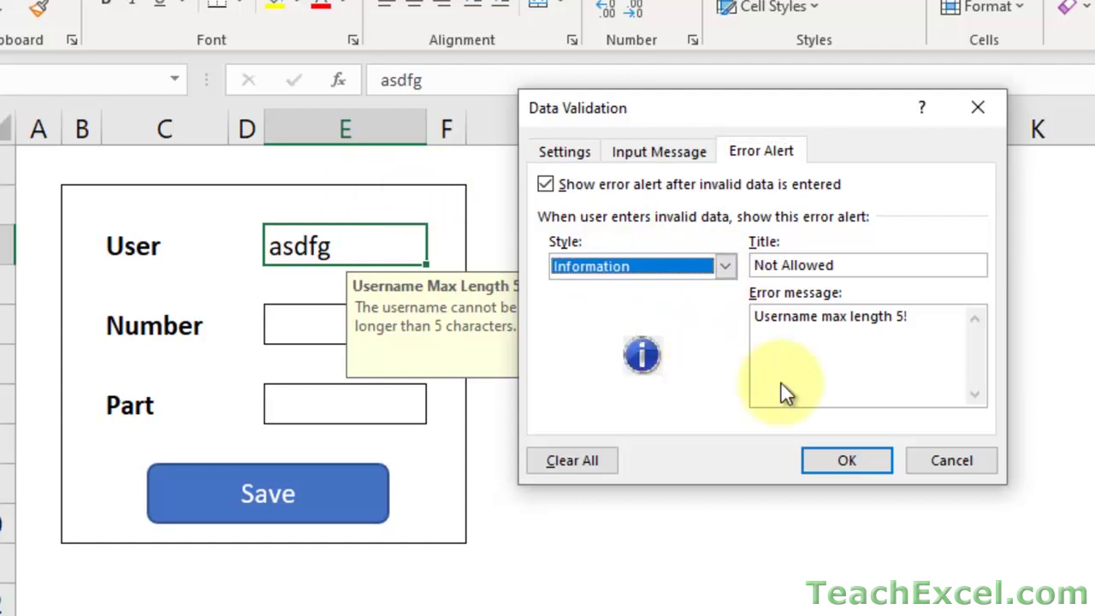
click(846, 462)
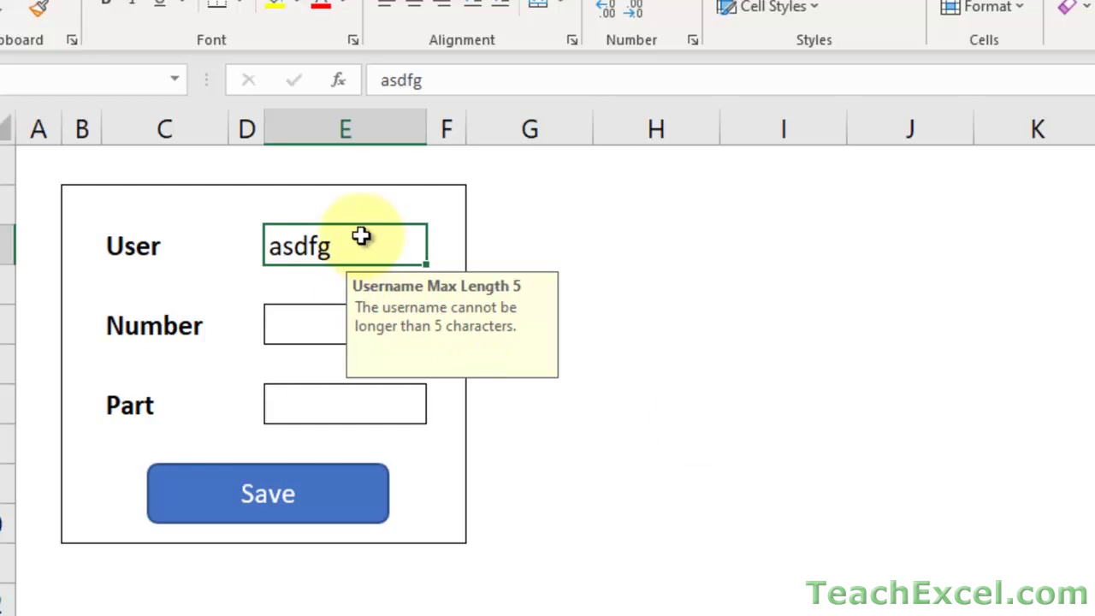
Step: Test the Information alert by extending the User entry to asdfgd, and accept the value
text(d)
key(Return)
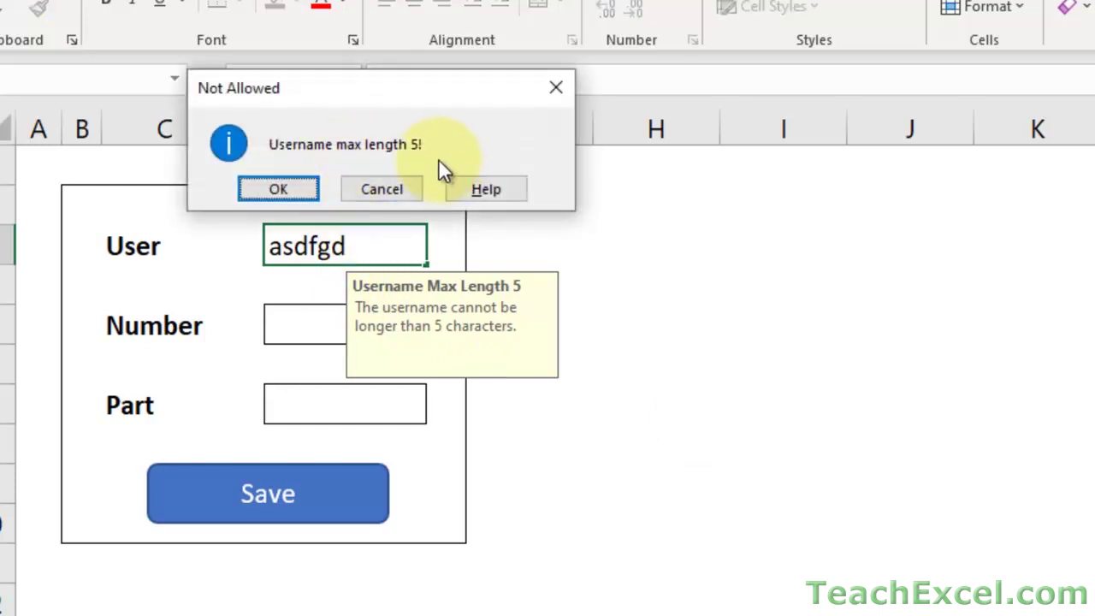
click(249, 189)
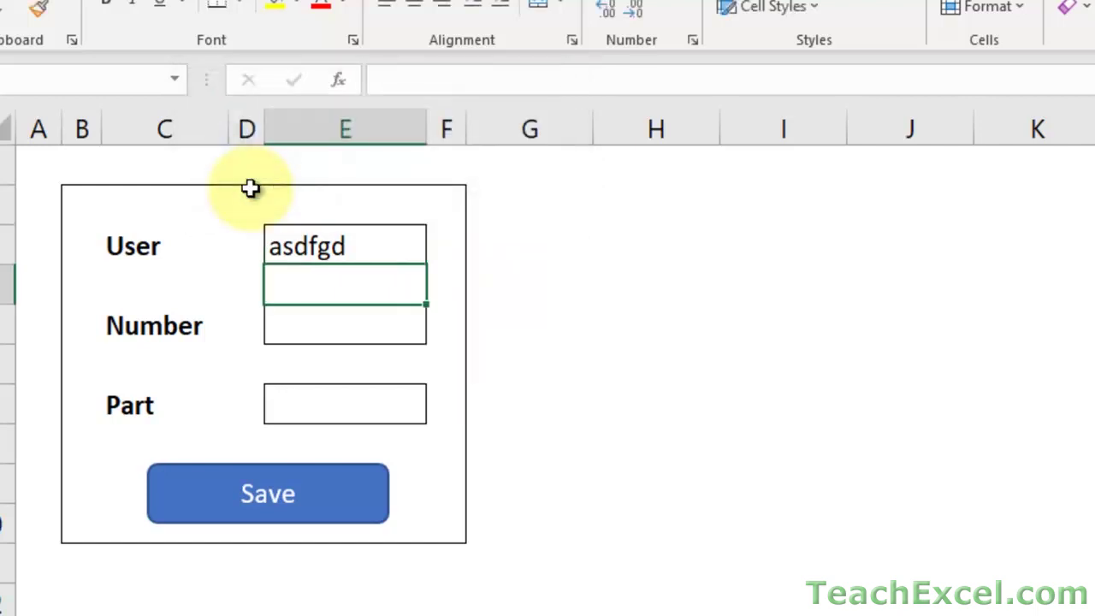
Step: Set the User cell's error alert to the Warning style with the title 'Max Length Allowed 5'
click(365, 247)
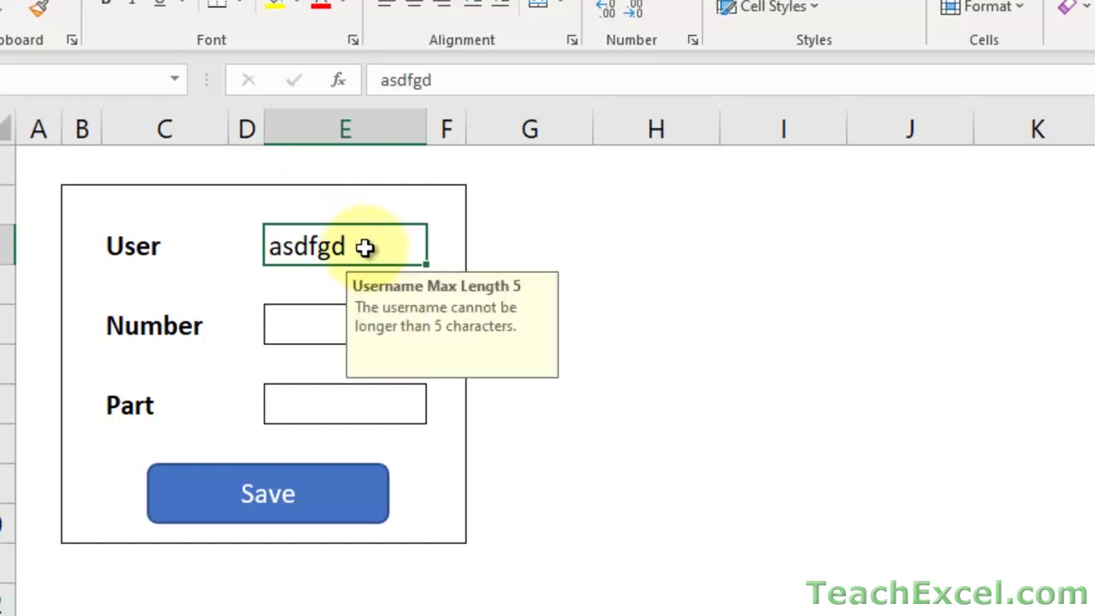
key(alt+d)
key(l)
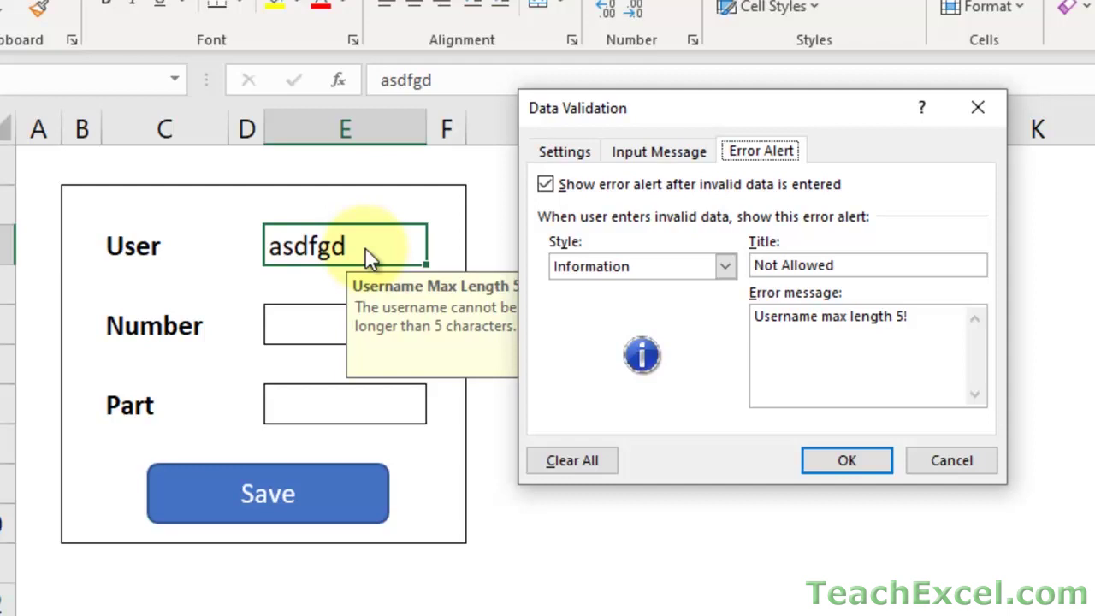
click(727, 266)
click(580, 305)
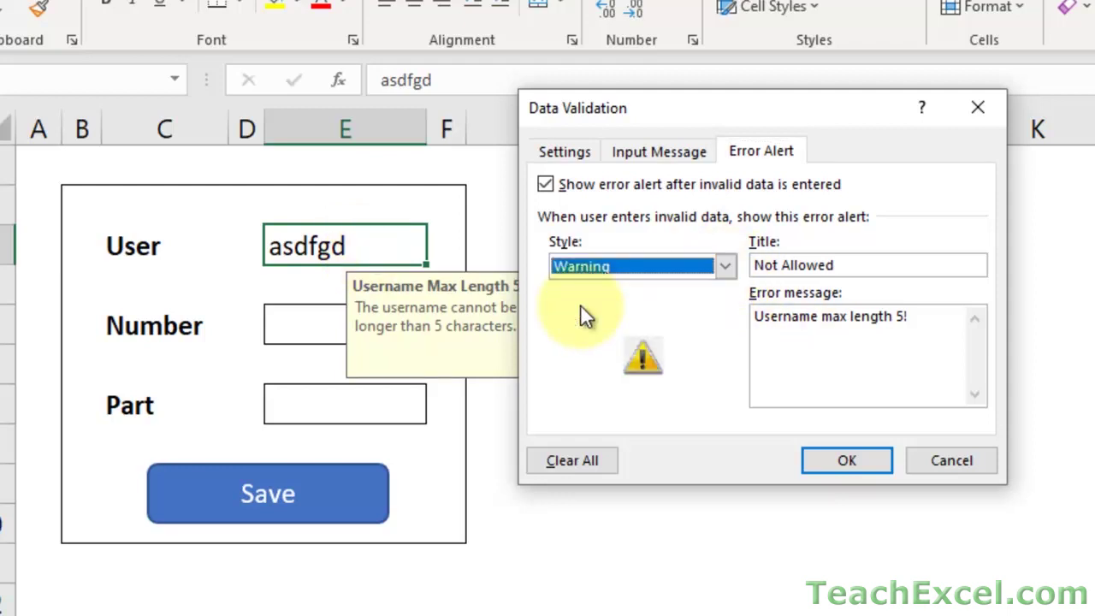
drag(880, 268, 582, 256)
text(Max Leng)
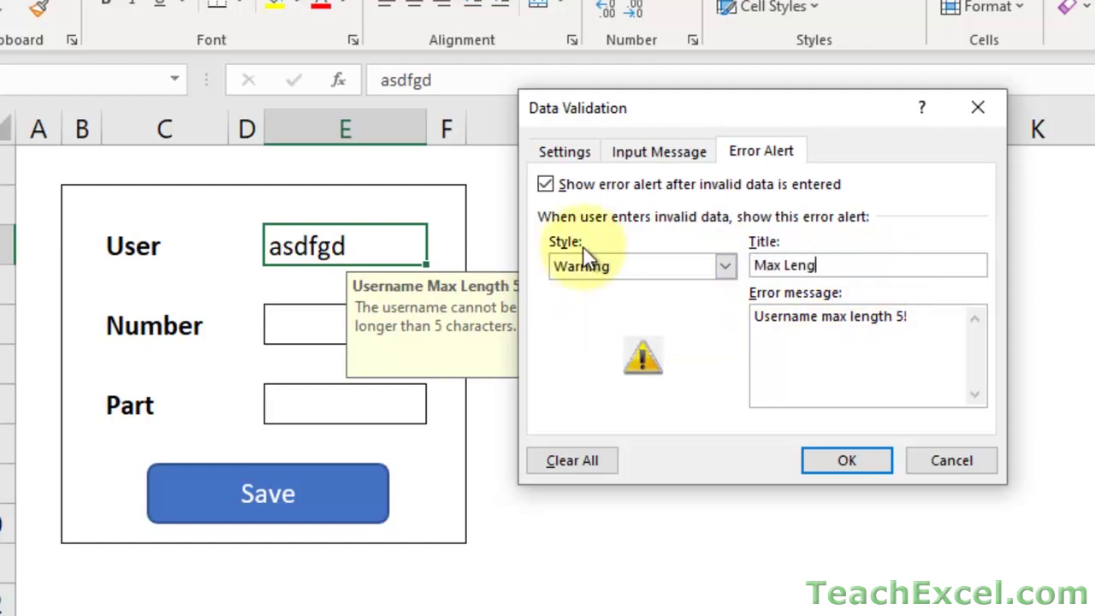
text(th Allowed 5)
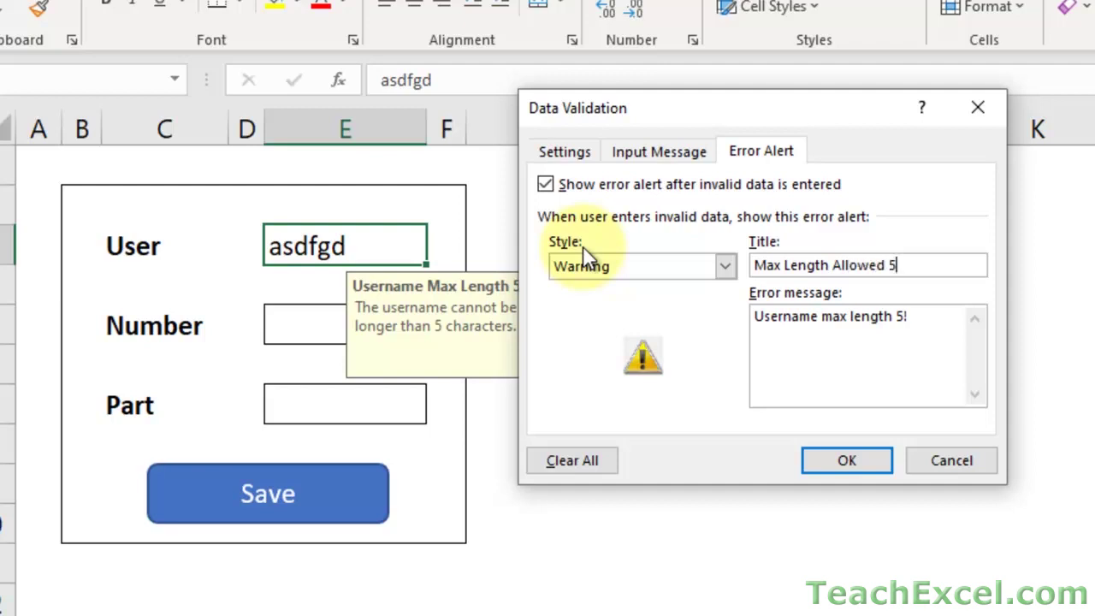
key(Tab)
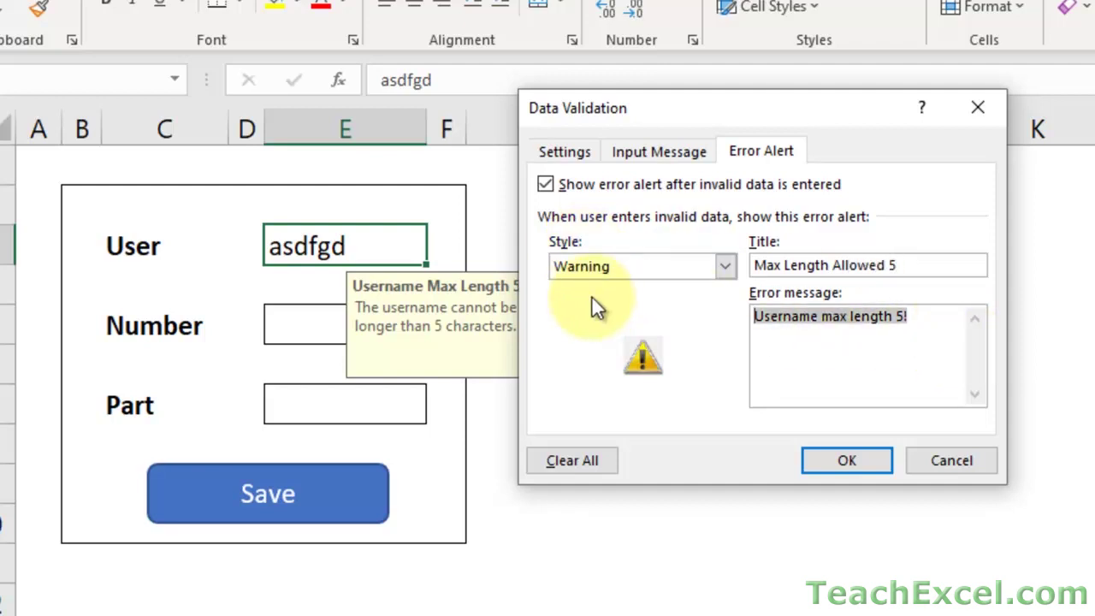
Step: Set the error message to 'If you input a value that has more than 5 characters, it will be truncated when the value is saved.'
text(If you input)
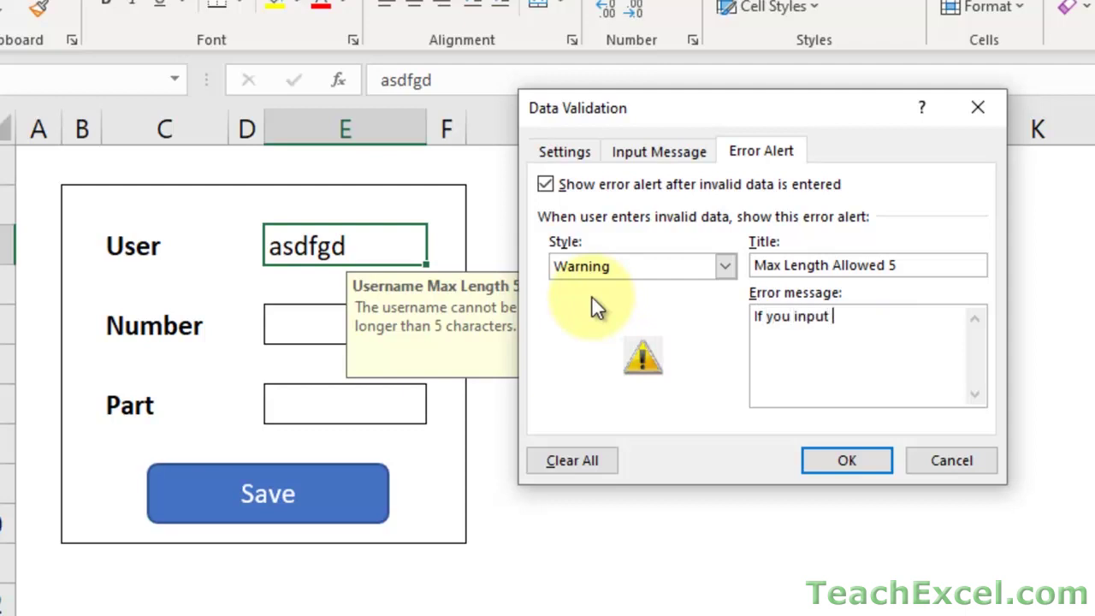
text( a value that has mo)
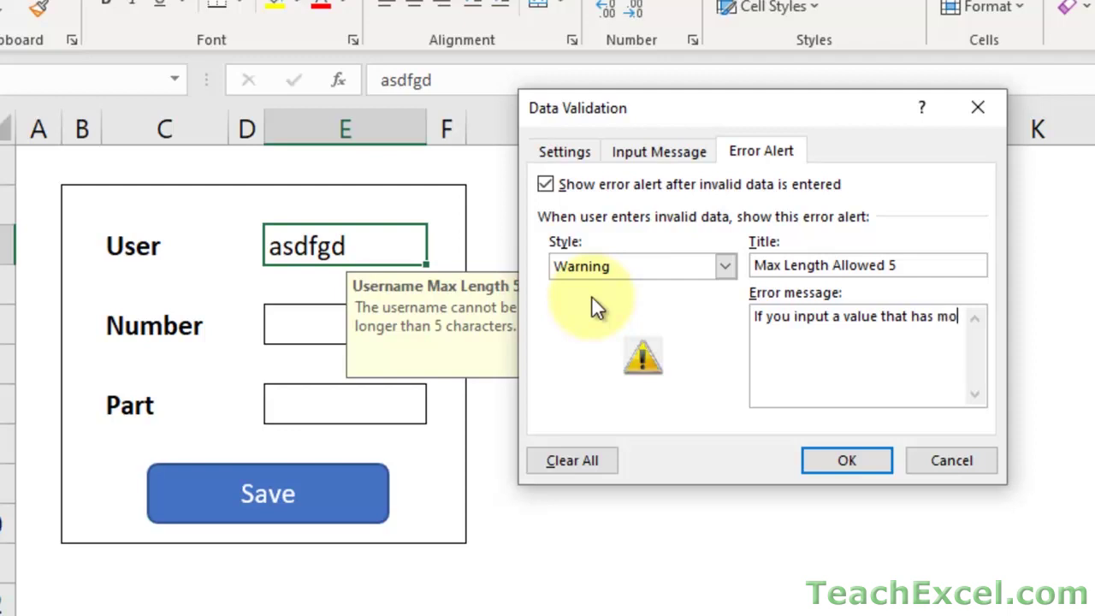
text(re than 5 chara)
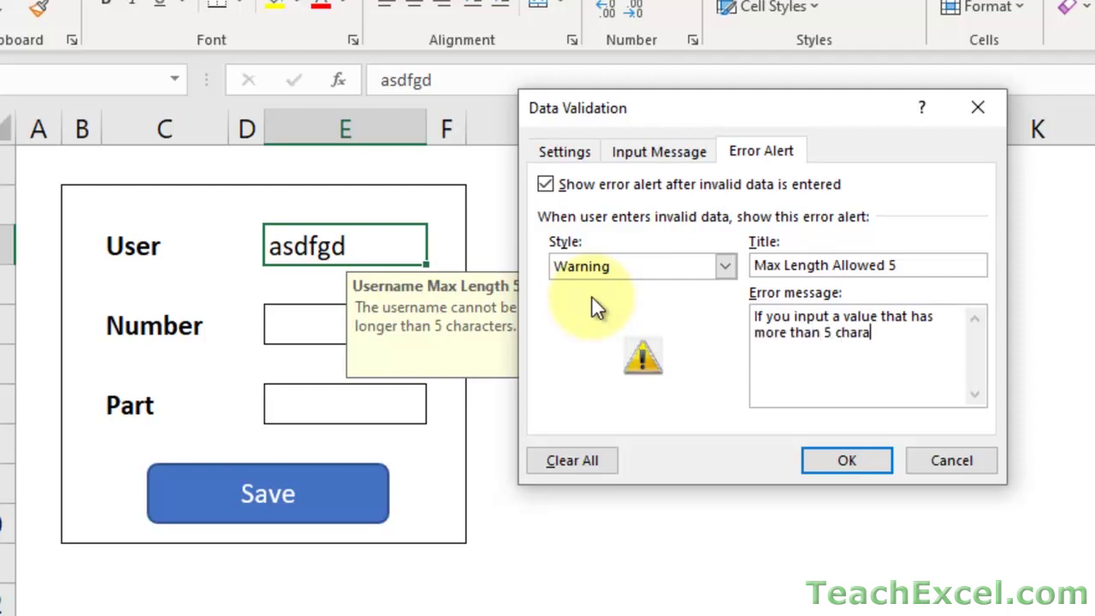
text(cters, it will be truncated when the value is saved.)
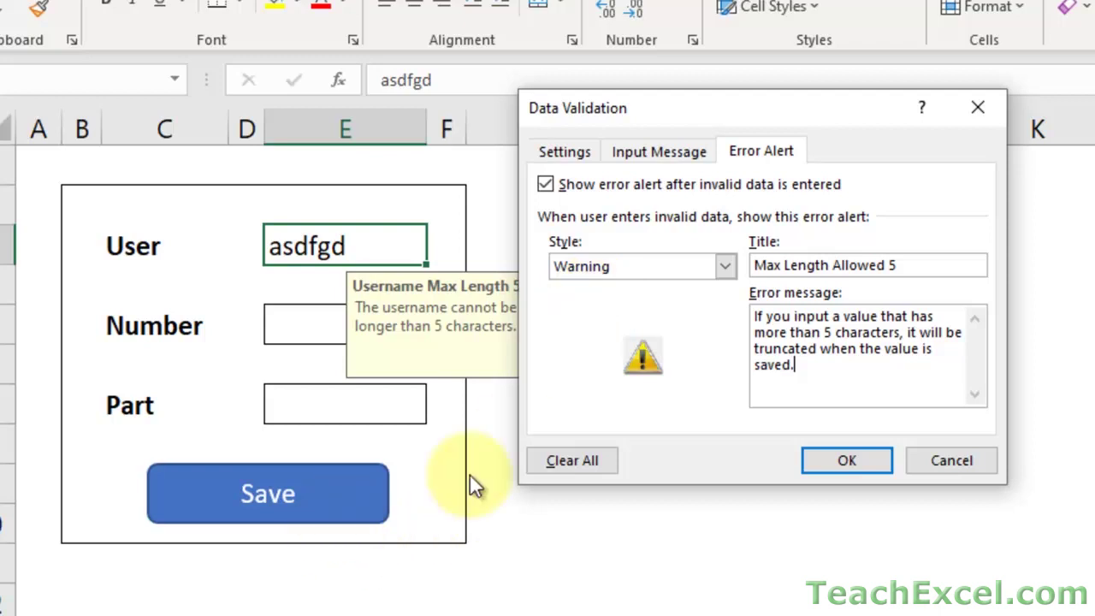
click(817, 459)
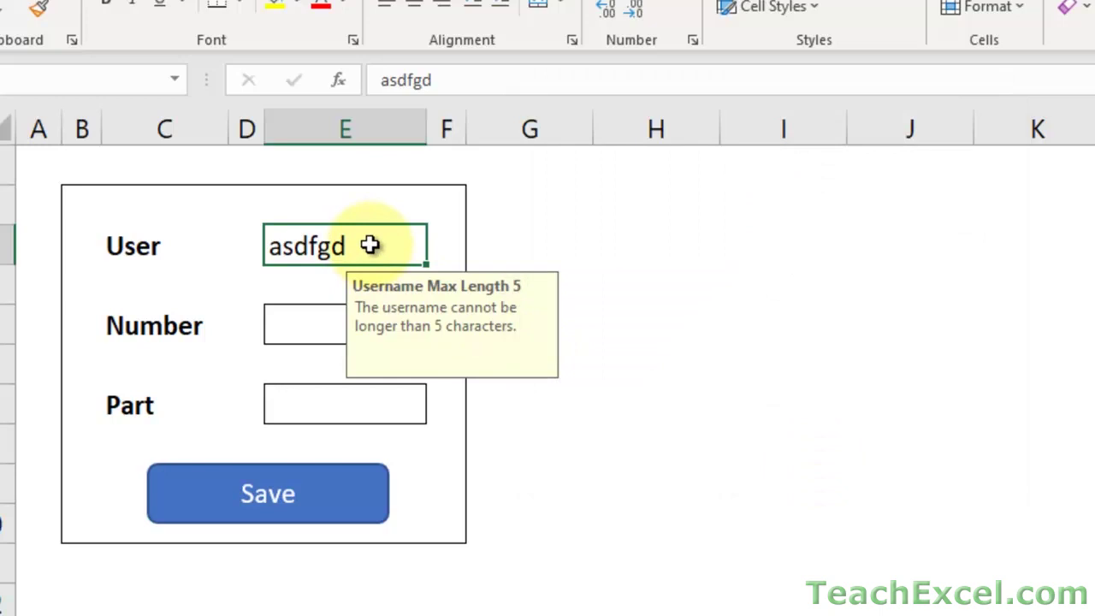
Step: Enter Thanos in the User cell and choose to continue despite the warning
text(Thanos)
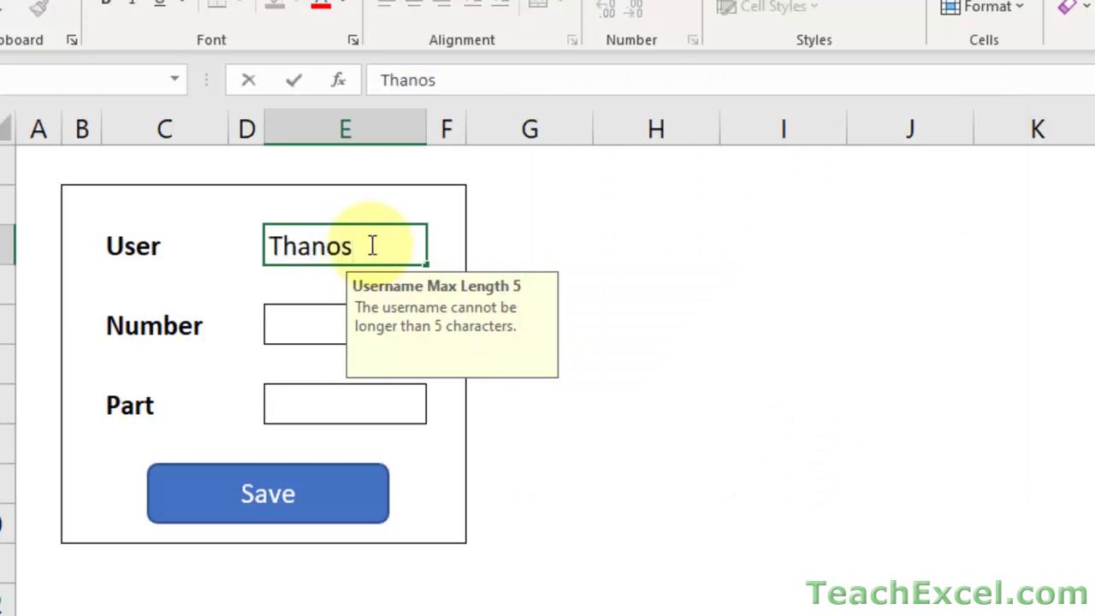
key(Return)
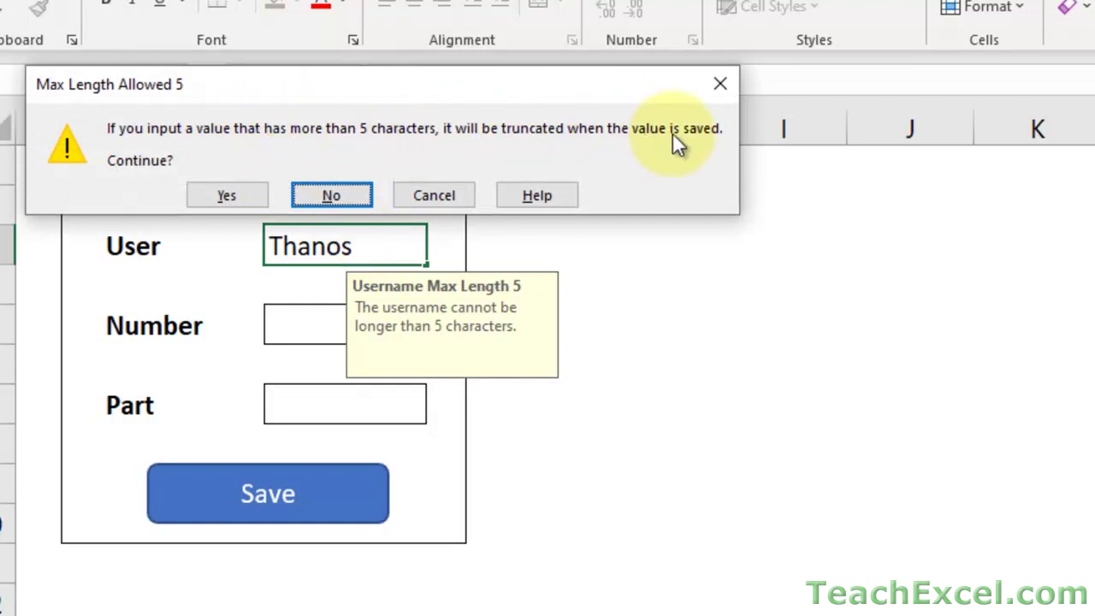
click(229, 195)
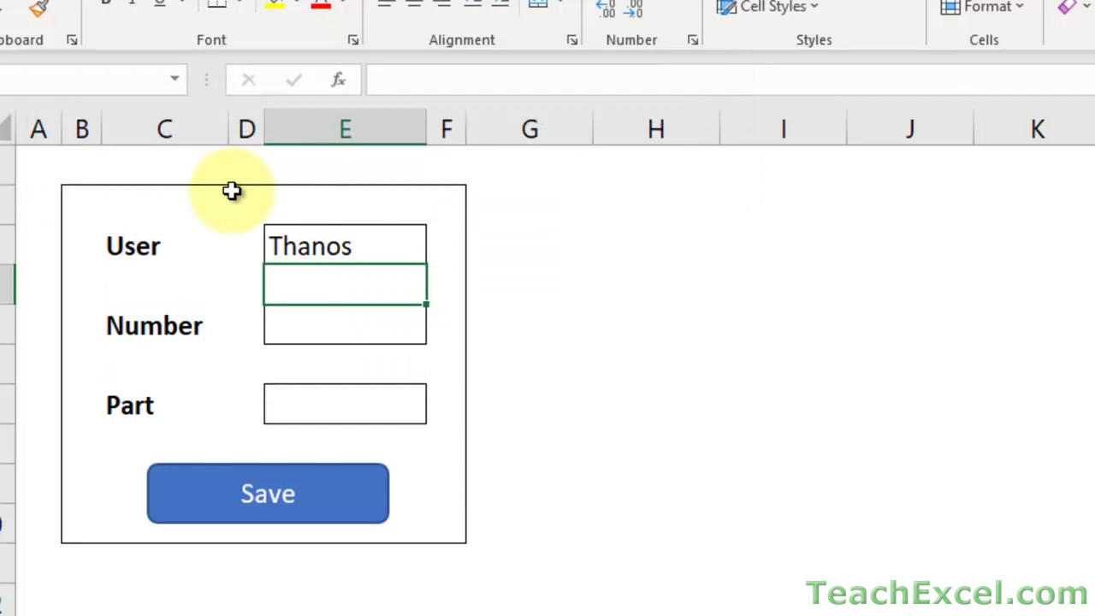
Step: Shorten the User entry to Thano, and restore it to Thanos
double_click(376, 247)
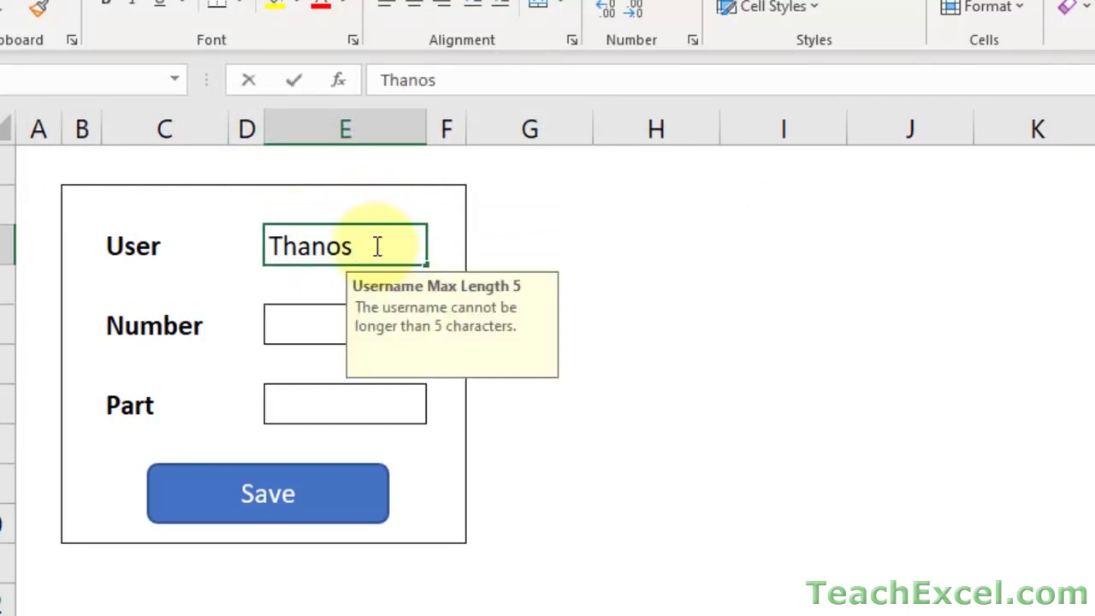
key(BackSpace)
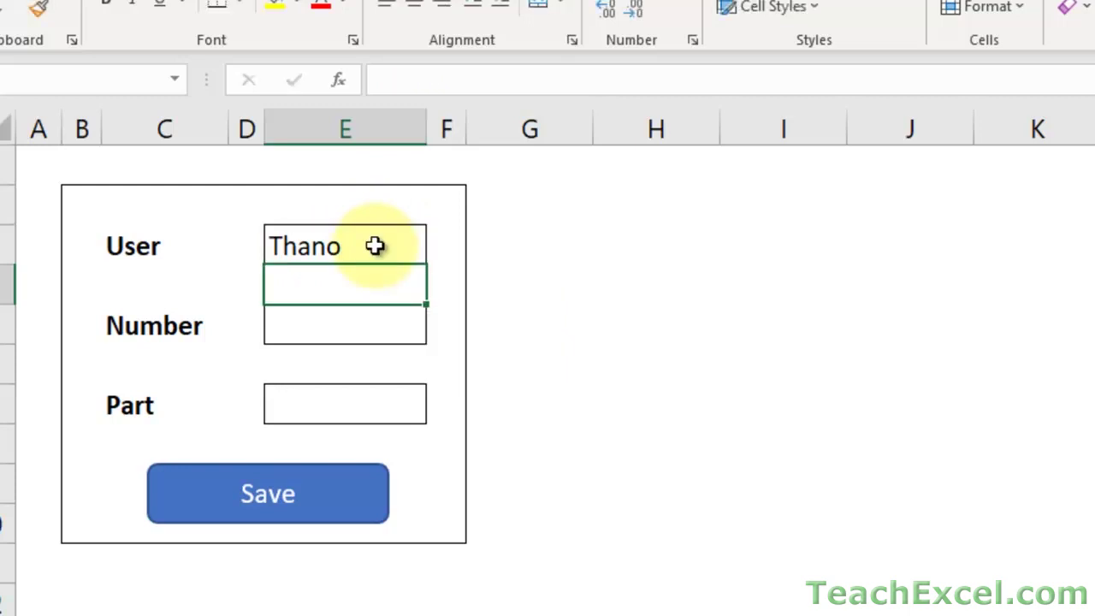
click(375, 246)
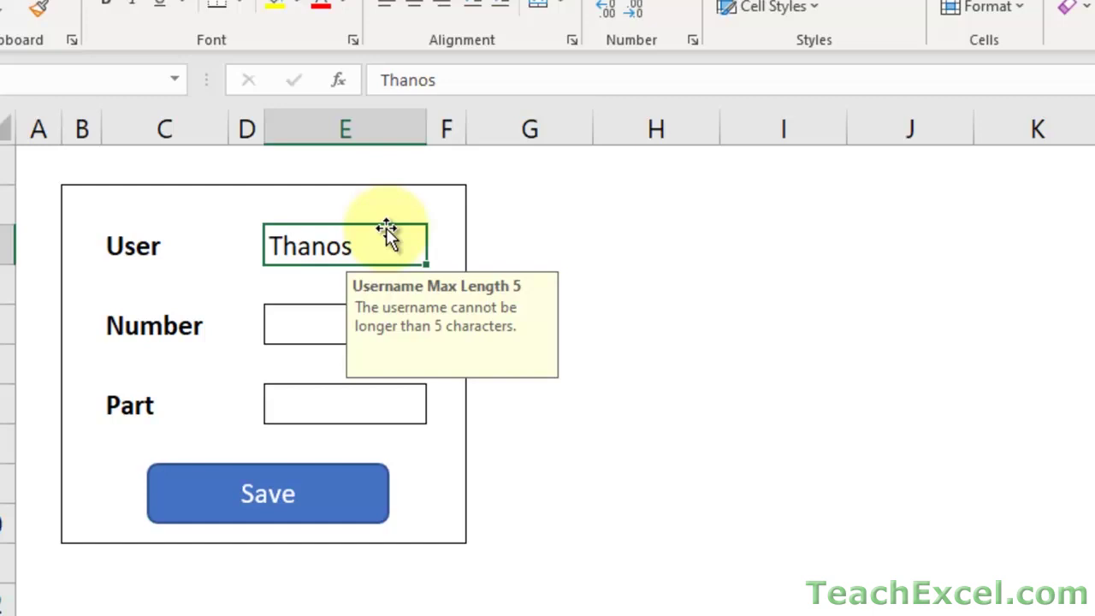
Step: Review the User cell's validation criteria, input message and error alert, and close the data validation settings without changes
key(alt+a)
key(v)
key(v)
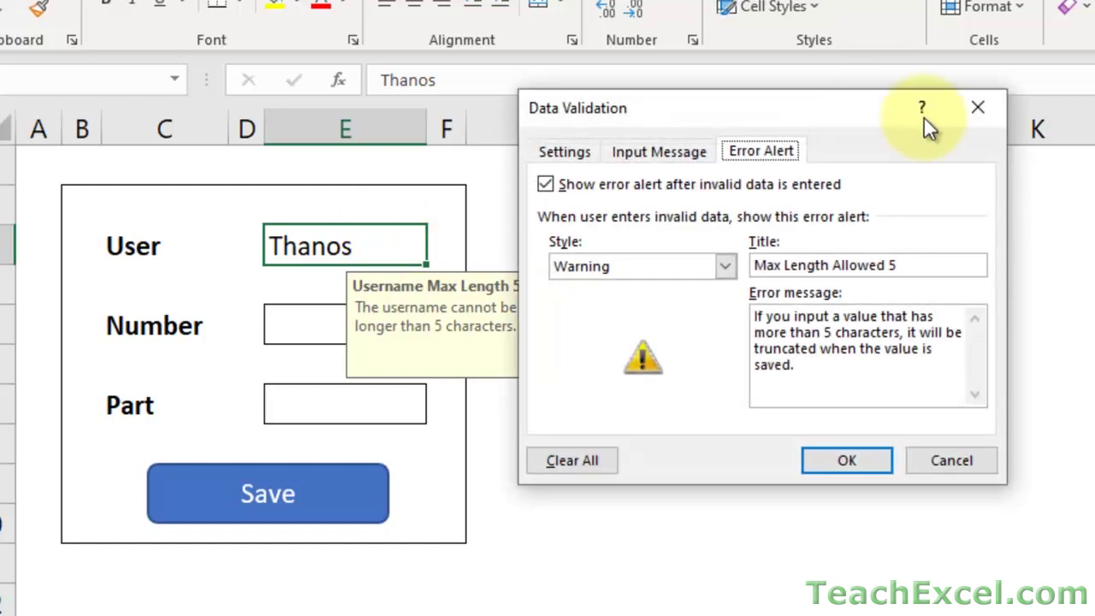
click(667, 149)
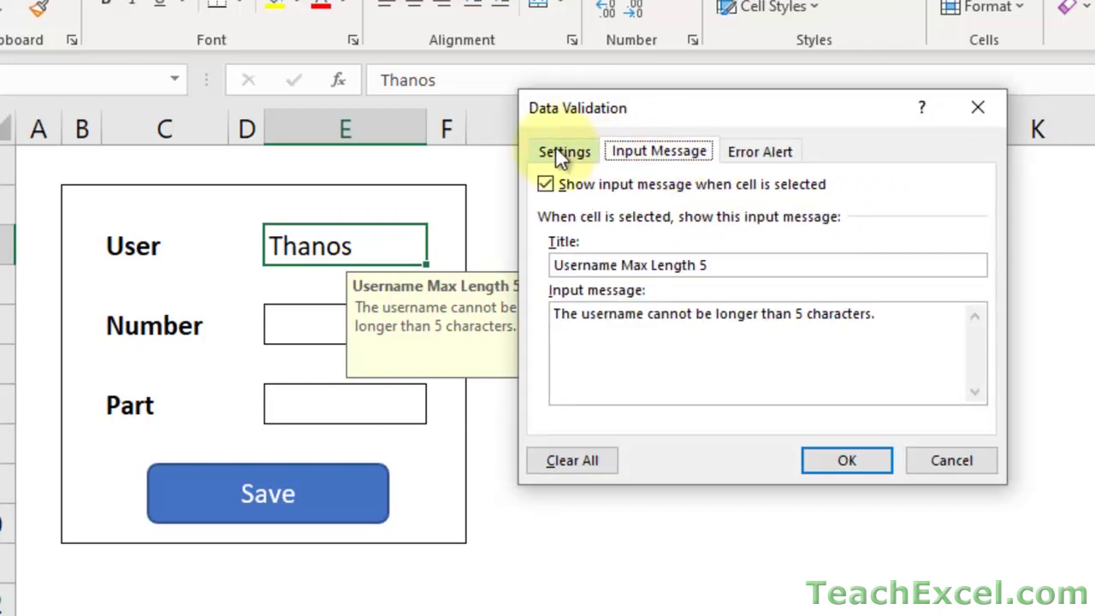
click(555, 147)
click(657, 153)
click(765, 154)
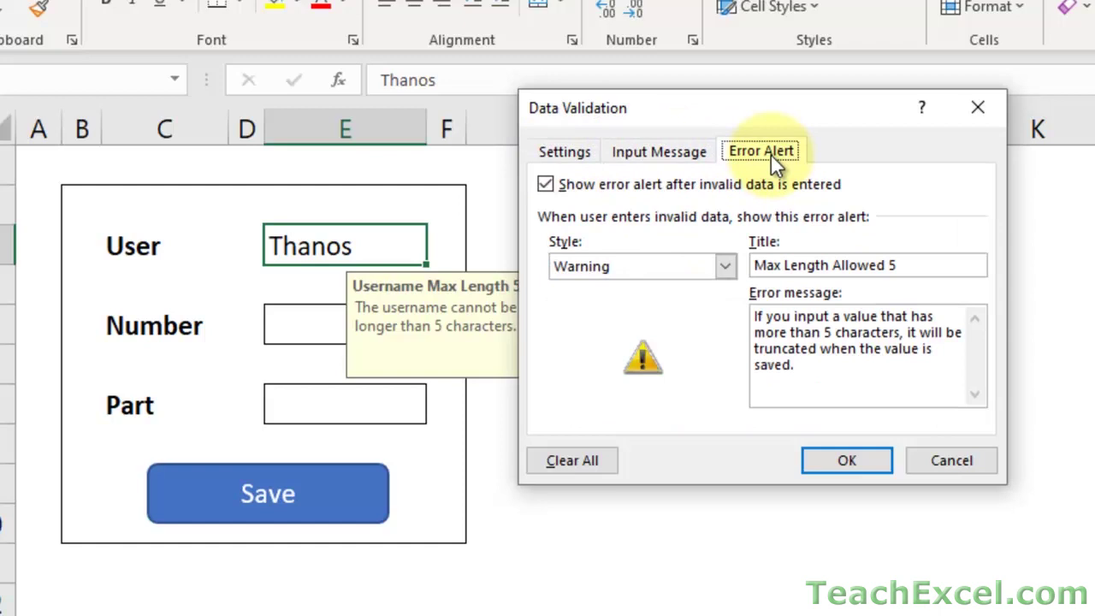
click(941, 460)
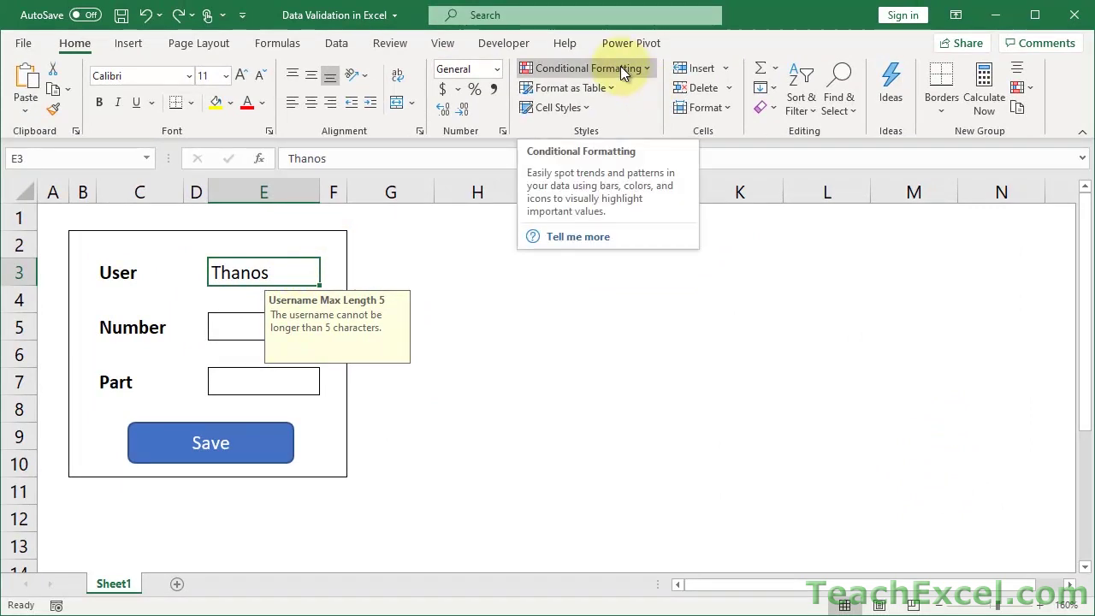
click(620, 66)
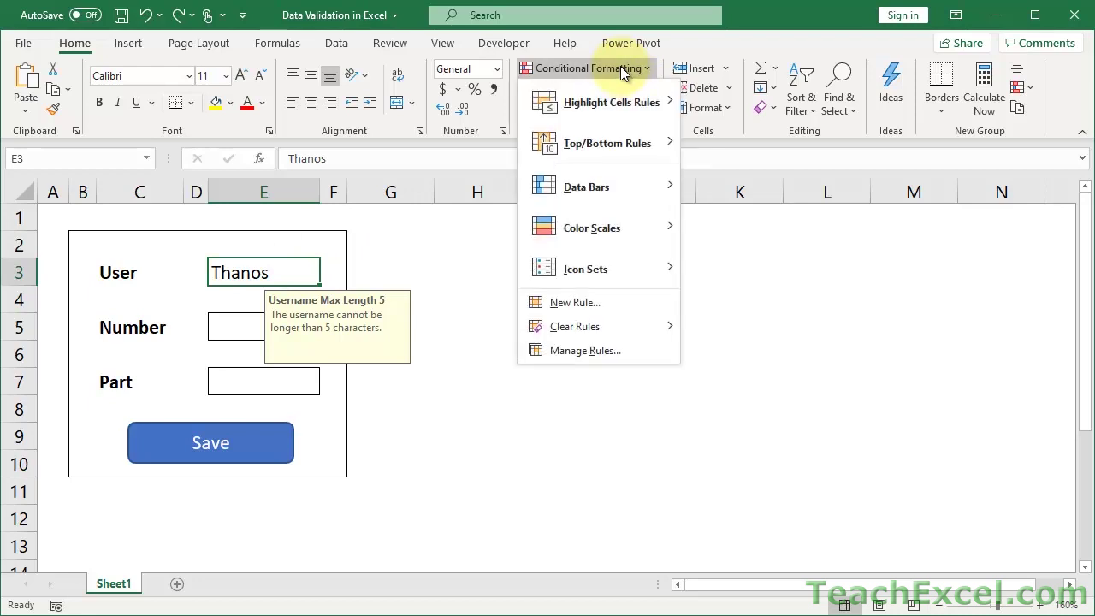
mouse_move(620, 102)
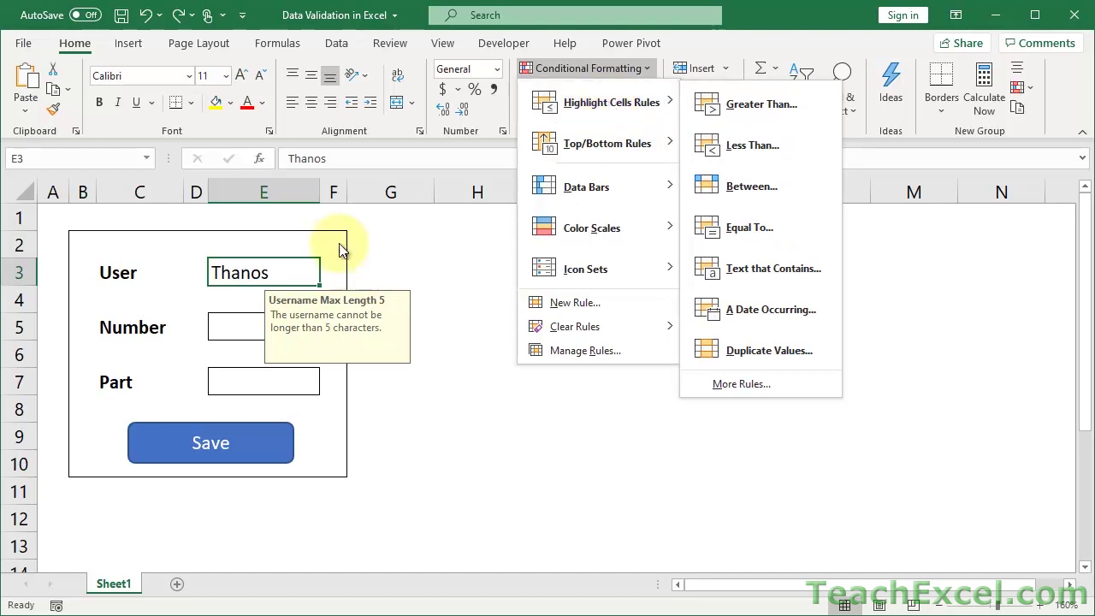
click(388, 273)
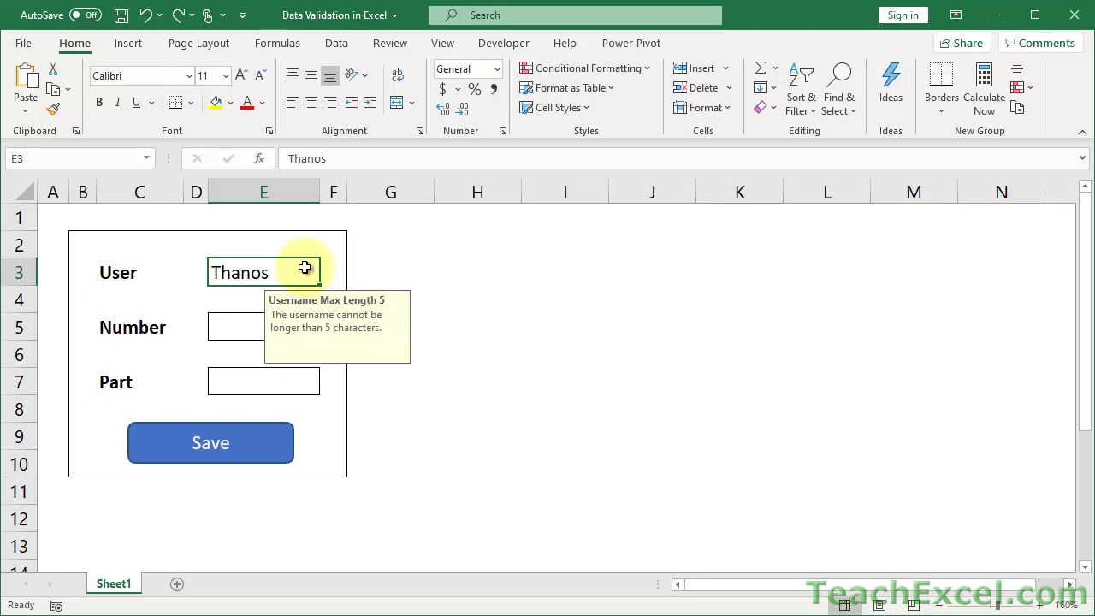
Step: Enter the formula =LEN(E3) in cell G3 to count the characters in the User entry
click(379, 274)
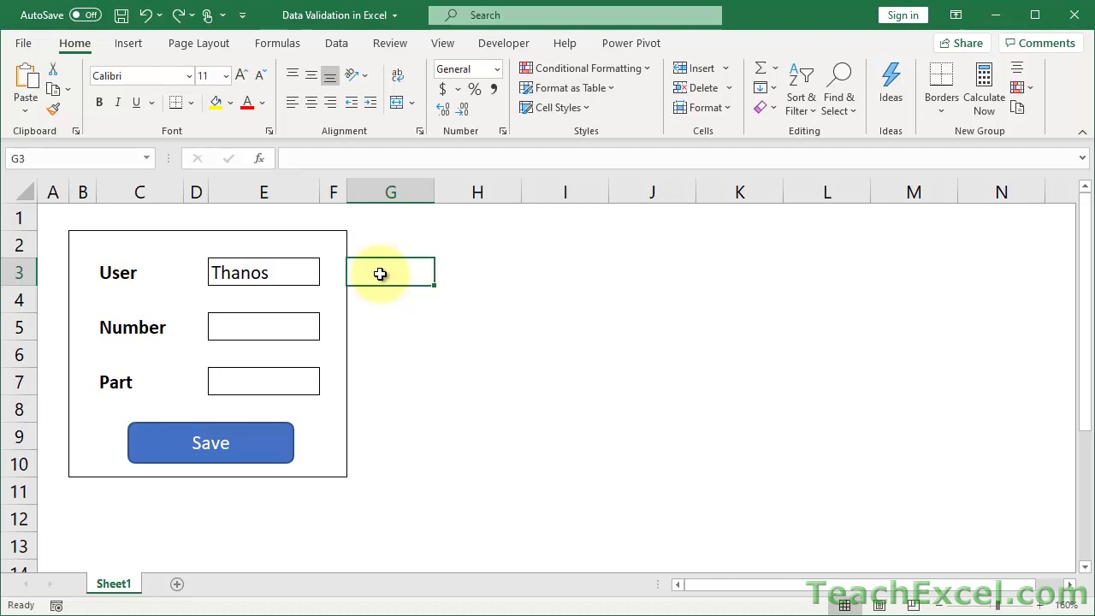
key(ctrl+y)
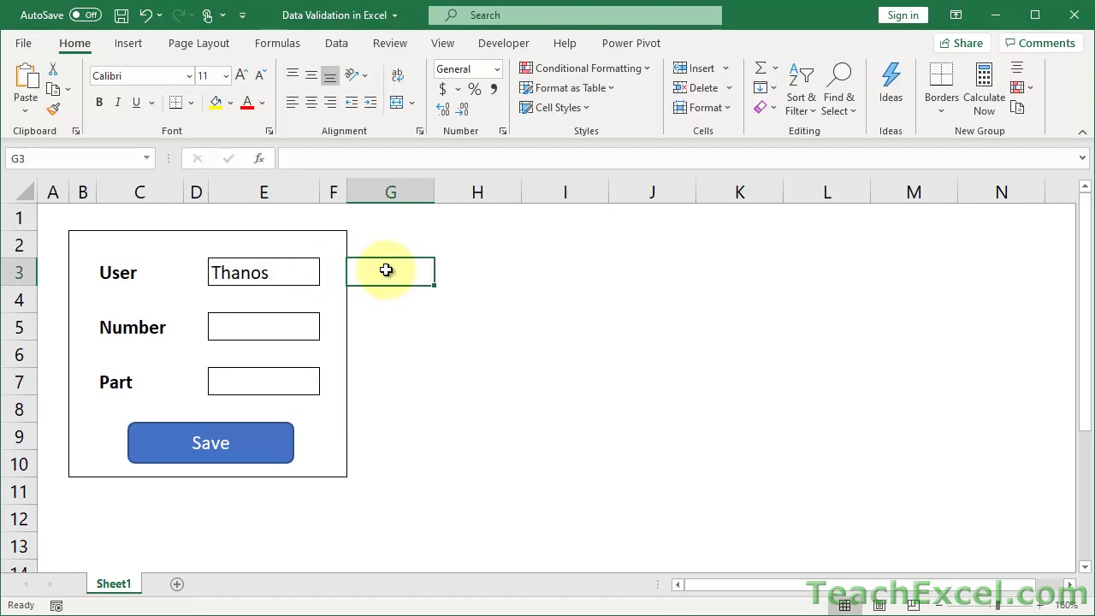
text(=)
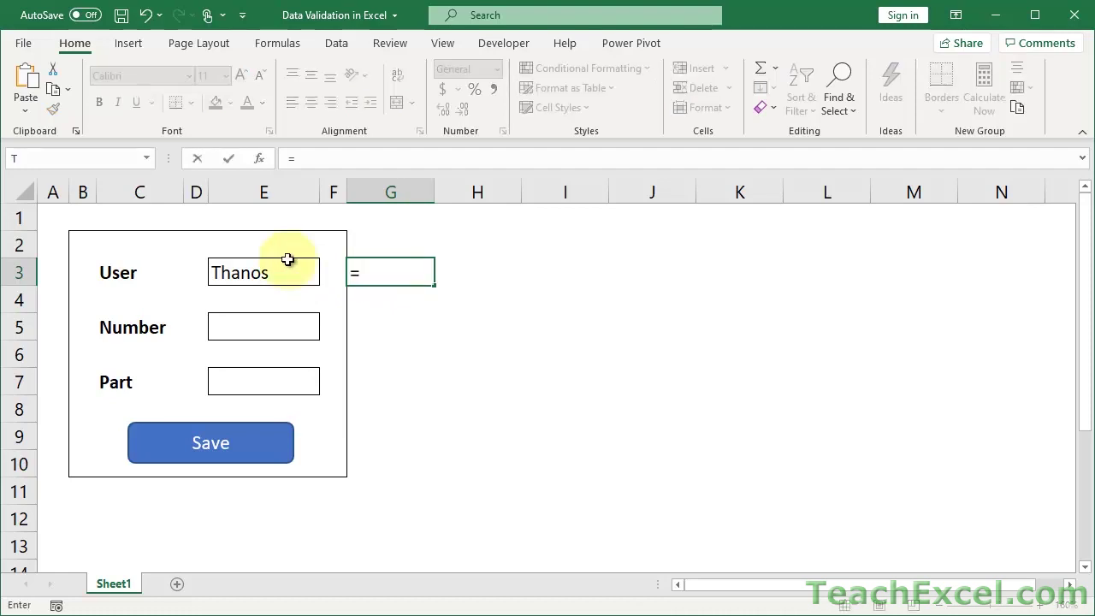
text(len()
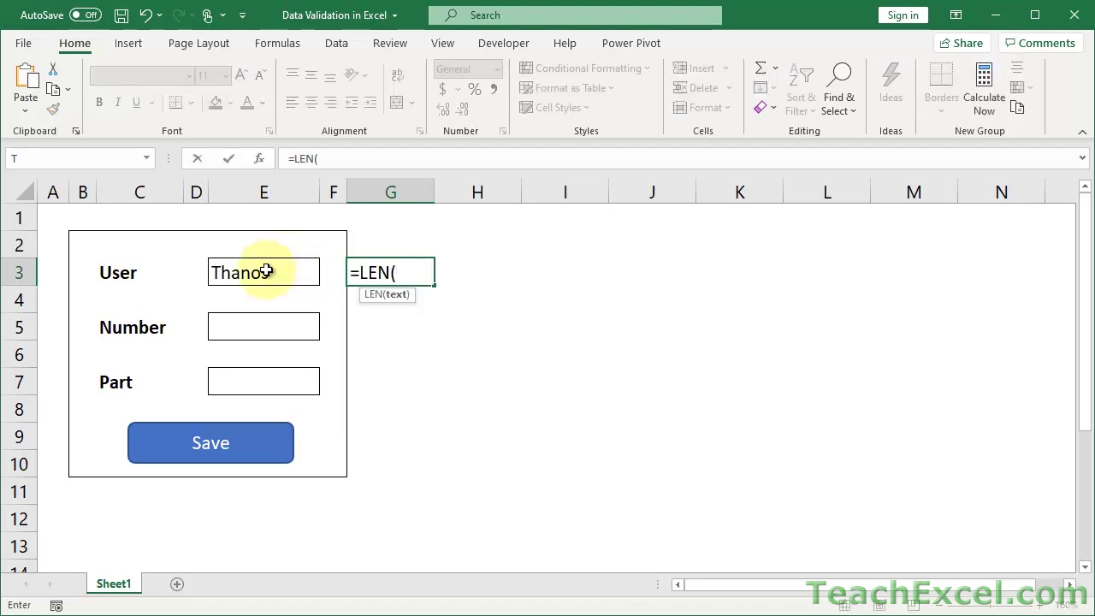
click(267, 271)
text())
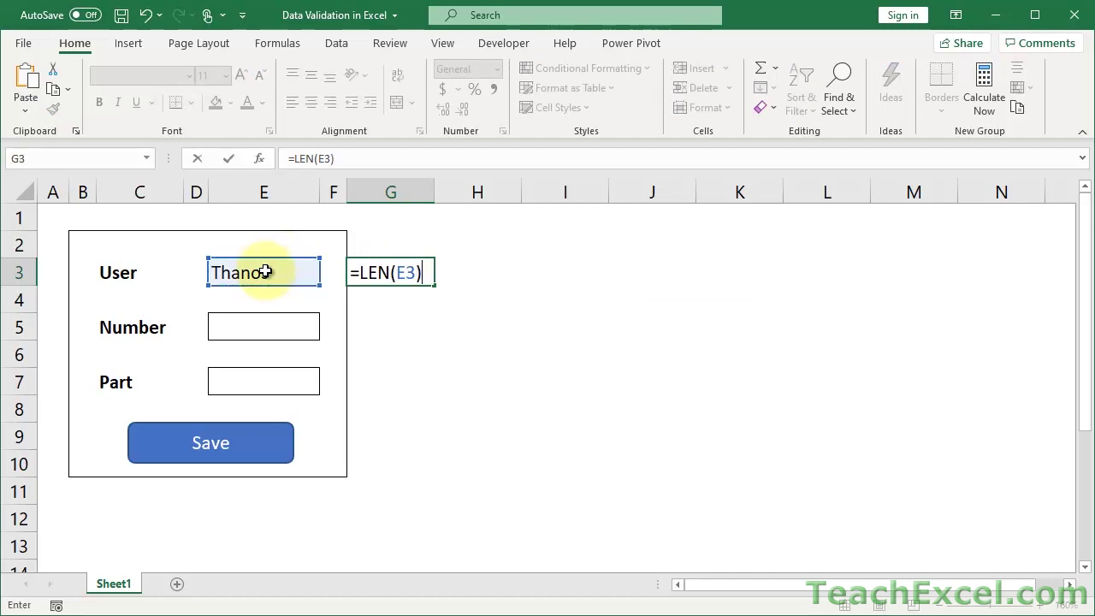
key(ctrl+Return)
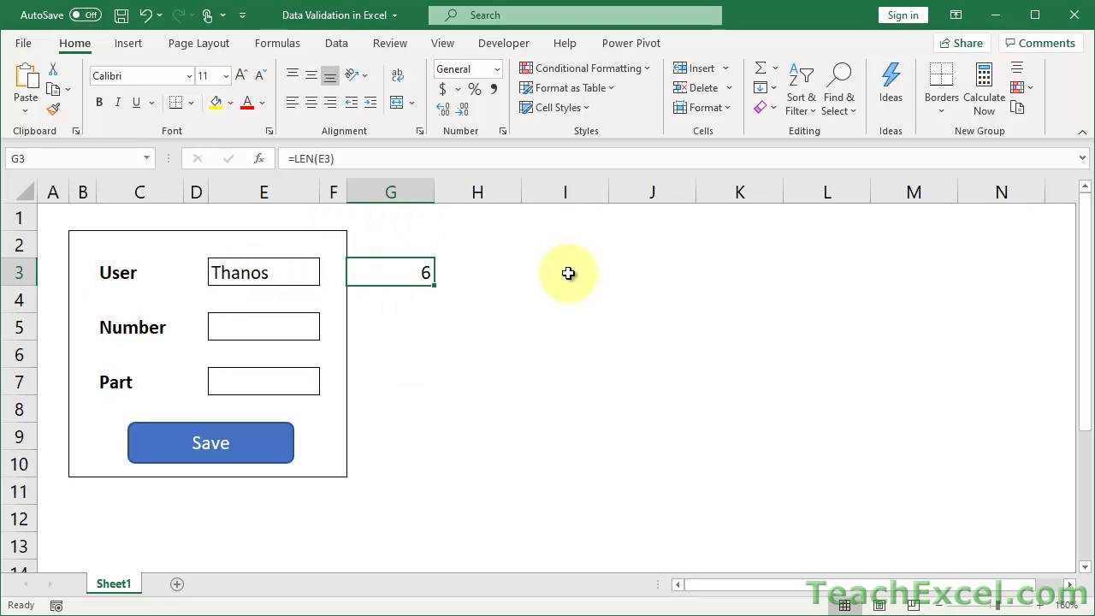
Step: Extend the formula in G3 to =LEN(E3)>5 so it tests whether the User entry exceeds five characters
double_click(384, 273)
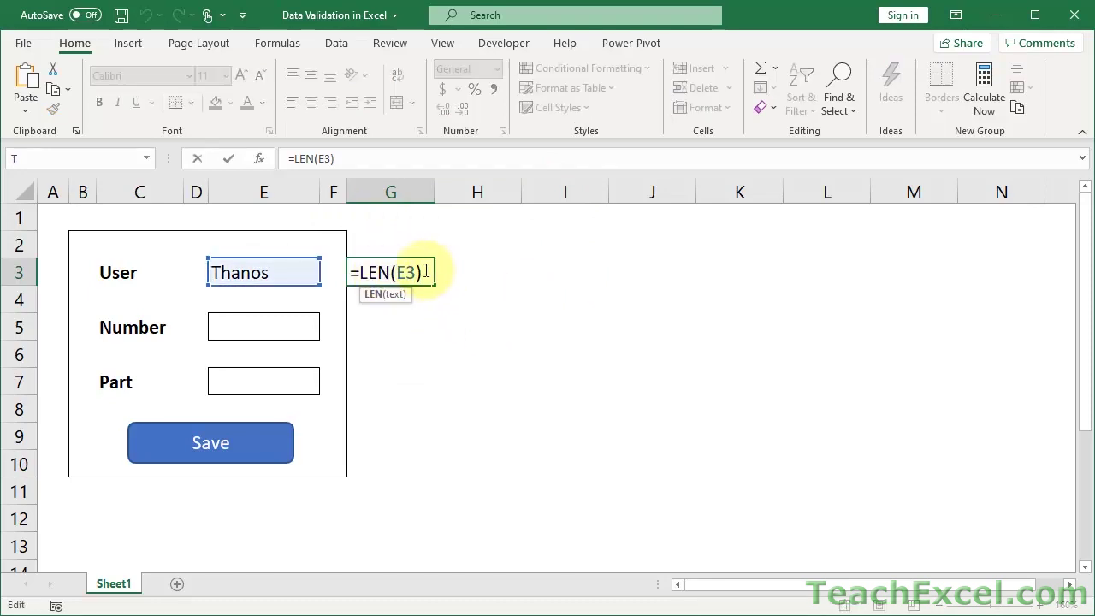
click(424, 272)
text(>)
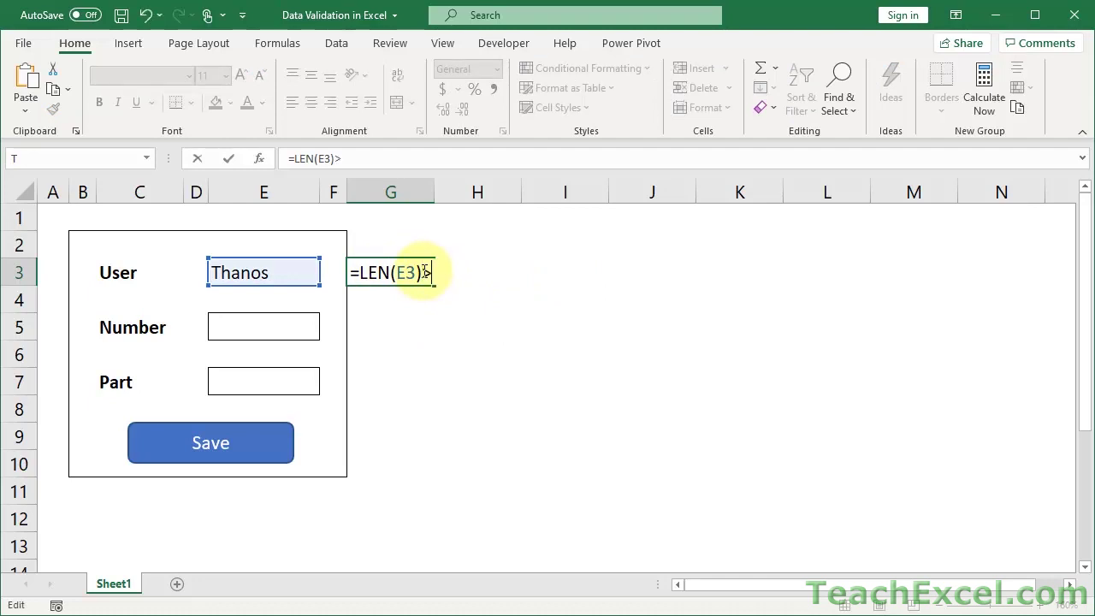
text(5)
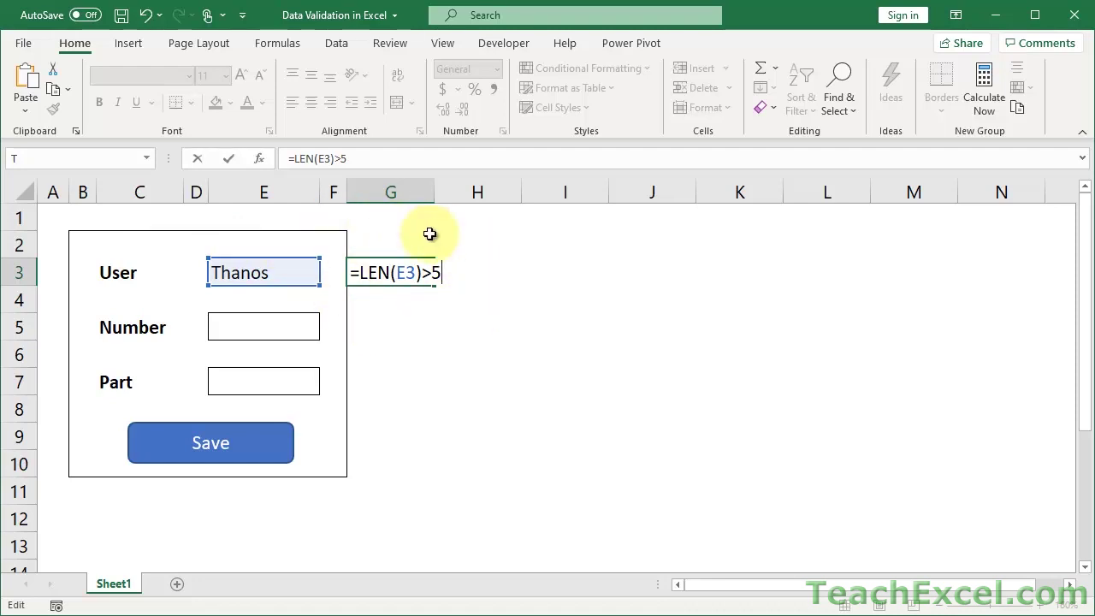
key(Return)
click(386, 263)
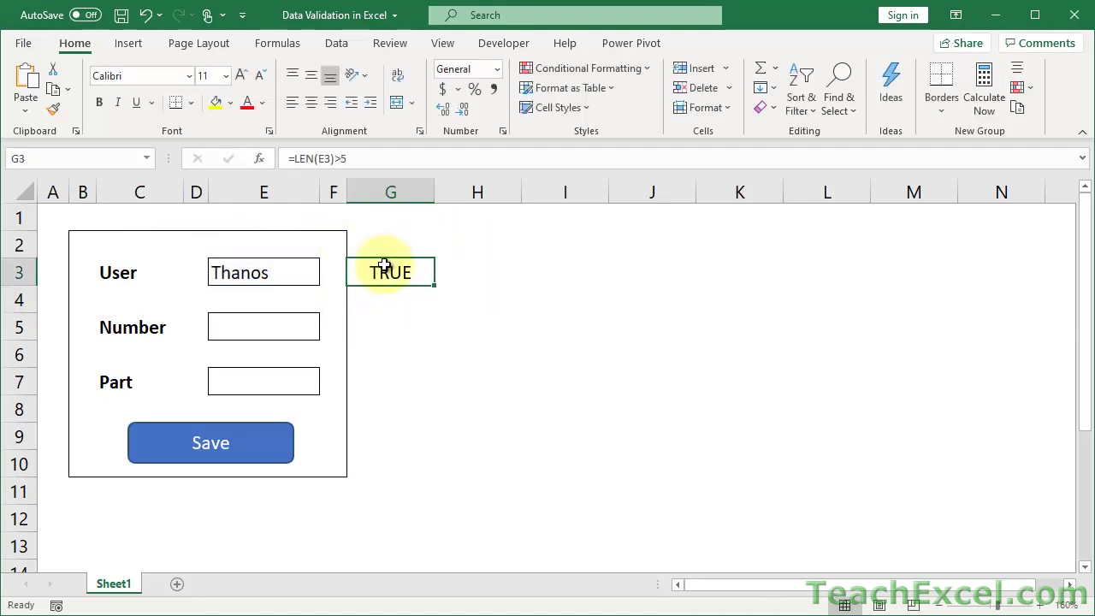
Step: Test the length formula by shortening the User entry to Thano, and restore it to Thanos, continuing despite the warning
click(288, 274)
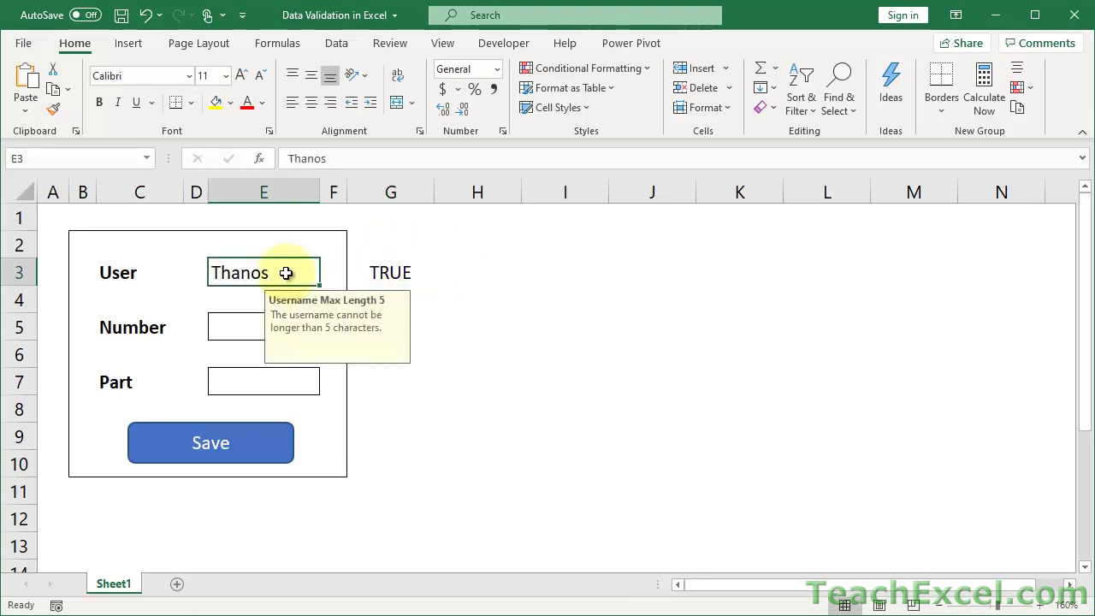
double_click(287, 274)
key(BackSpace)
key(Return)
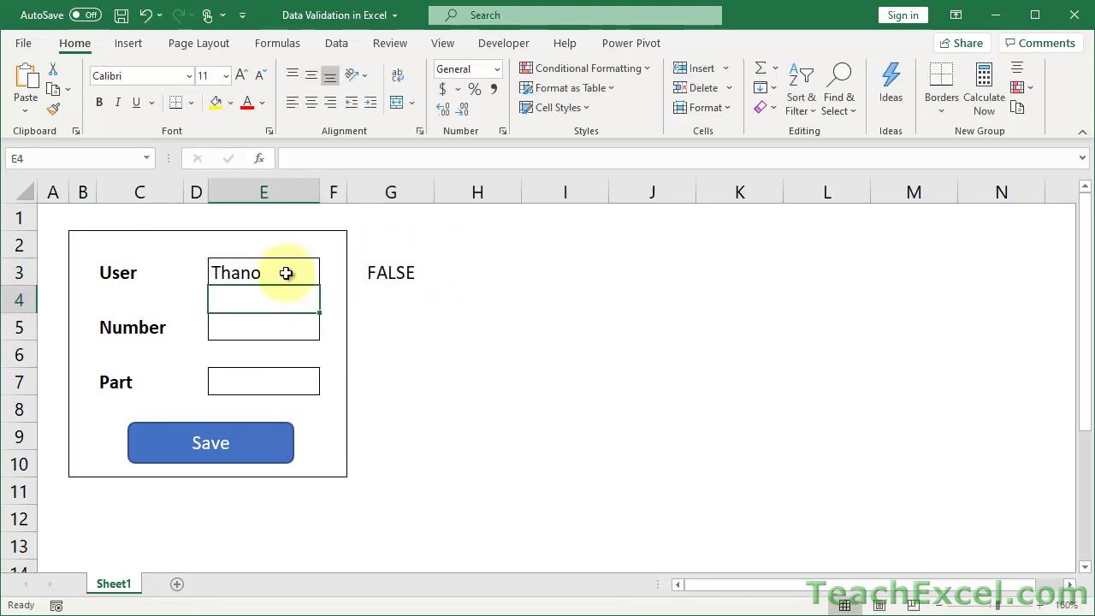
click(287, 273)
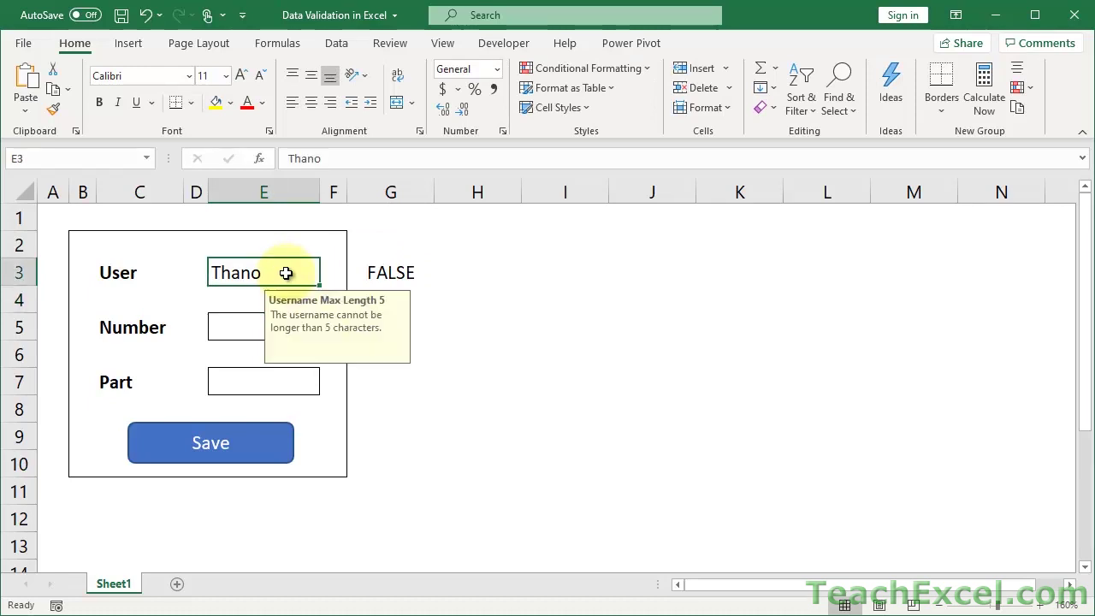
double_click(288, 274)
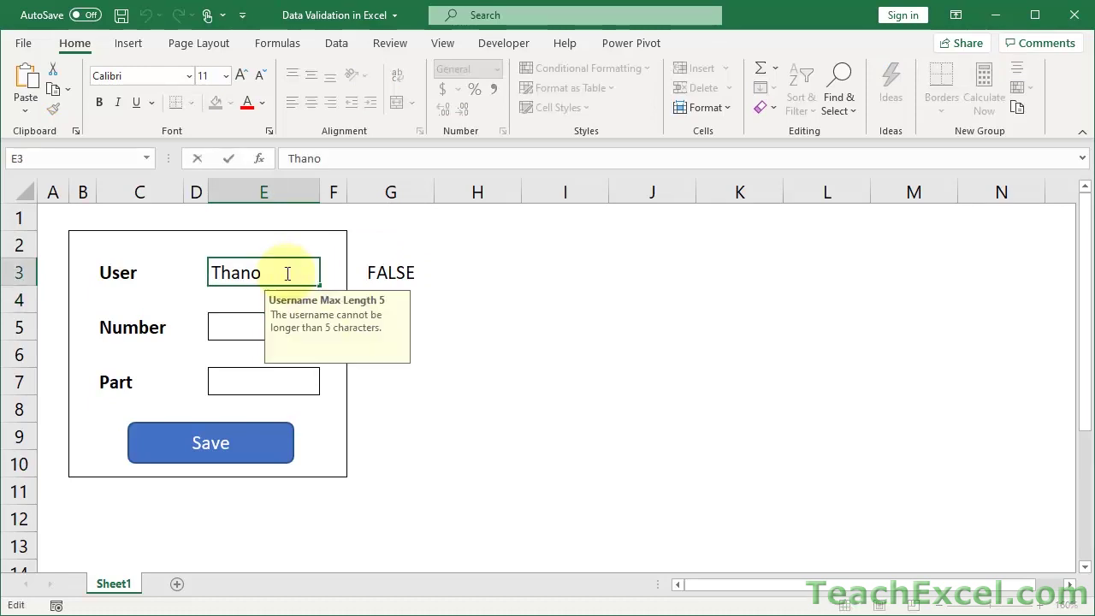
text(s)
key(Return)
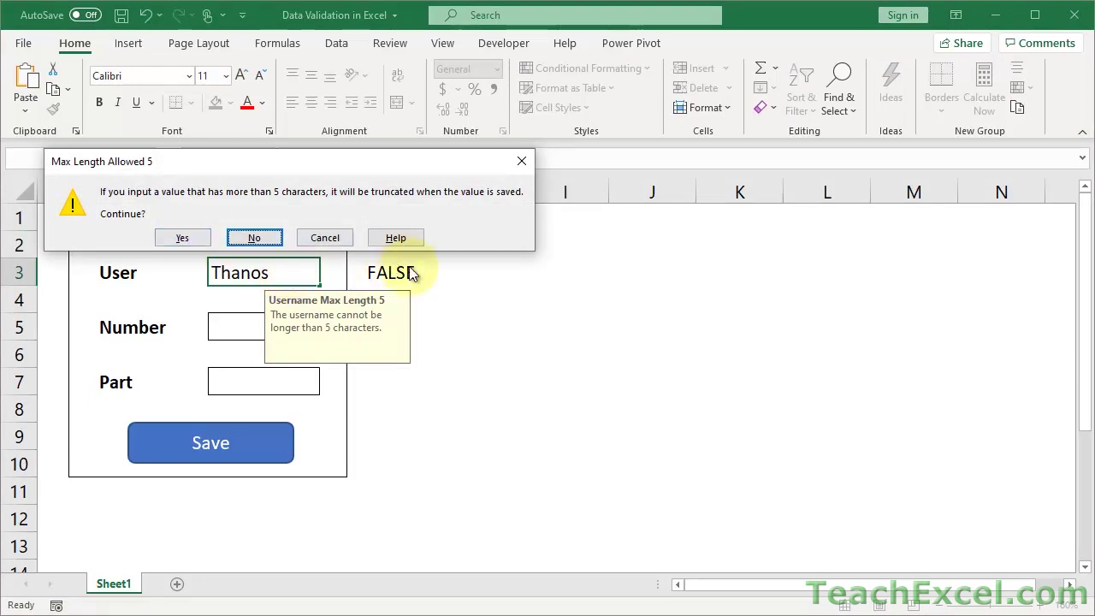
click(196, 237)
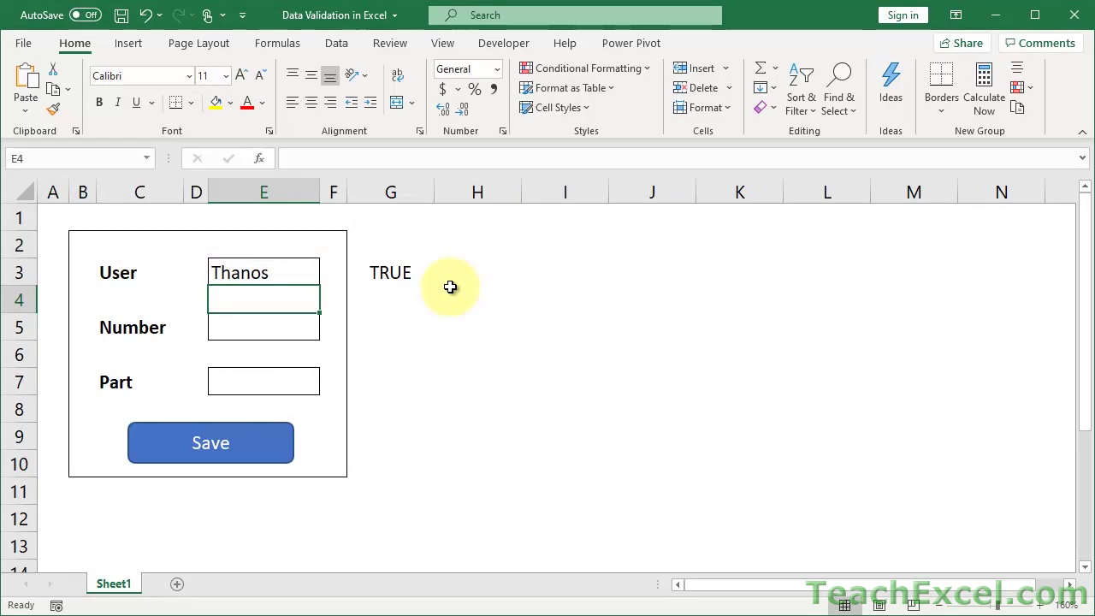
Step: Copy G3's formula with an absolute reference as =LEN($E$3)>5, and clear the helper cell
double_click(380, 271)
drag(395, 272, 418, 274)
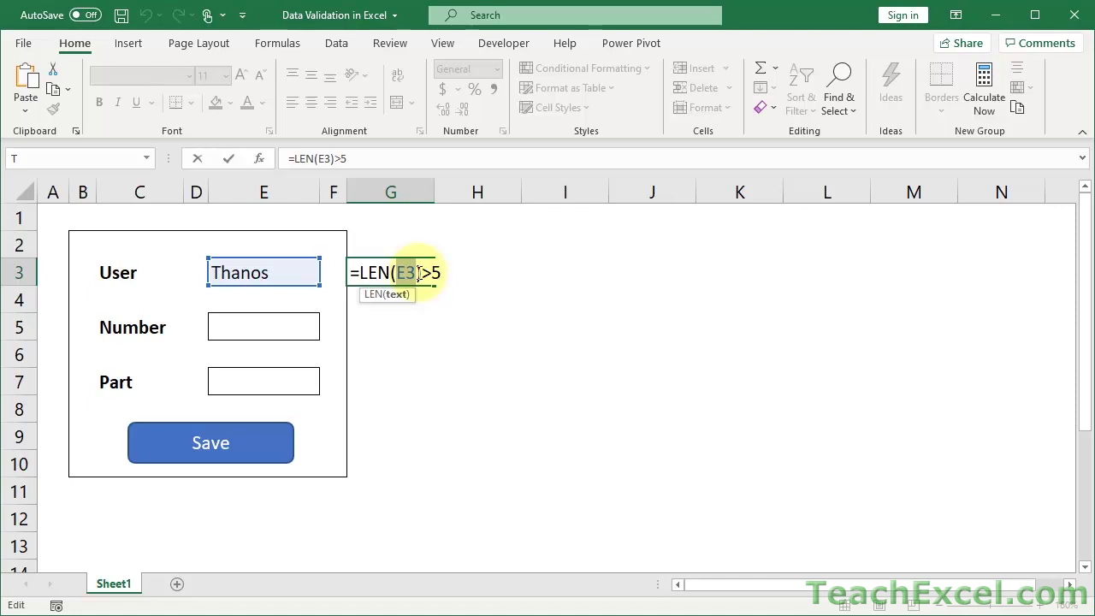
key(F4)
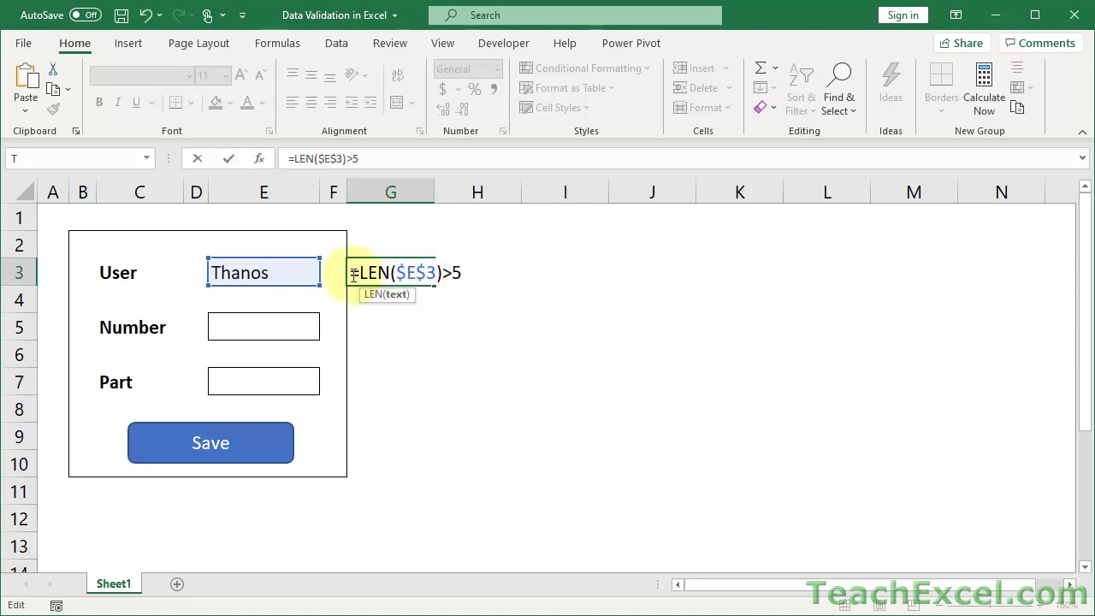
drag(354, 276, 504, 274)
key(ctrl+c)
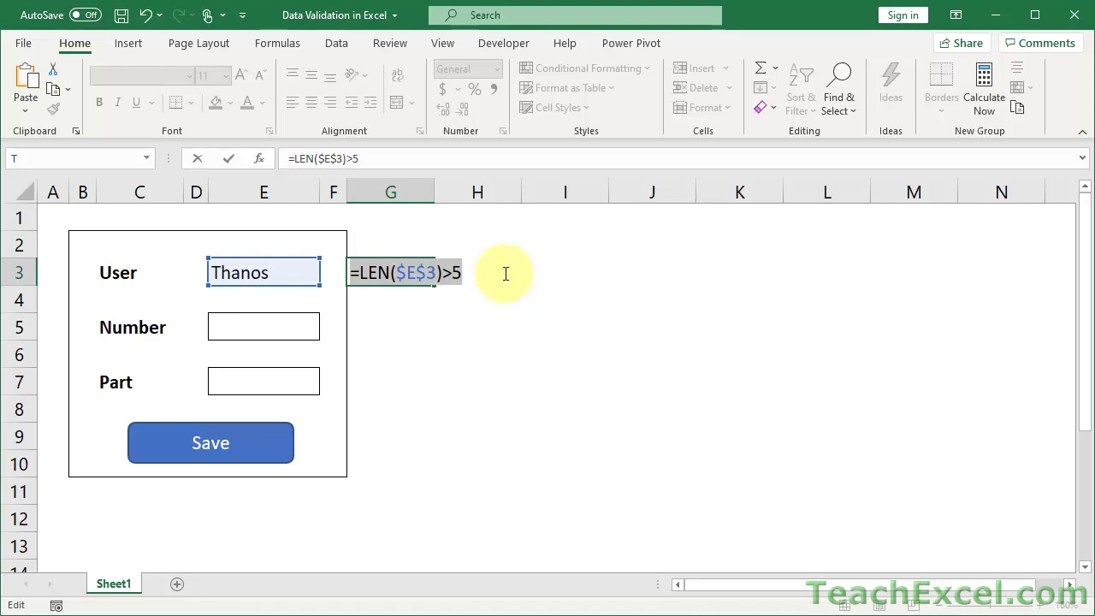
key(Escape)
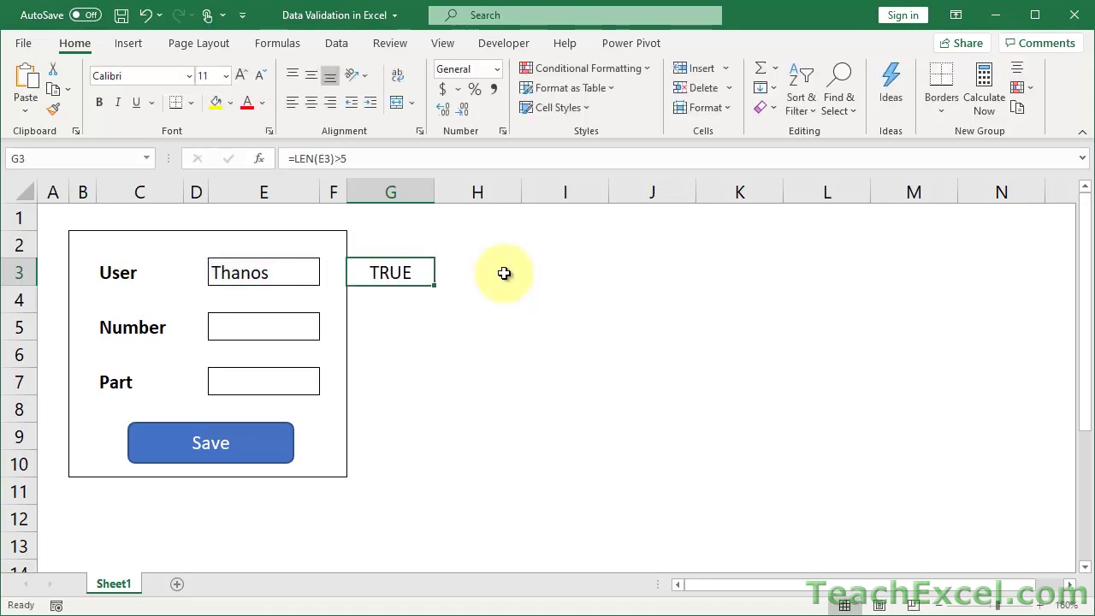
key(Delete)
Step: Start a formula-based conditional formatting rule for the User cell using the copied formula =LEN($E$3)>5
click(266, 274)
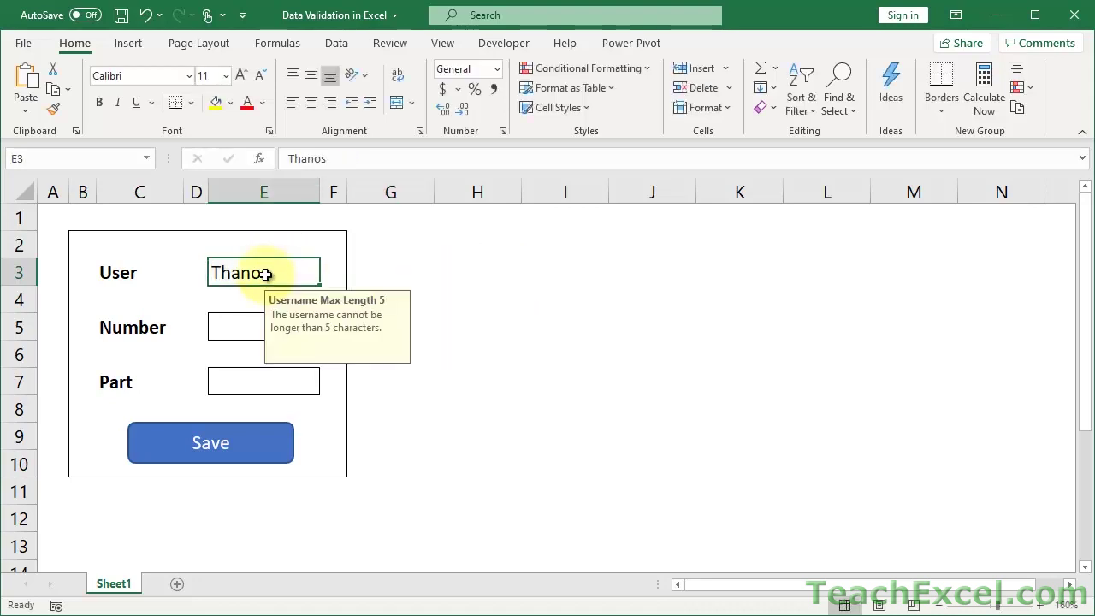
click(614, 67)
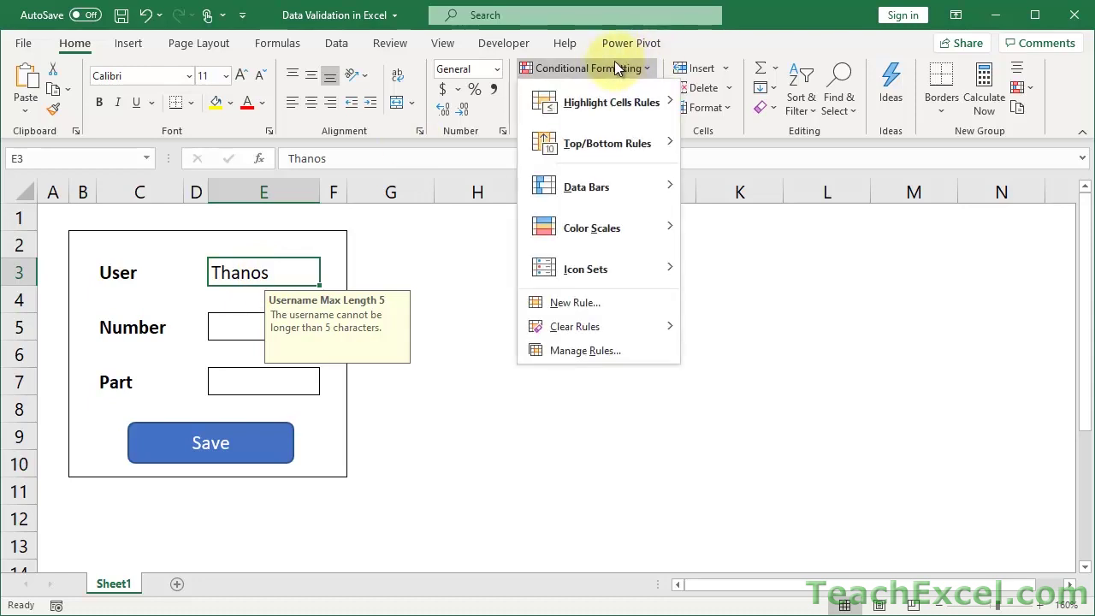
click(575, 303)
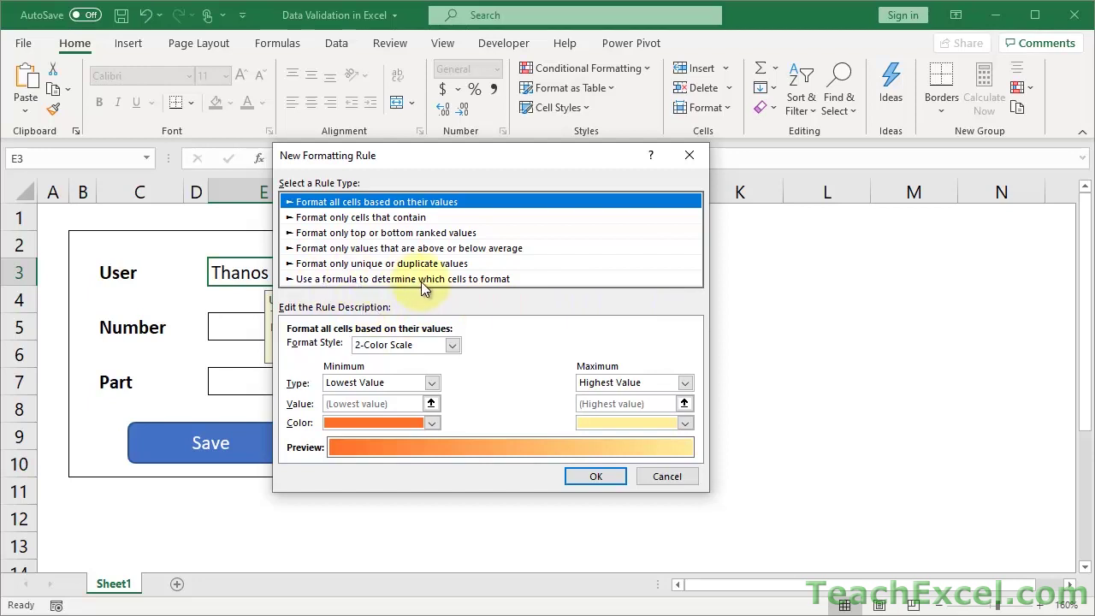
click(420, 278)
click(364, 348)
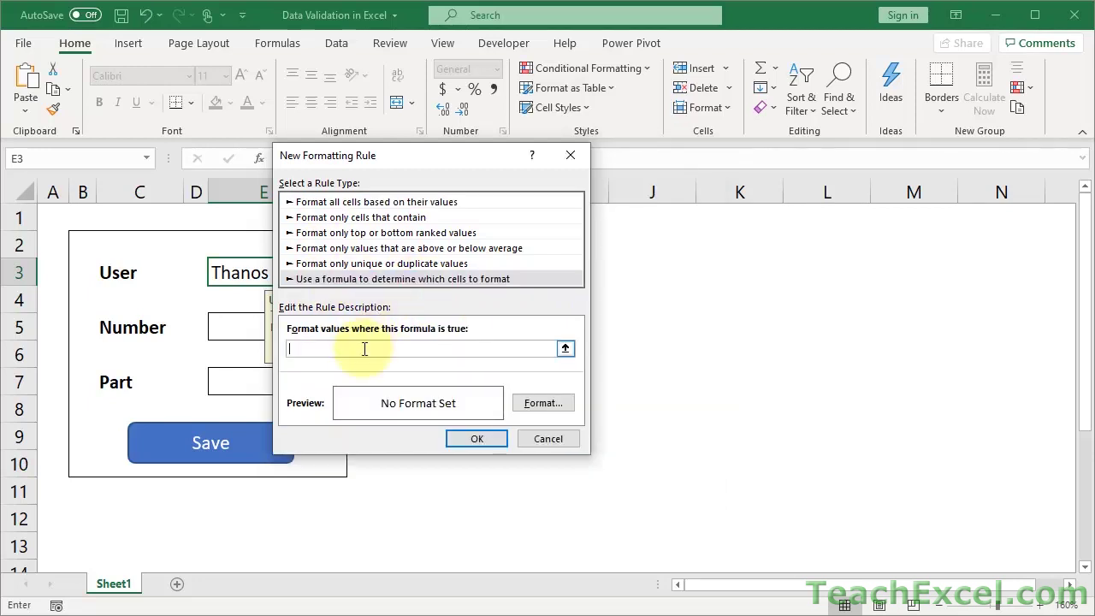
key(ctrl+v)
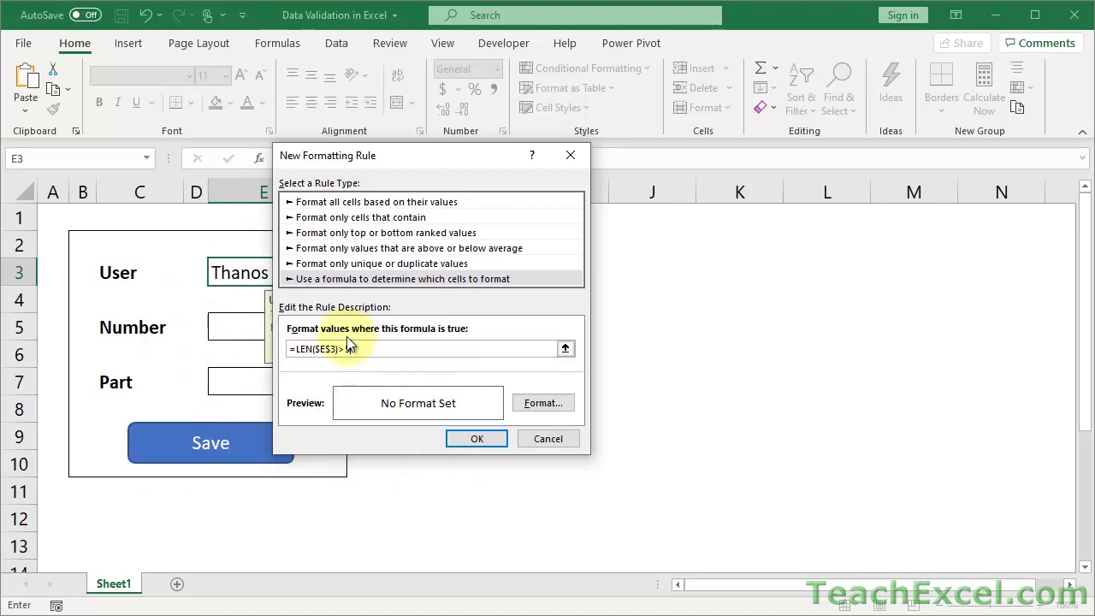
Step: Give the new conditional formatting rule a red fill and apply it to the User cell
click(543, 407)
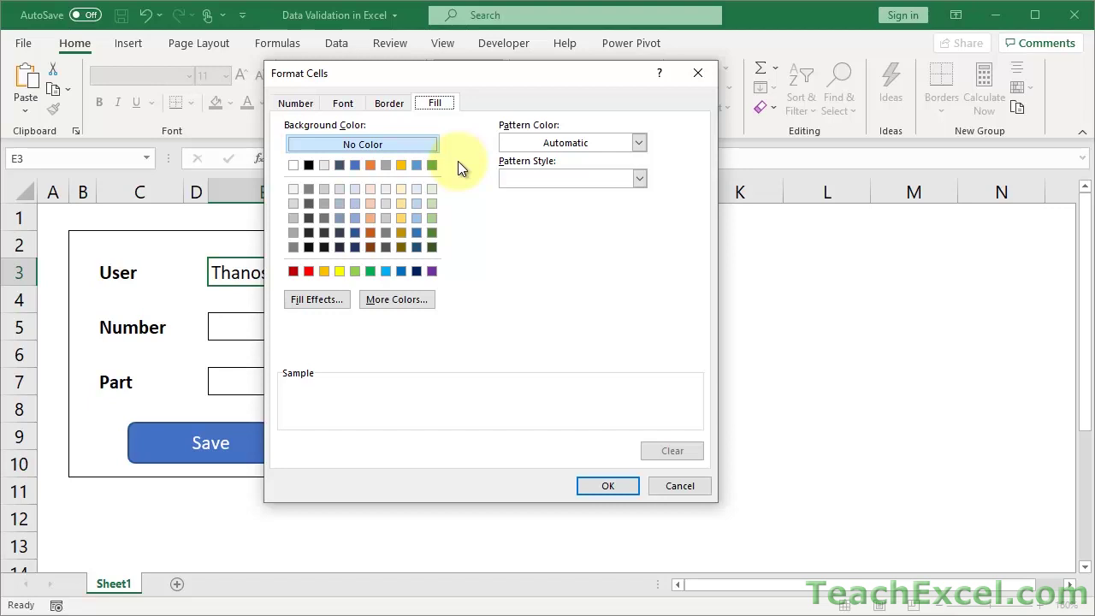
click(308, 271)
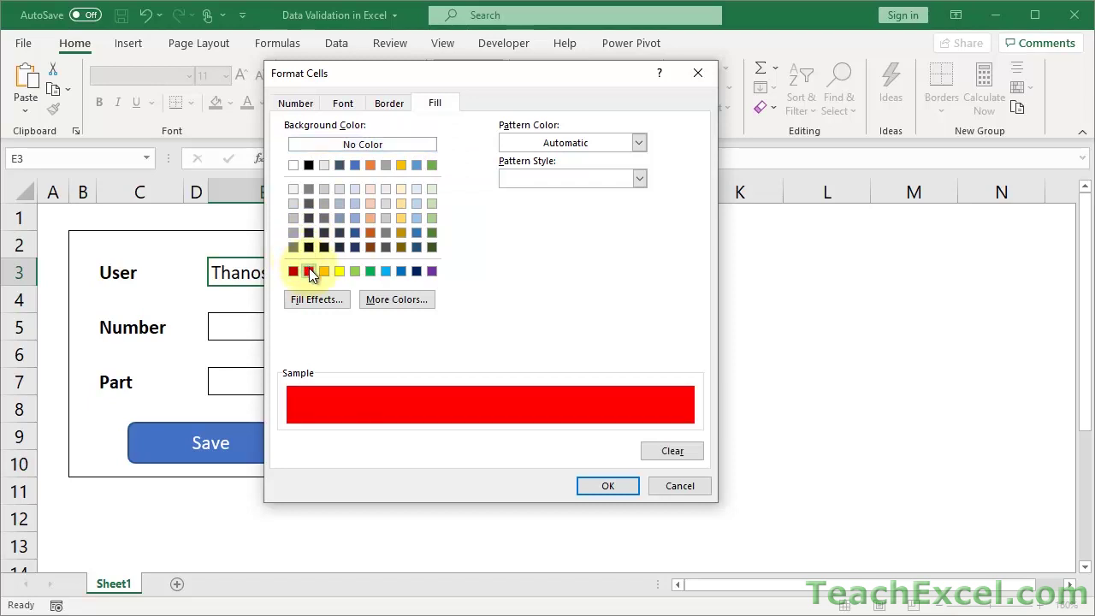
click(341, 104)
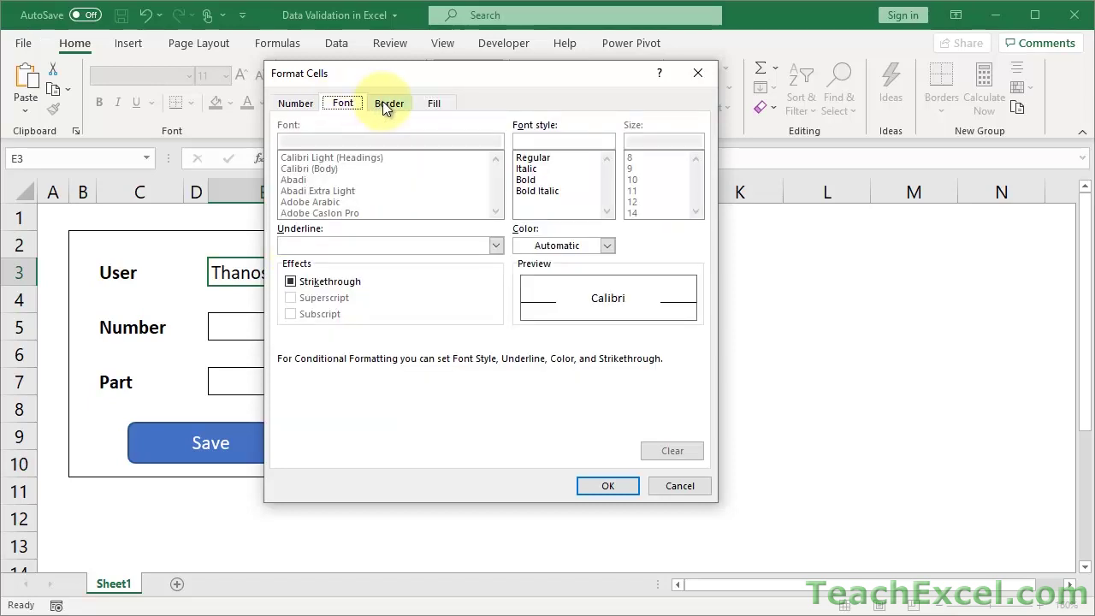
click(441, 105)
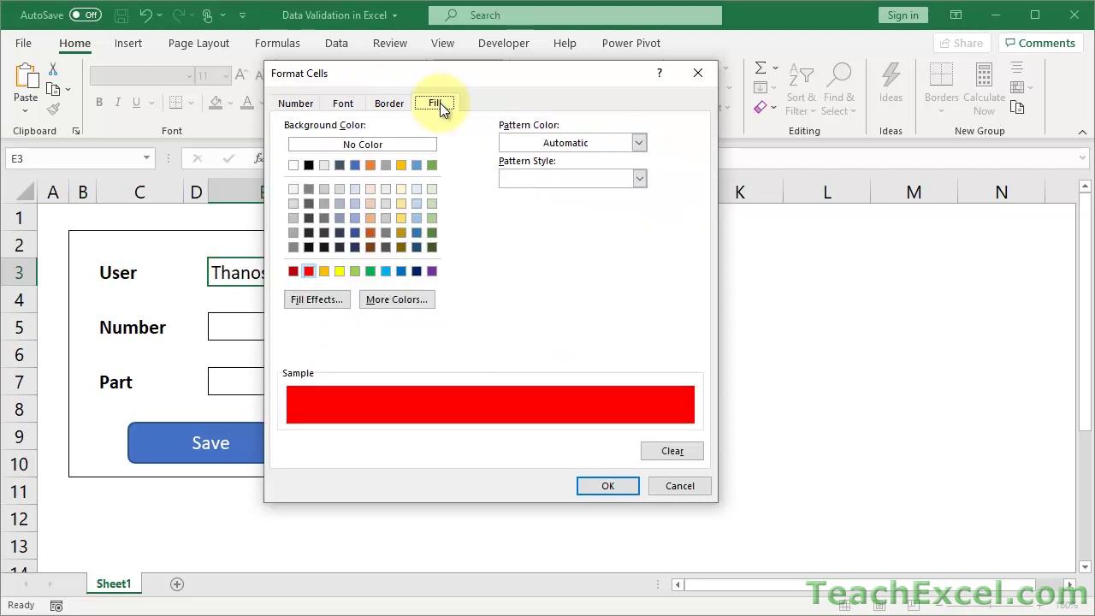
click(604, 484)
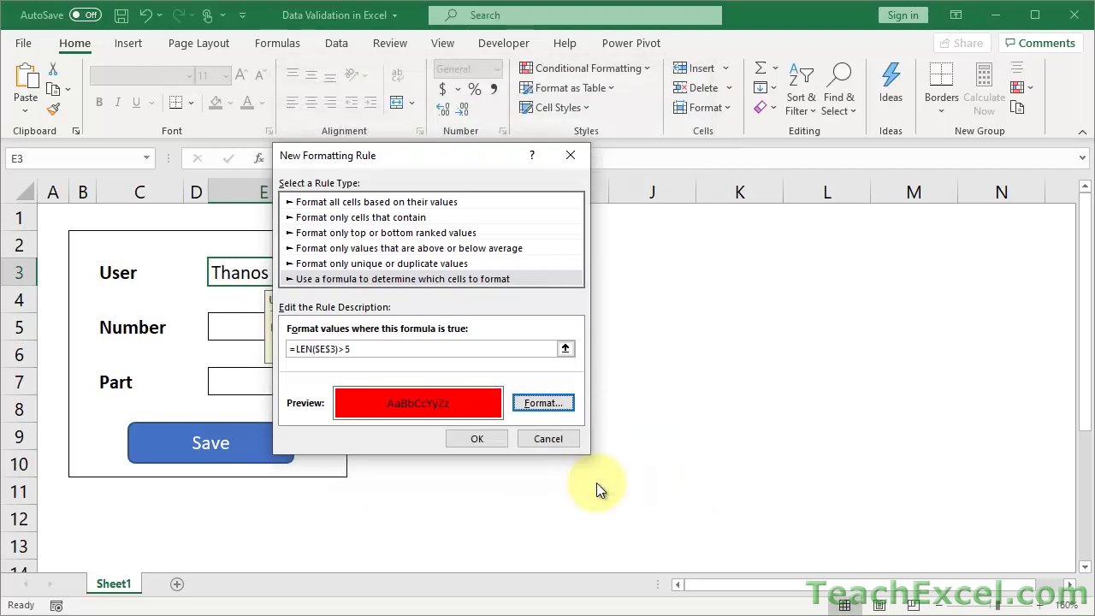
click(482, 443)
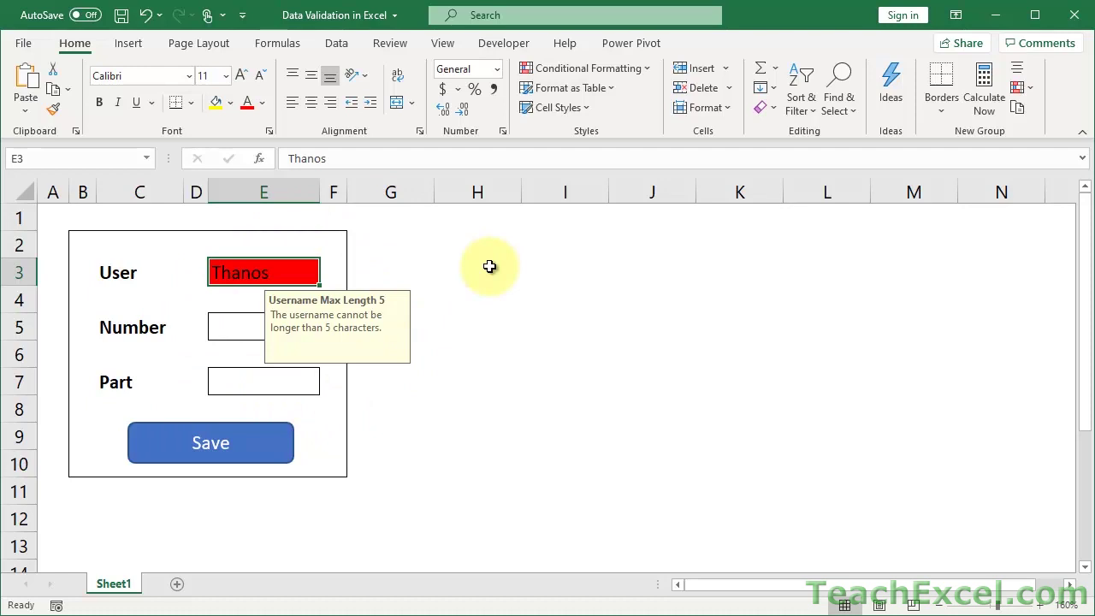
Step: Test the highlighting by replacing the User entry with 12345, and extend it to 123456, continuing despite the length warning
key(Delete)
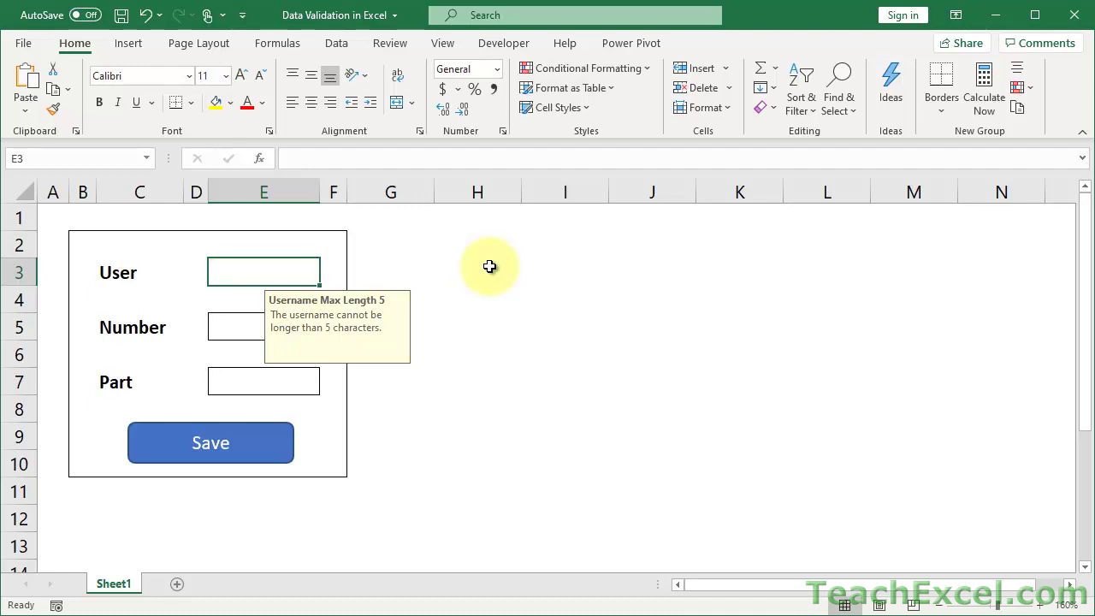
text(12345)
key(Return)
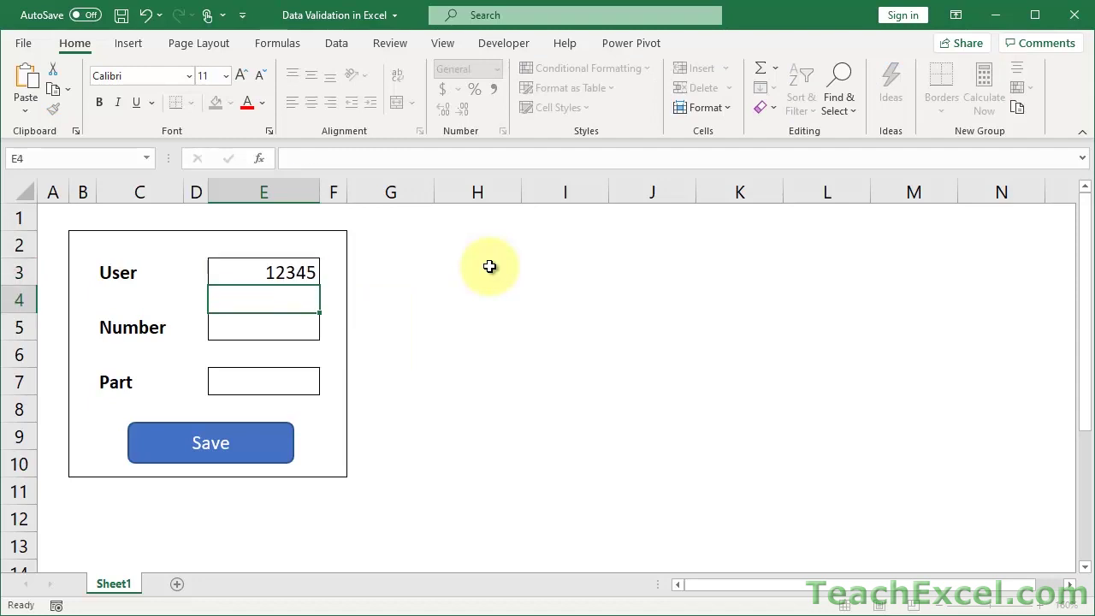
double_click(307, 272)
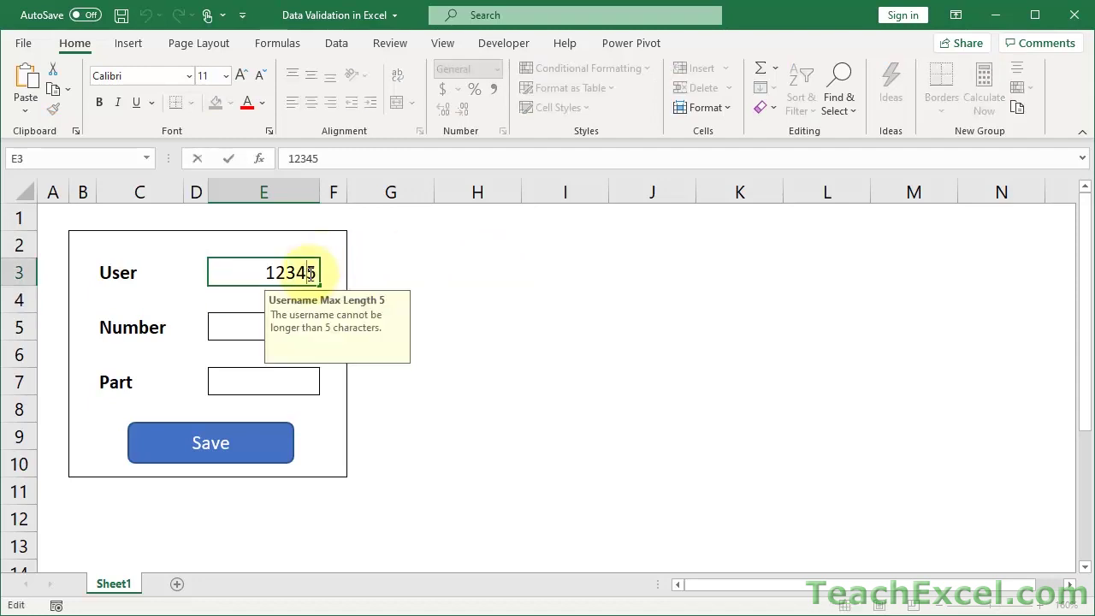
key(End)
text(6)
key(Return)
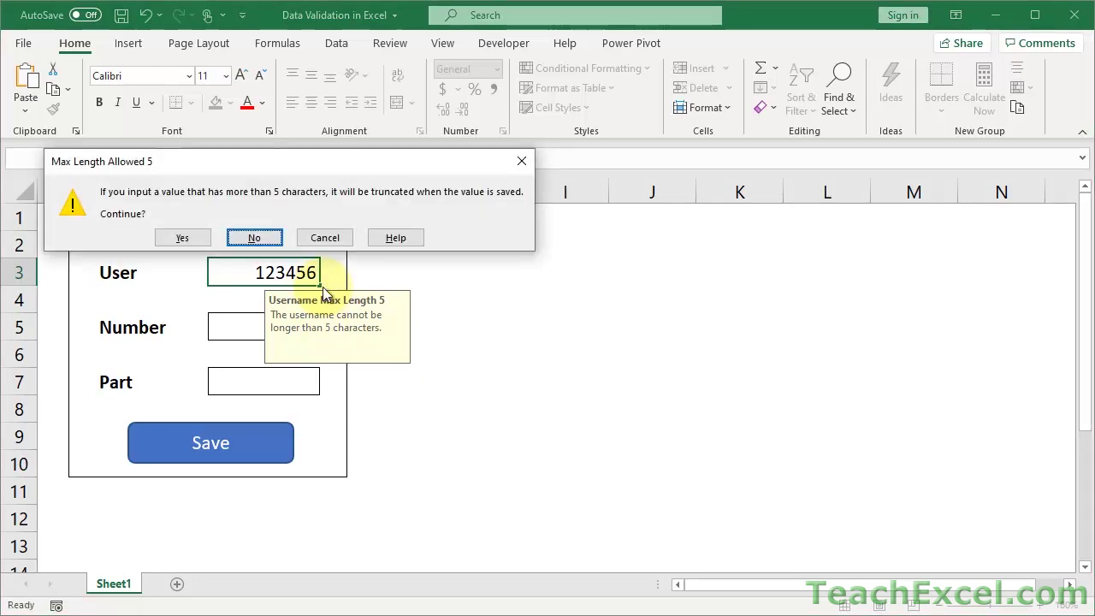
click(184, 237)
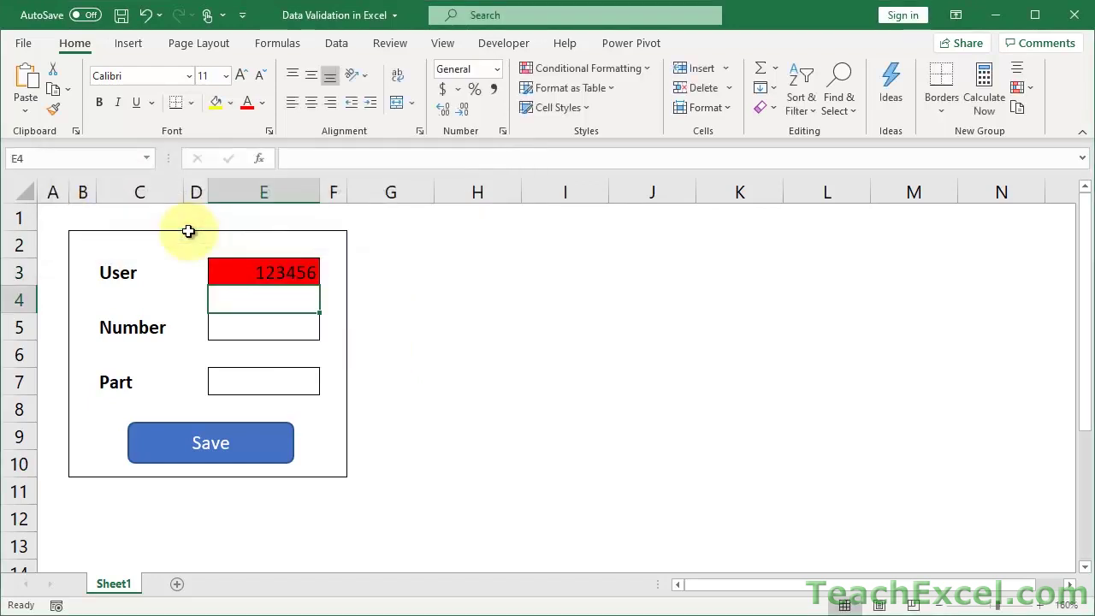
click(222, 274)
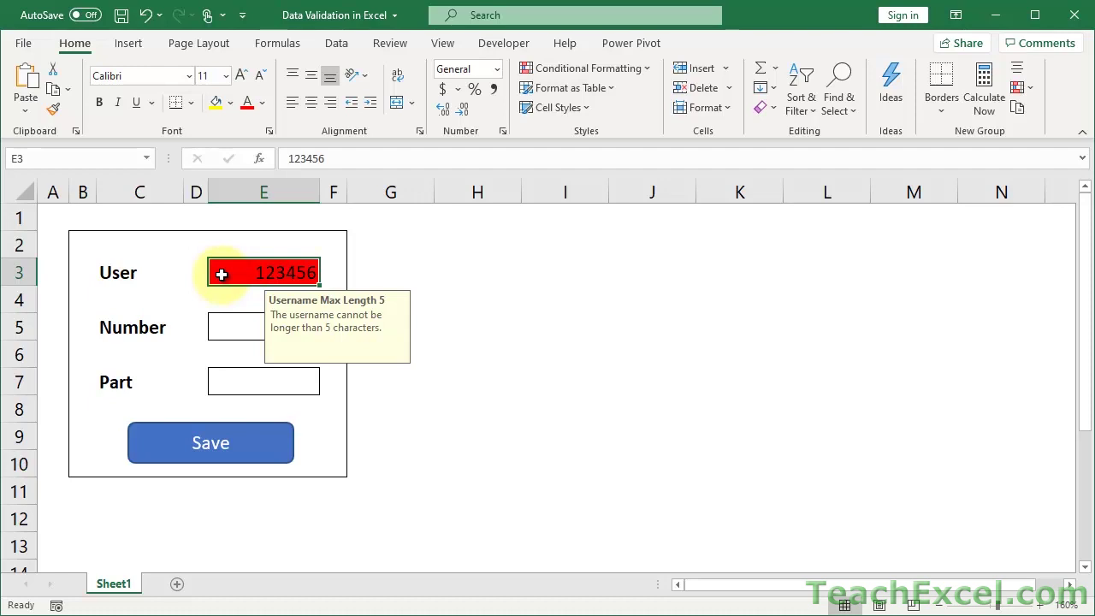
Step: Set data validation on the Number cell E5 to allow only whole numbers less than 999
click(225, 323)
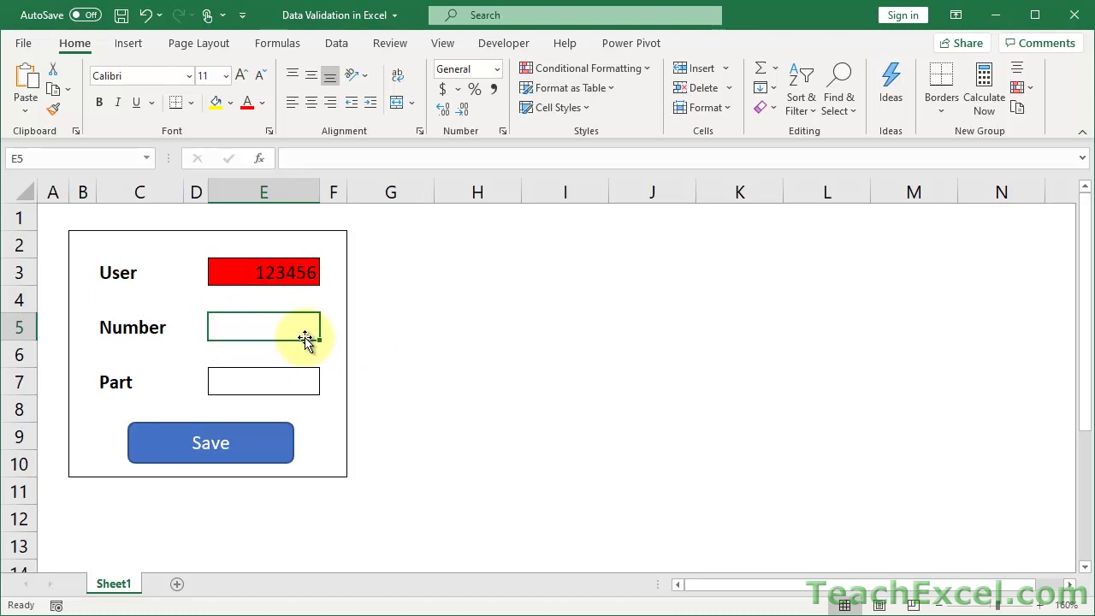
key(alt+a)
key(v)
key(v)
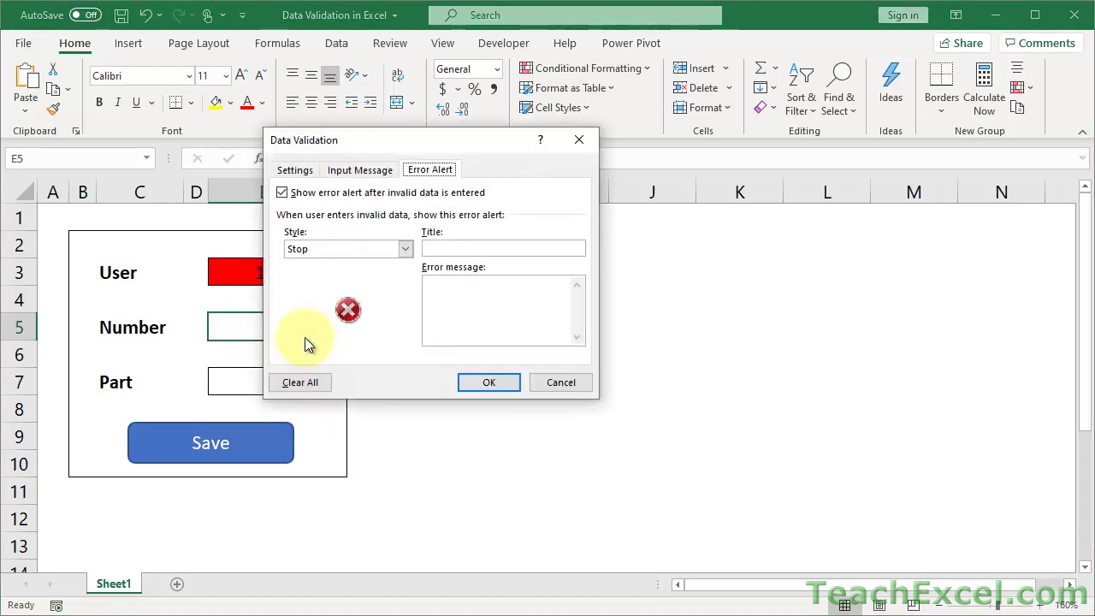
click(291, 169)
click(324, 220)
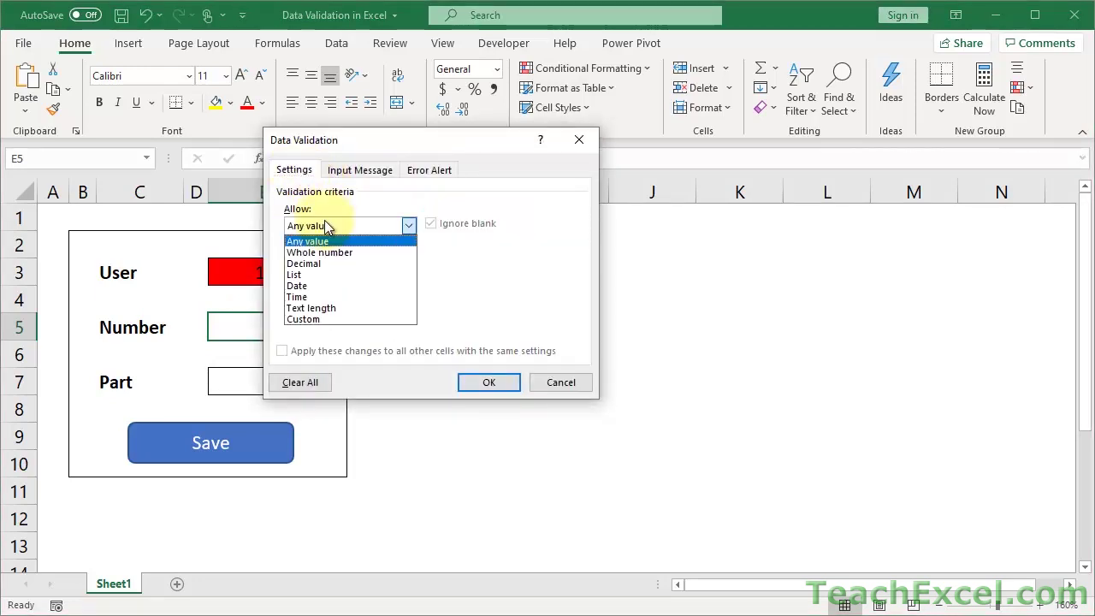
click(336, 249)
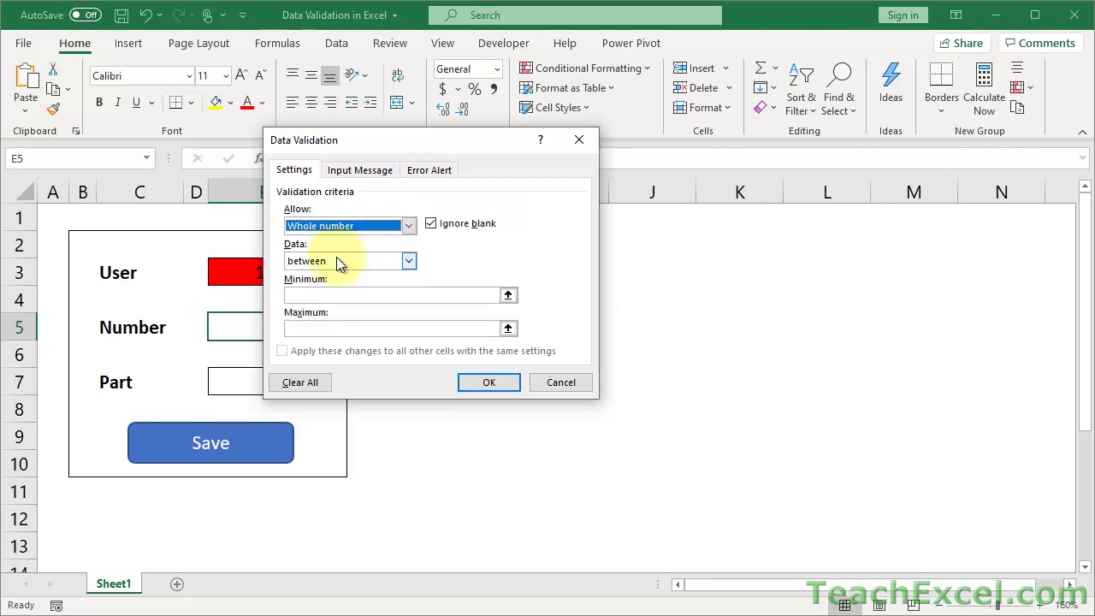
click(337, 258)
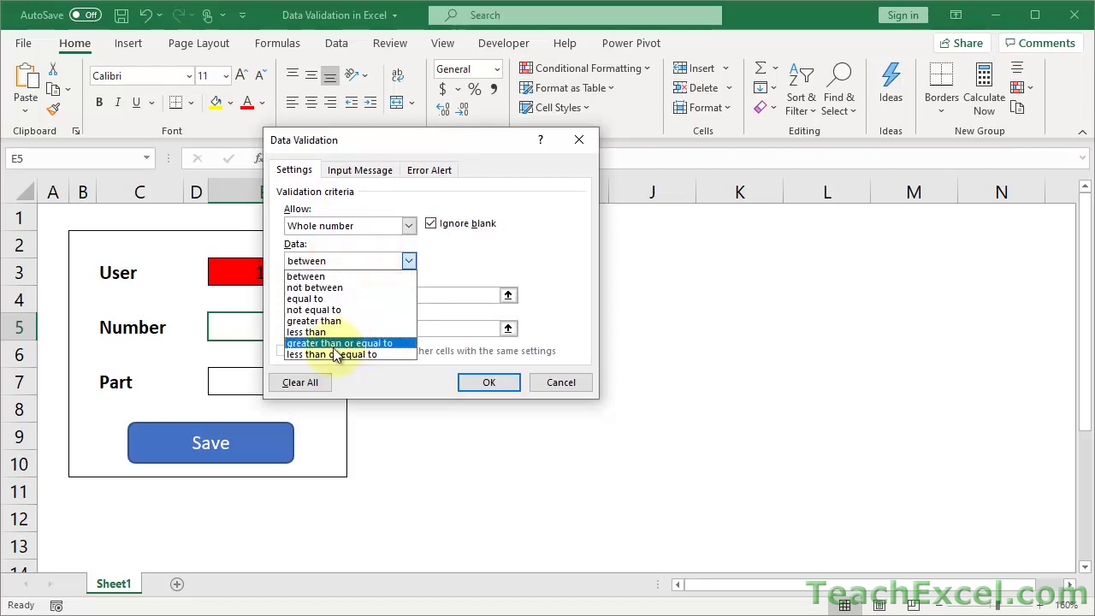
click(332, 331)
click(332, 294)
text(999)
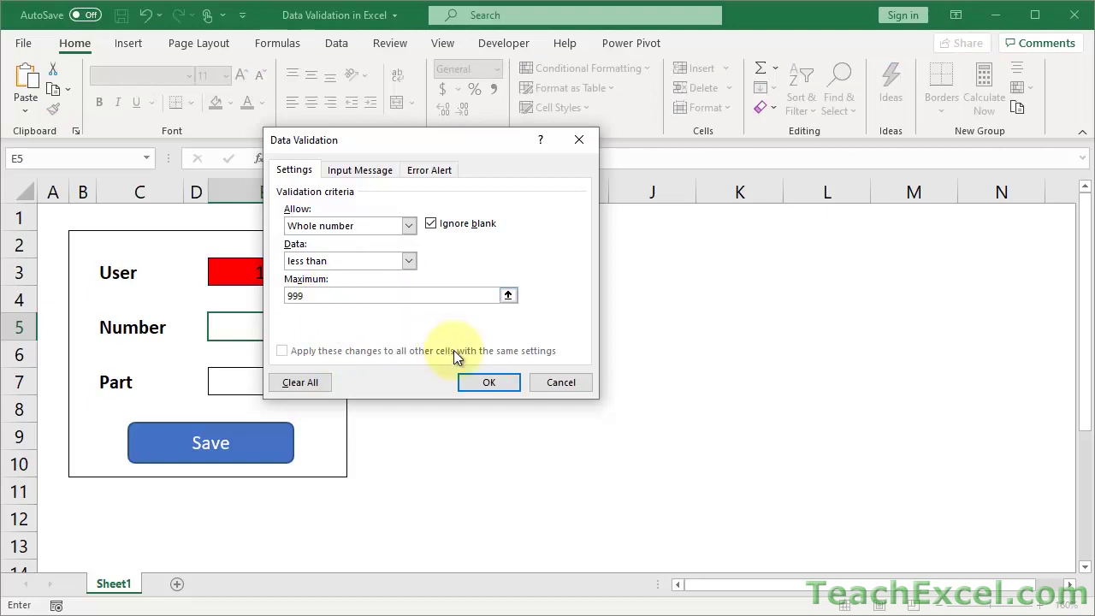
Step: Add an input message for the Number cell titled "Less than 999" with the text "Must be less than 999"
click(344, 172)
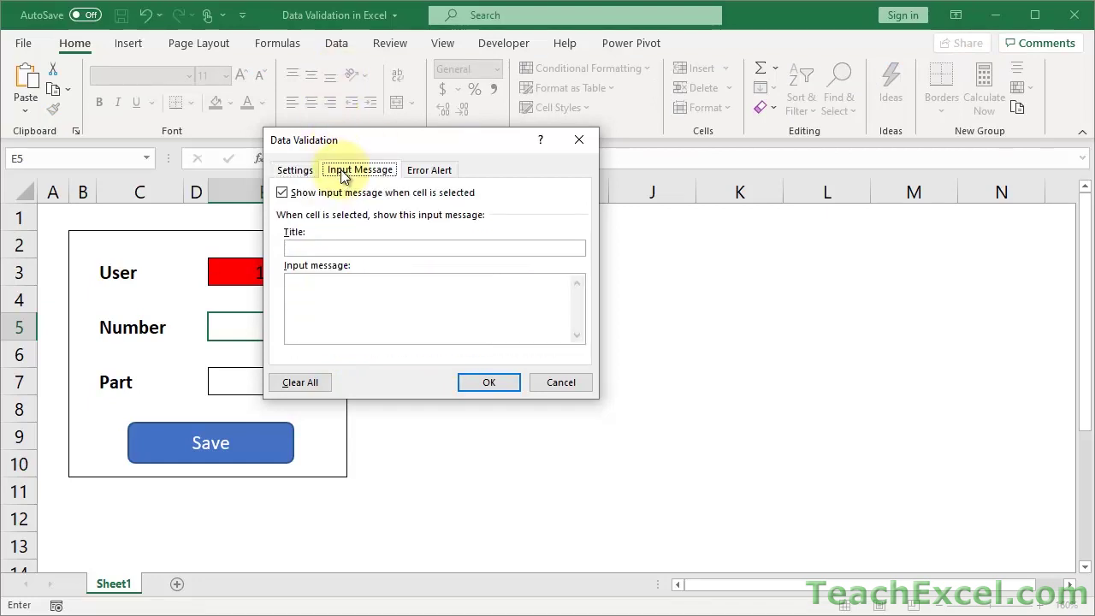
click(341, 247)
text(Less than 999)
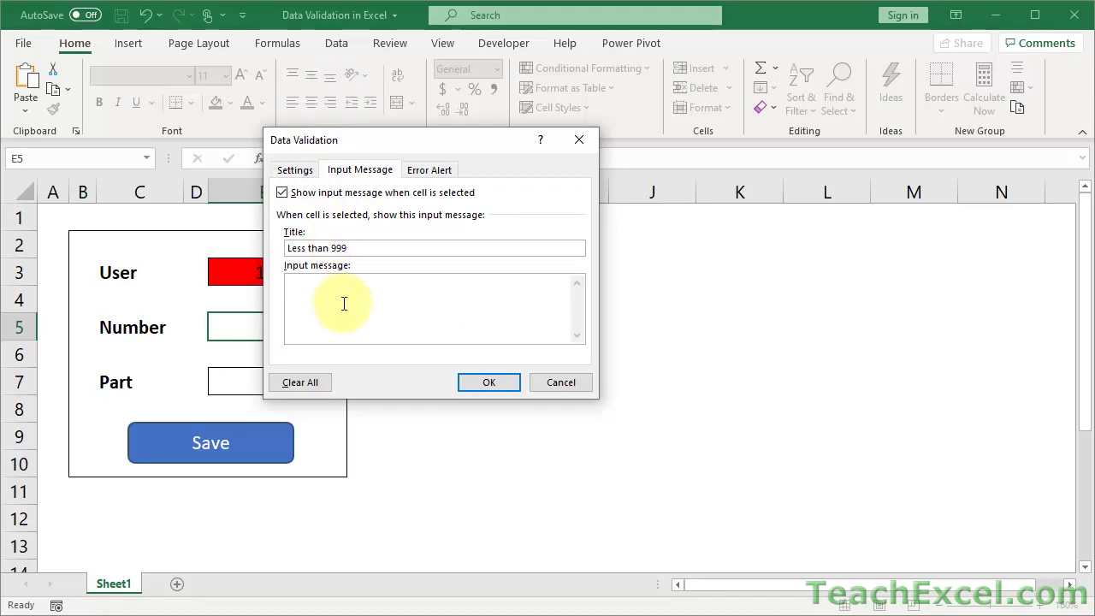
text(Must be less than 999)
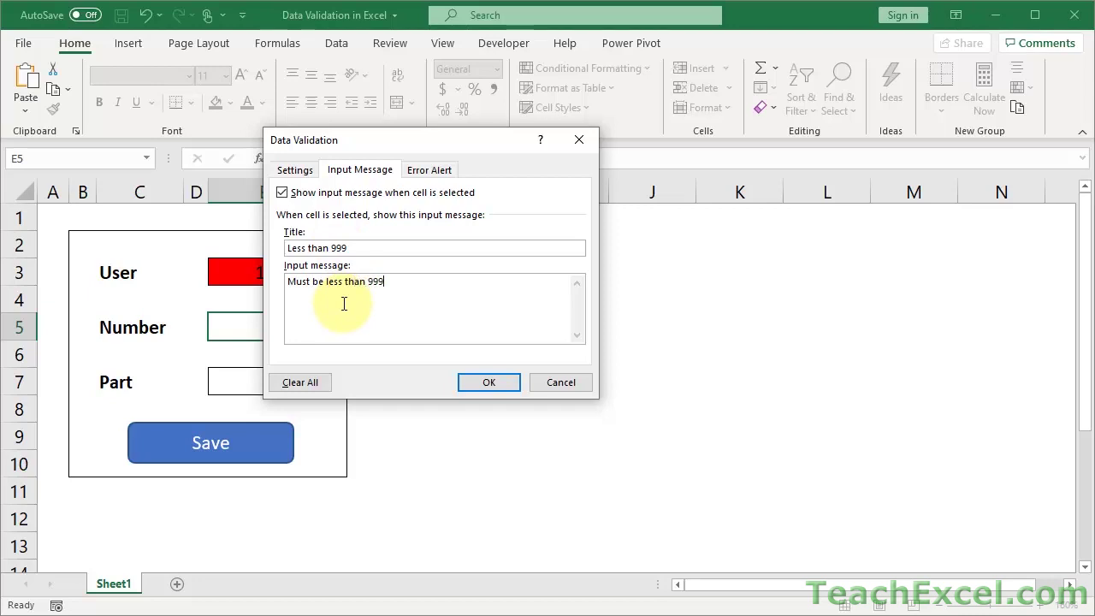
Step: Add a Stop error alert titled "Less than 999" with the message "It must be less than 999." and apply the validation
click(437, 177)
click(441, 248)
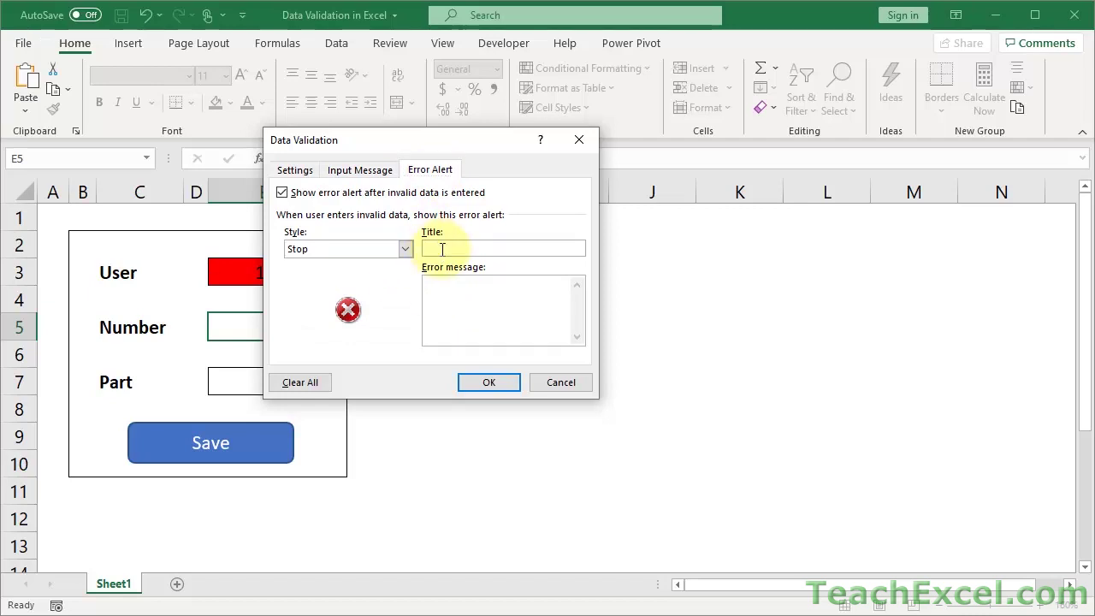
text(Less than 999)
click(466, 305)
text(L)
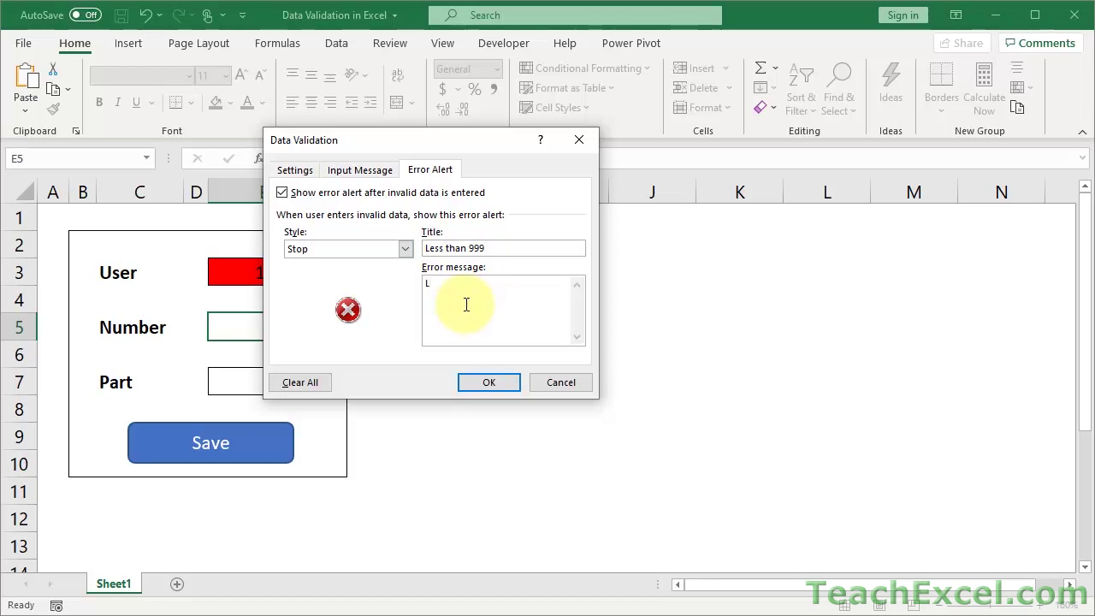
text(It must be less than 999)
click(496, 379)
Step: Test the Number validation by entering 123, try extending it to 1233, and cancel the rejected change
text(123)
key(Return)
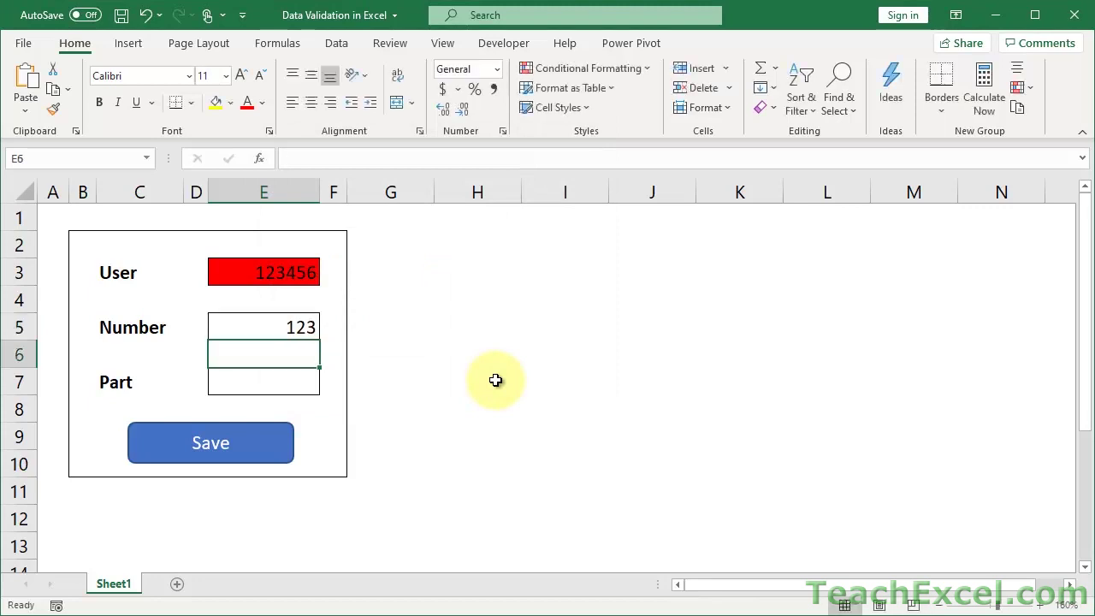
double_click(306, 325)
text(3)
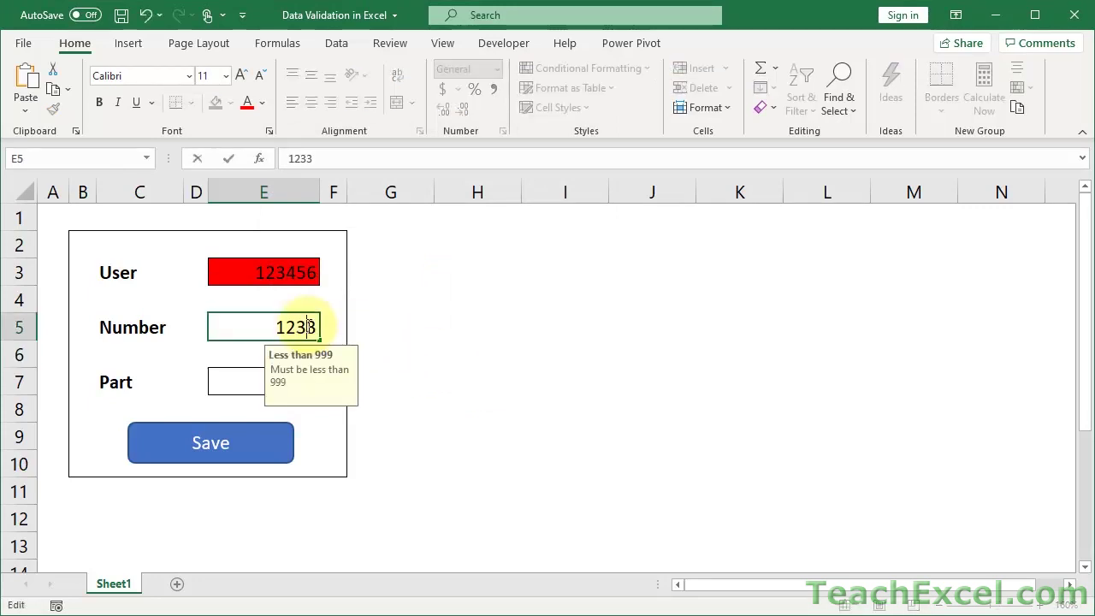
key(Return)
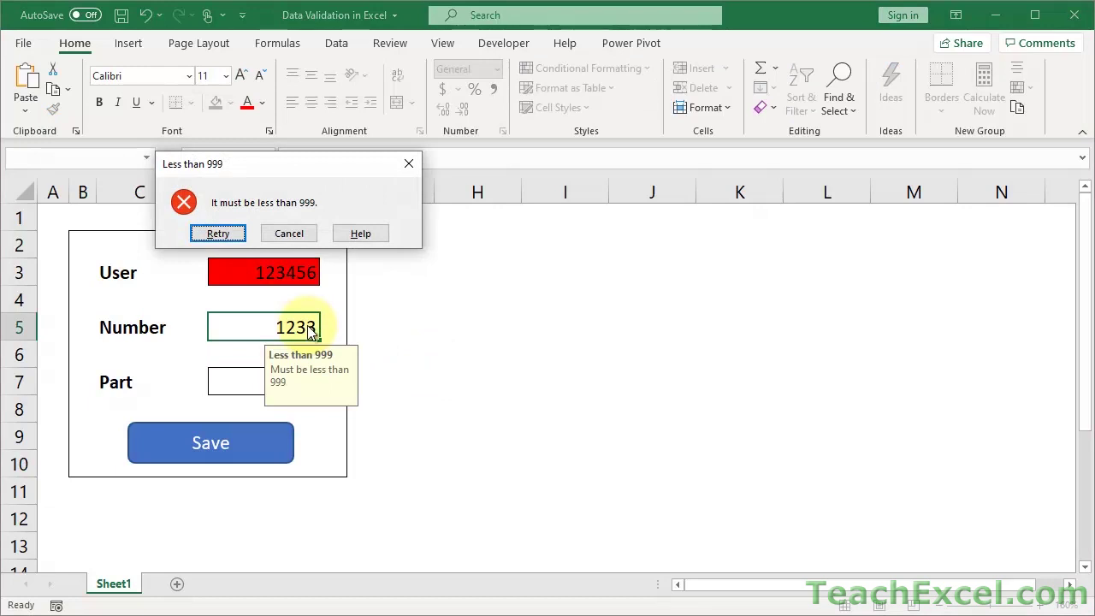
click(288, 234)
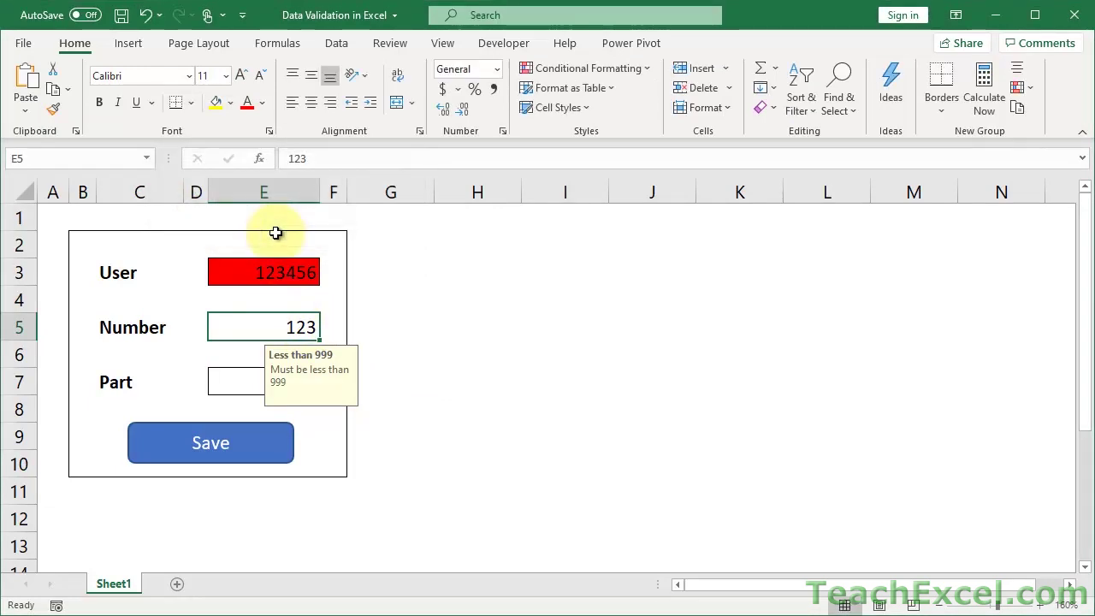
click(243, 388)
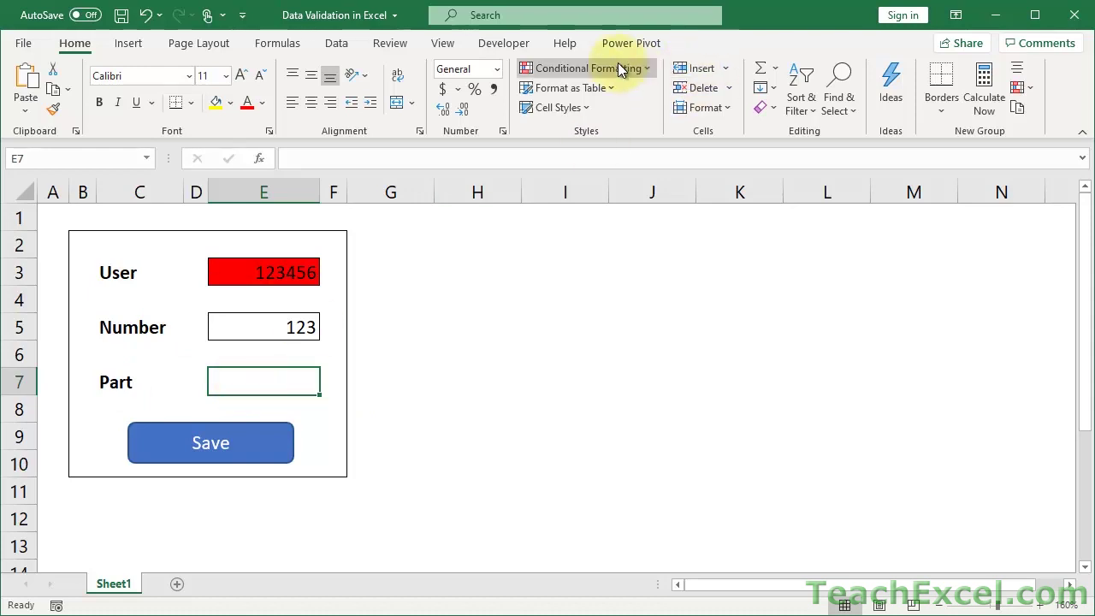
click(386, 274)
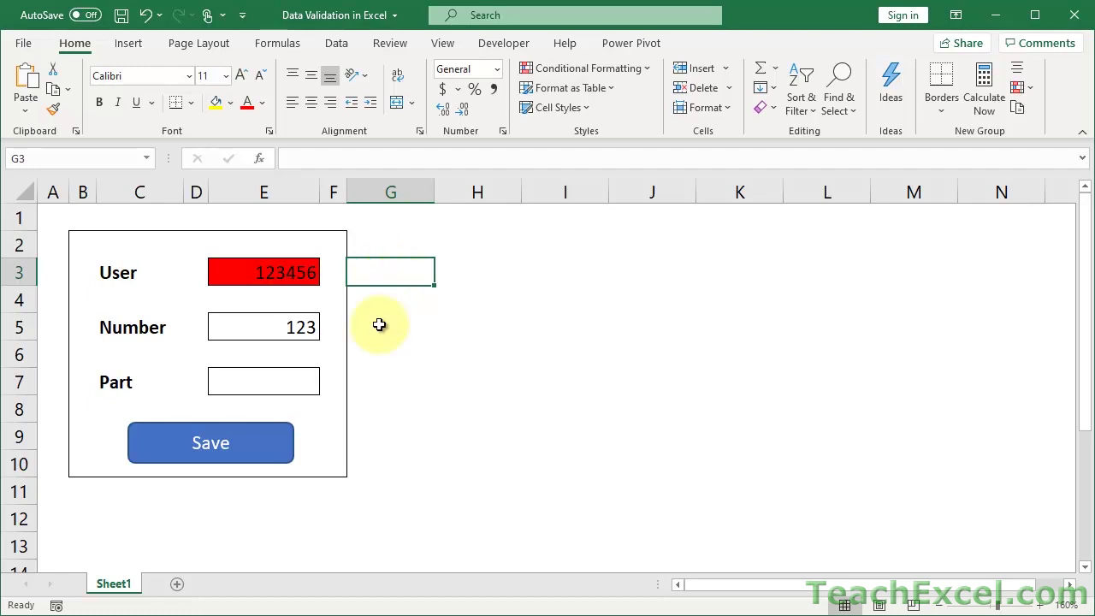
click(373, 383)
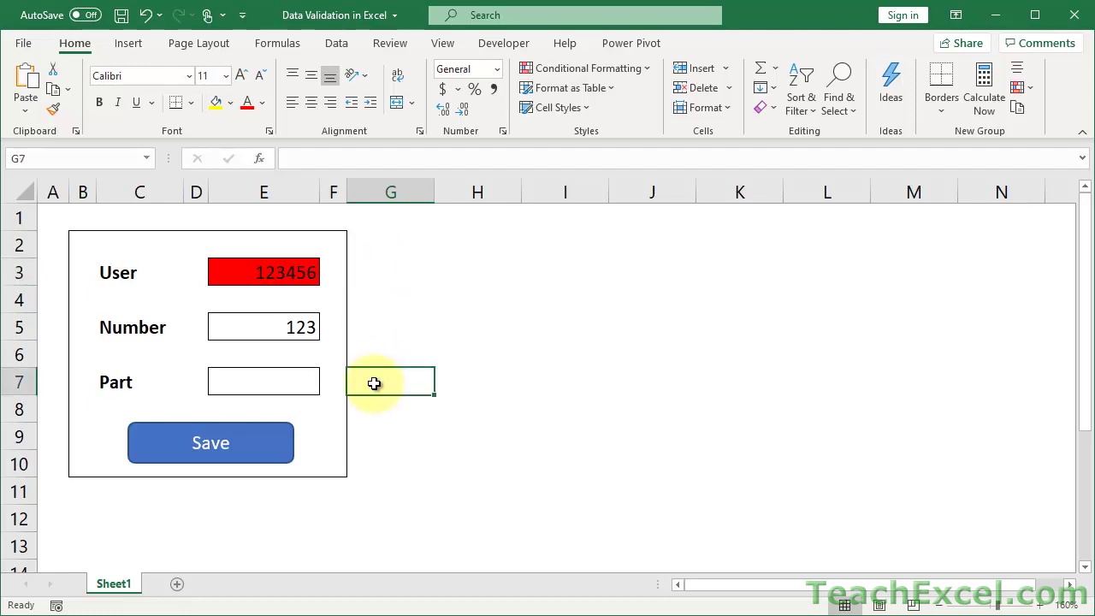
Step: Enter asc-1 in the Part cell E7 as a sample part code
click(287, 379)
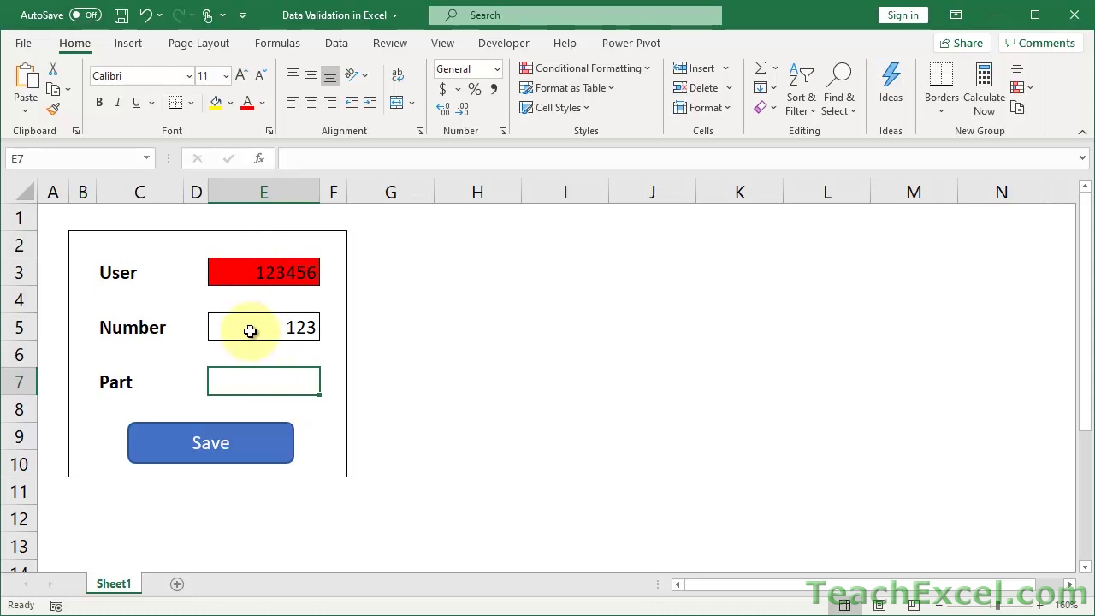
text(a)
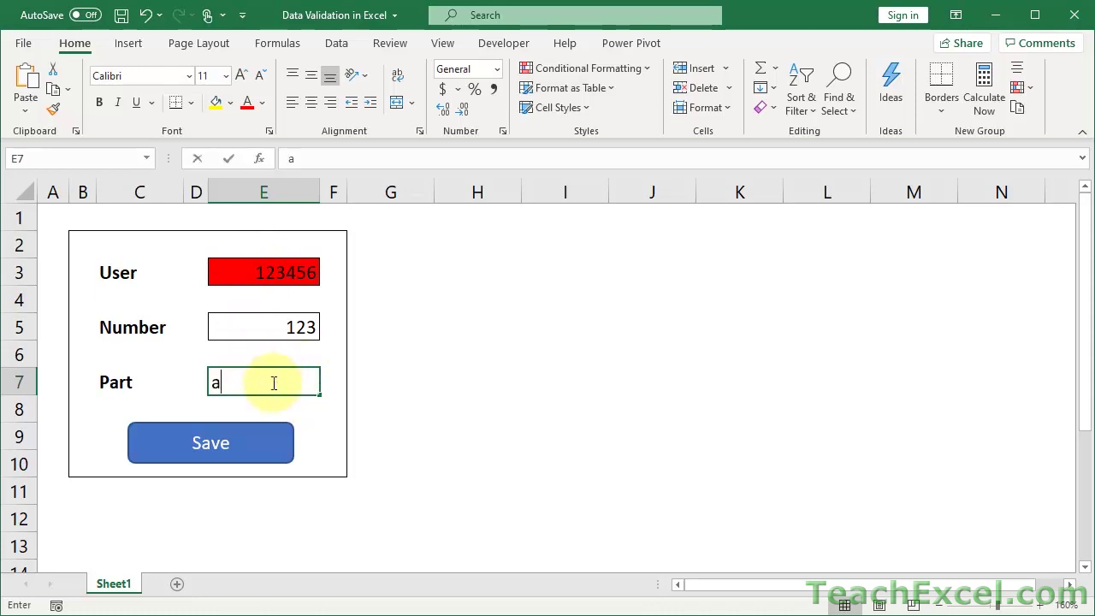
text(sc-1)
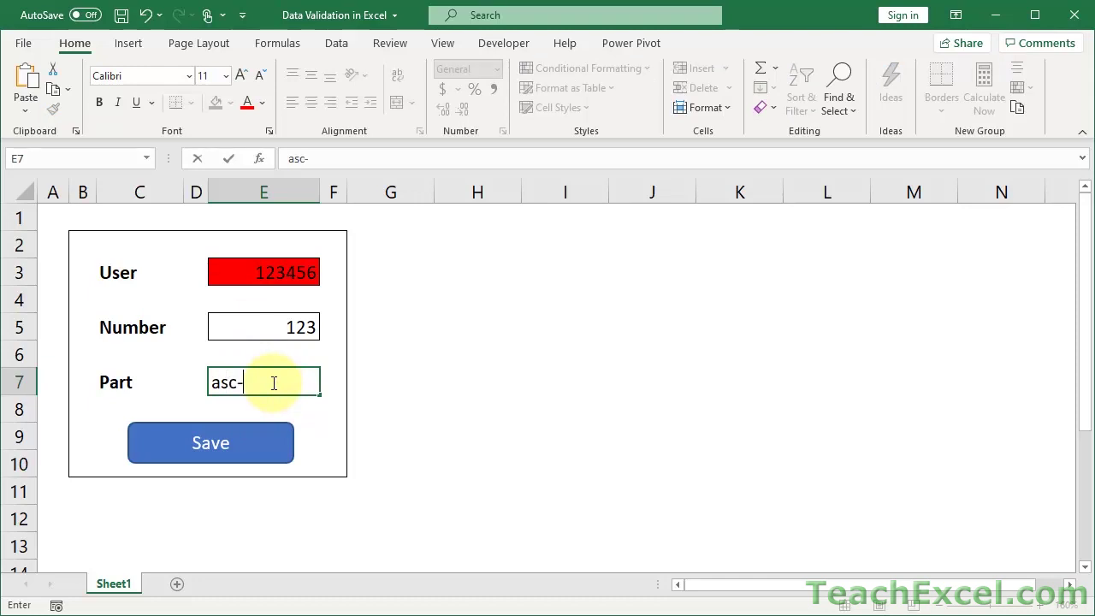
key(Tab)
Step: Enter the formula =MID(E7,4,1) in G7 to extract the fourth character of the Part code
key(Tab)
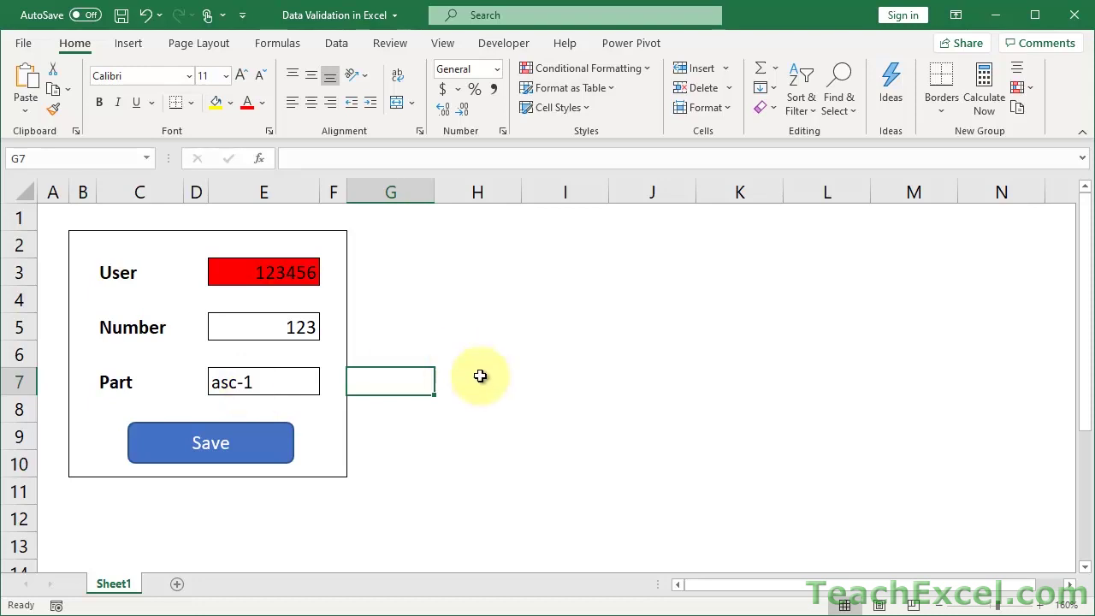
text(=)
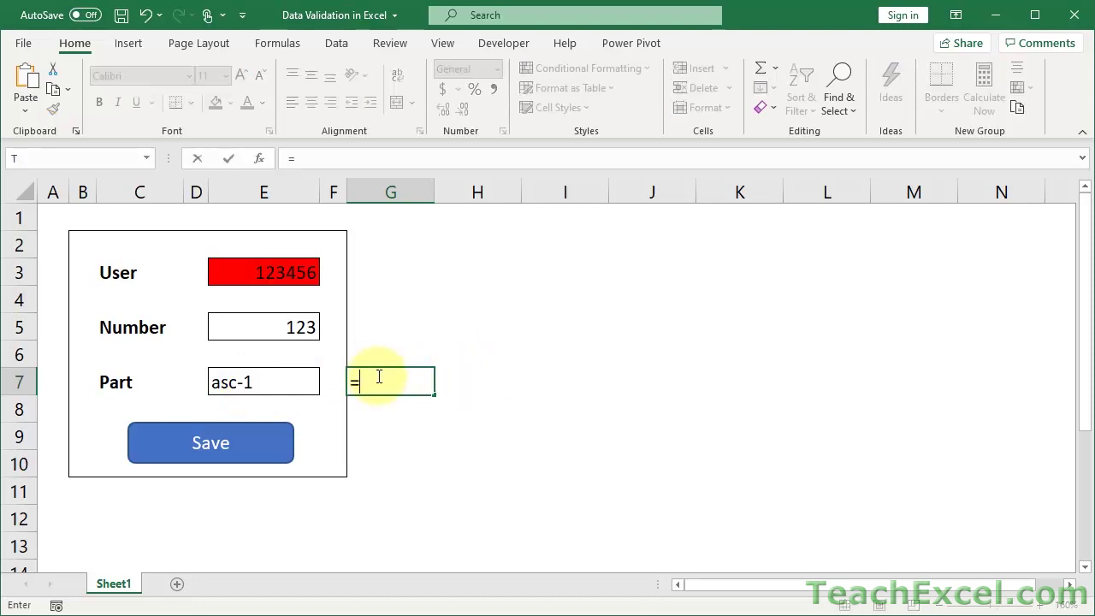
text(mid)
key(Tab)
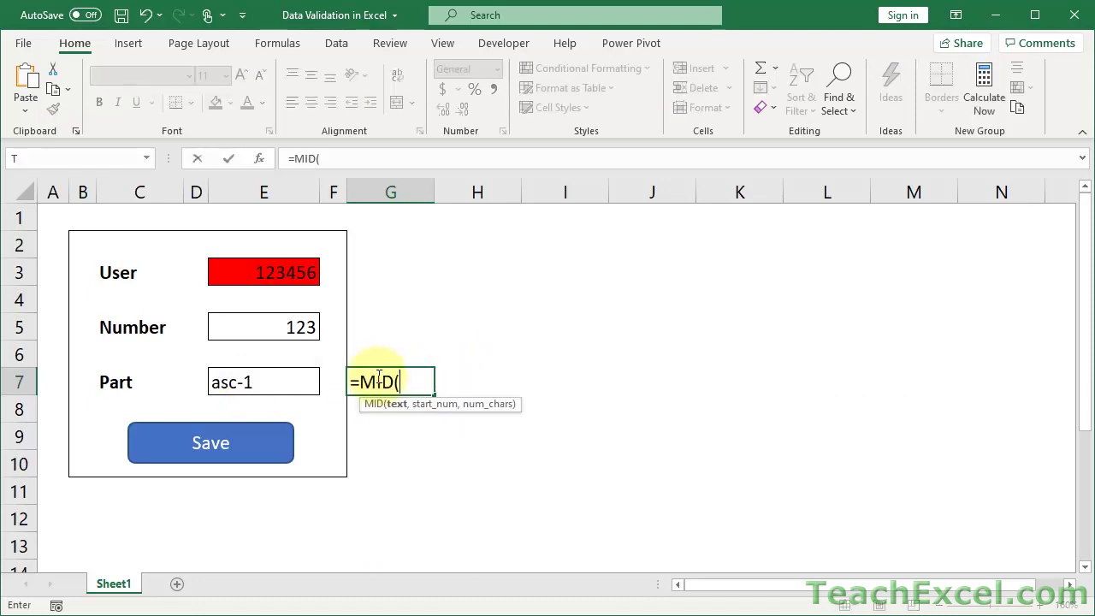
click(280, 382)
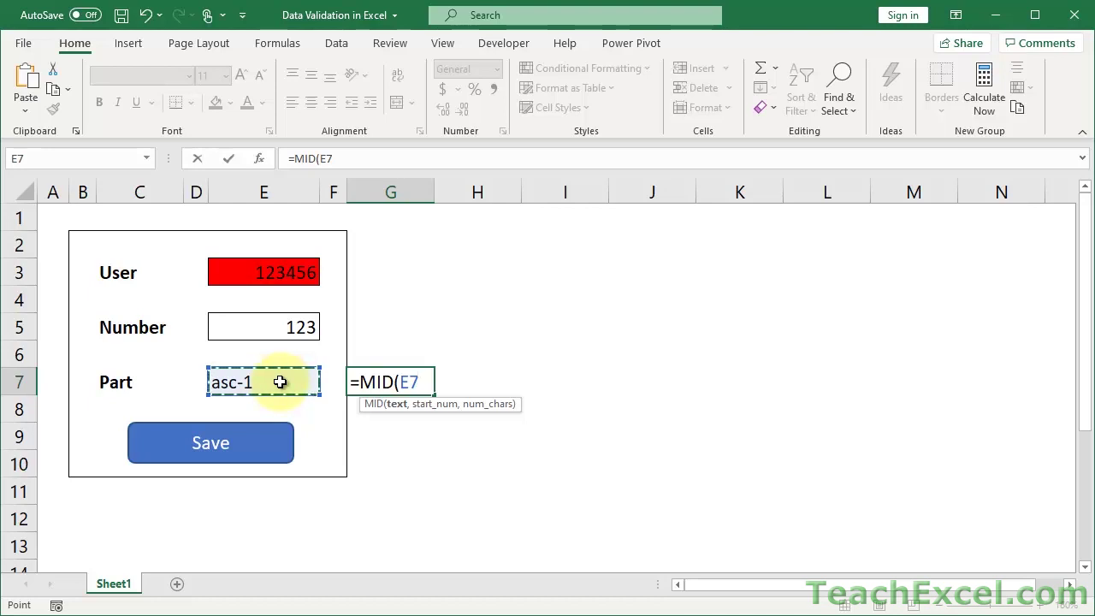
text(,)
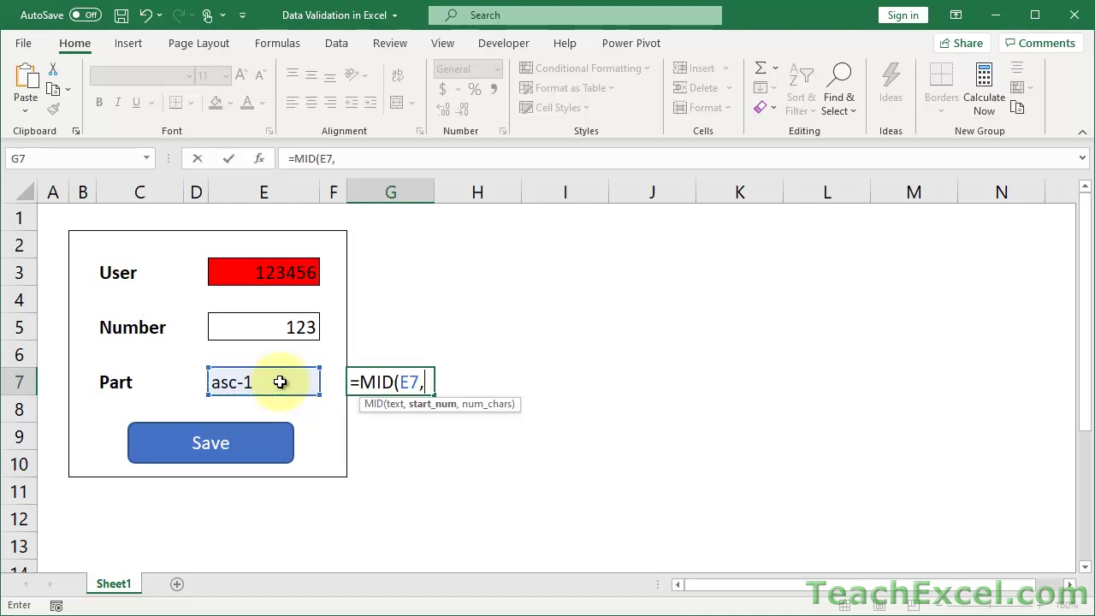
text(4,1)
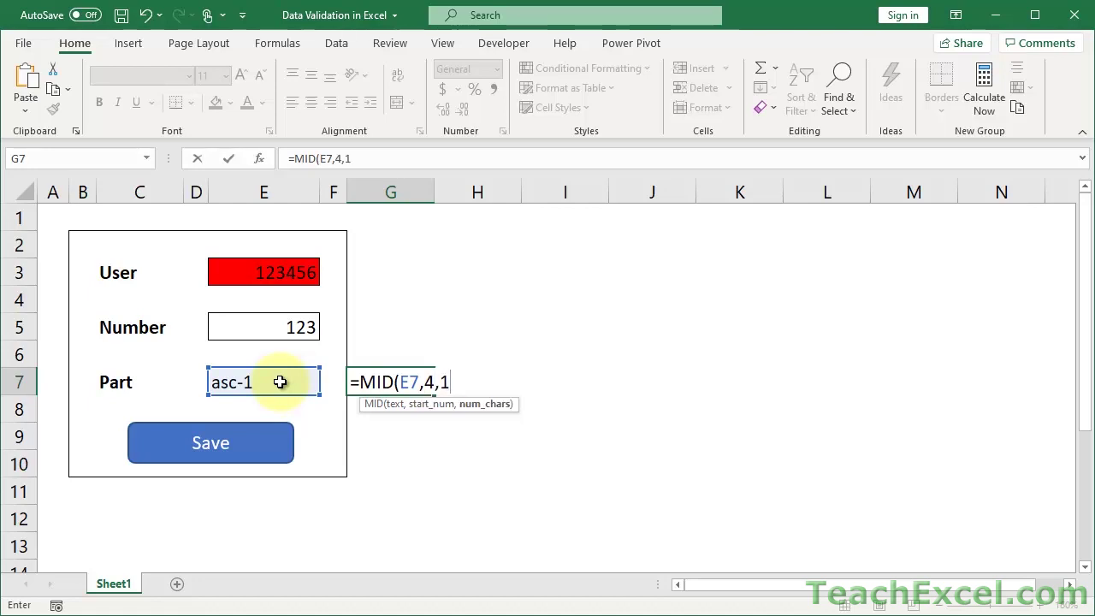
text())
key(Return)
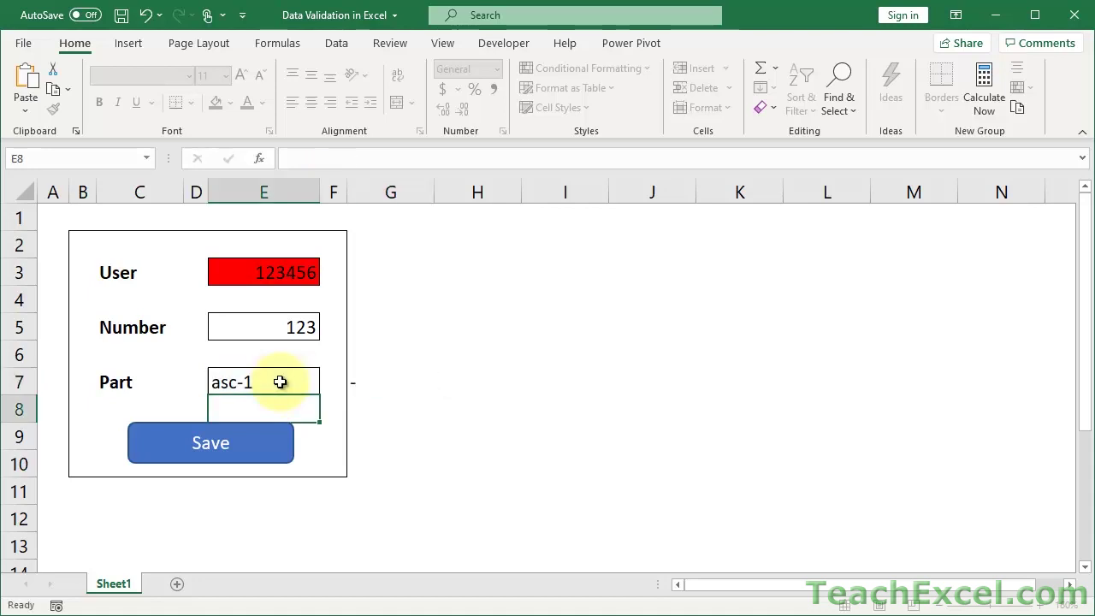
Step: Extend the G7 formula to =MID(E7,4,1)="-" so it tests whether the fourth character is a hyphen
click(376, 380)
double_click(376, 379)
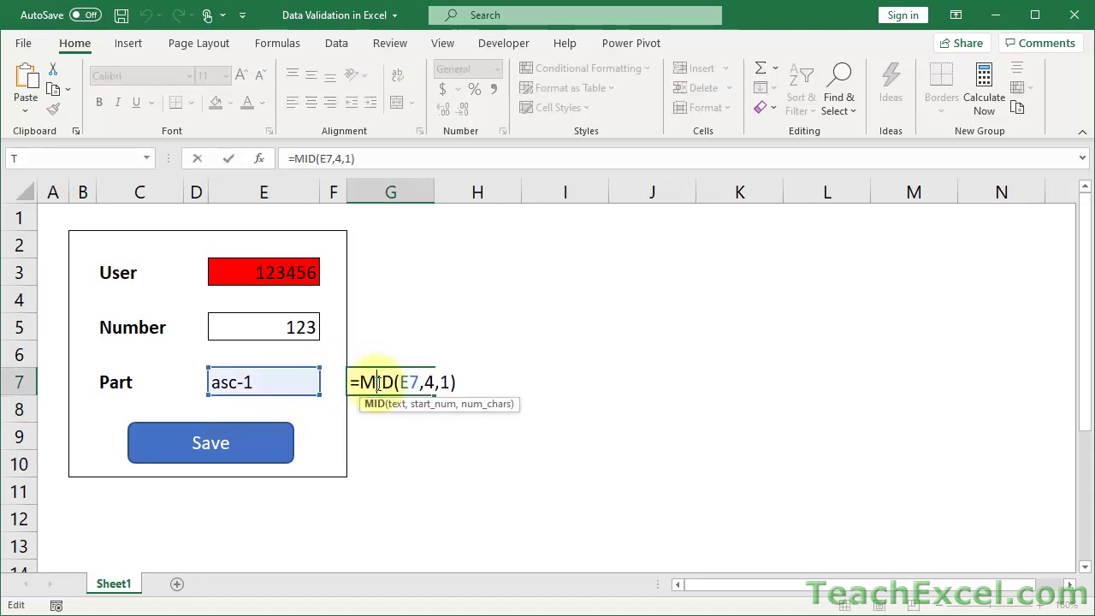
click(461, 389)
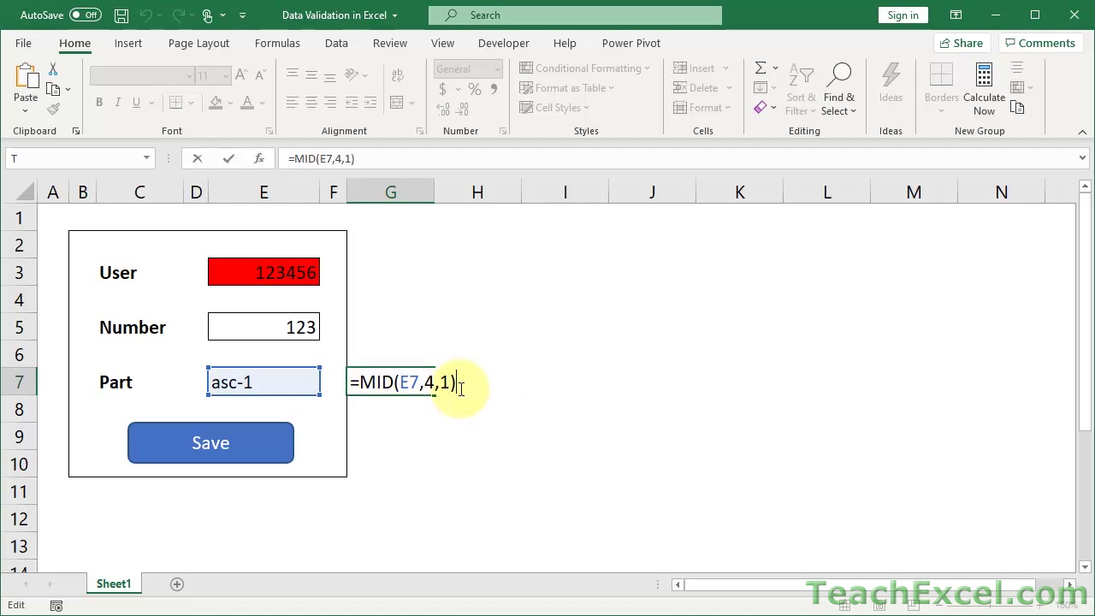
text(=)
text("-)
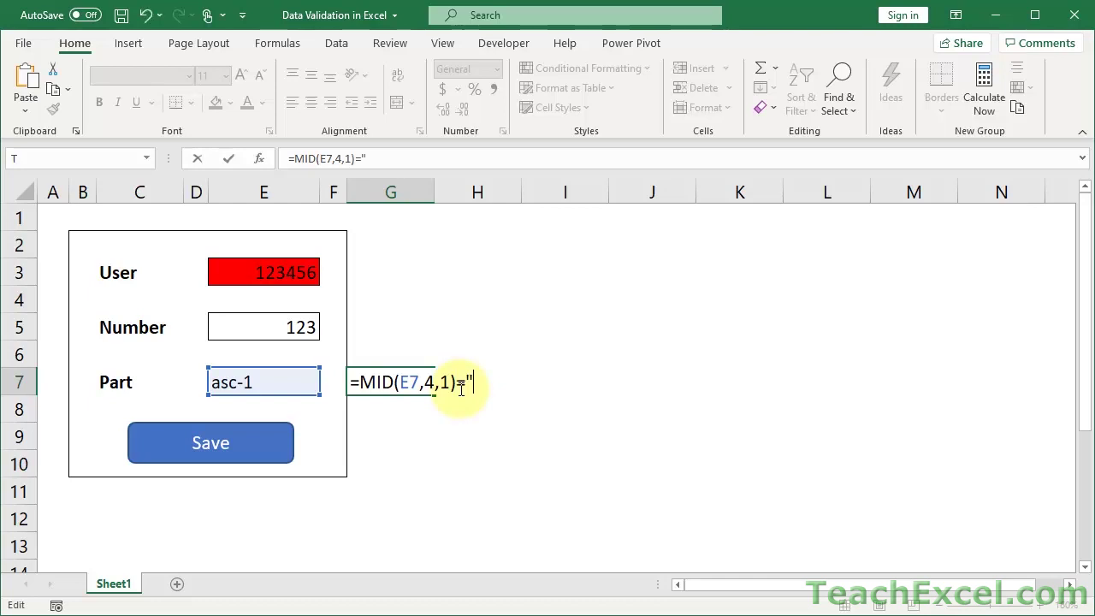
text(")
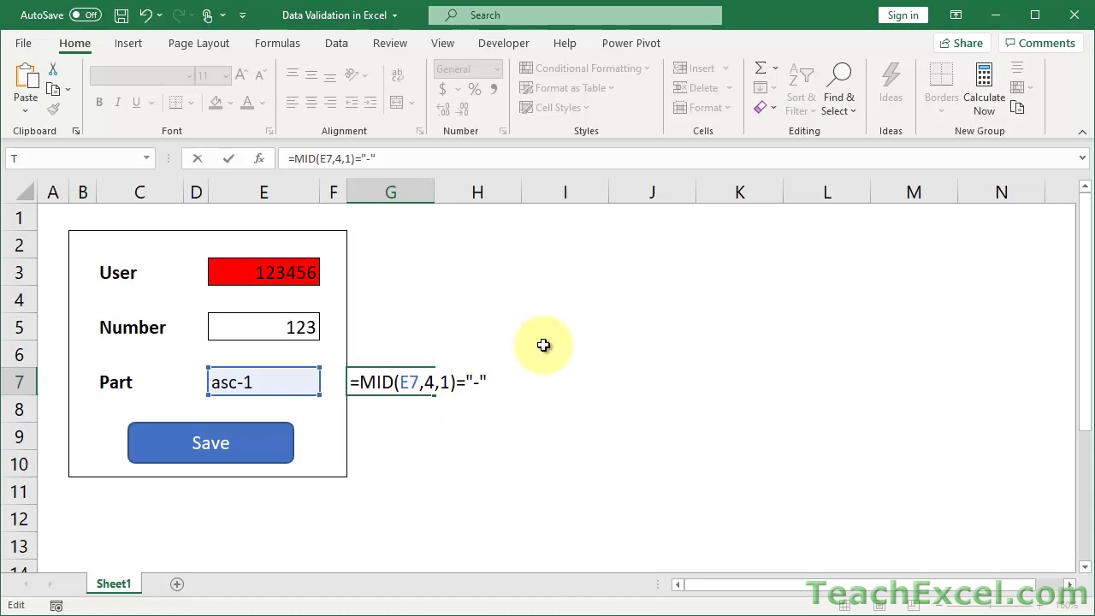
drag(456, 382, 467, 381)
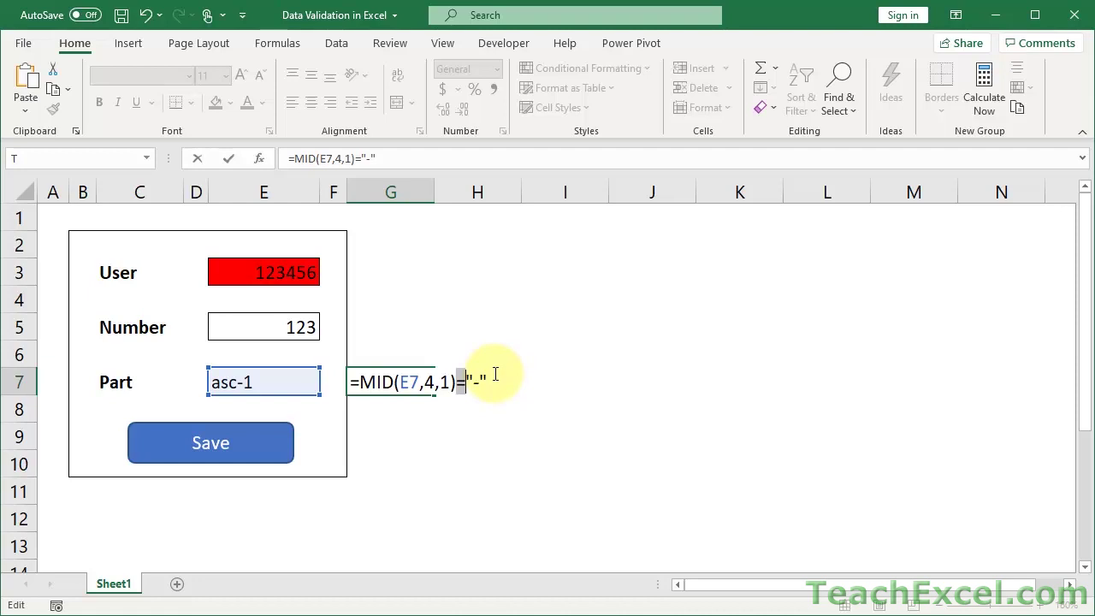
key(ctrl+Return)
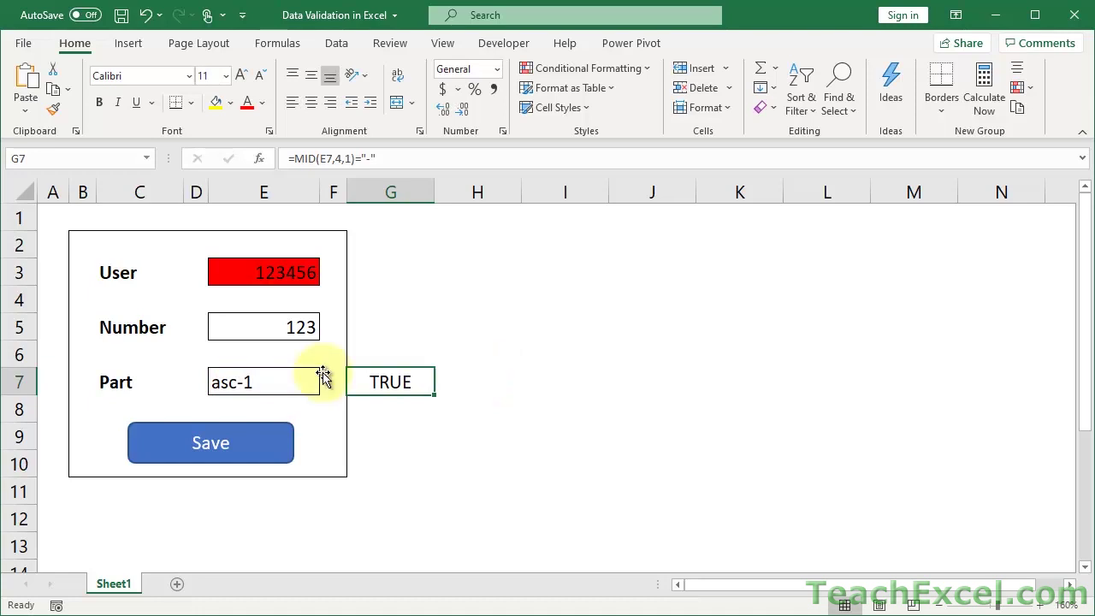
double_click(237, 382)
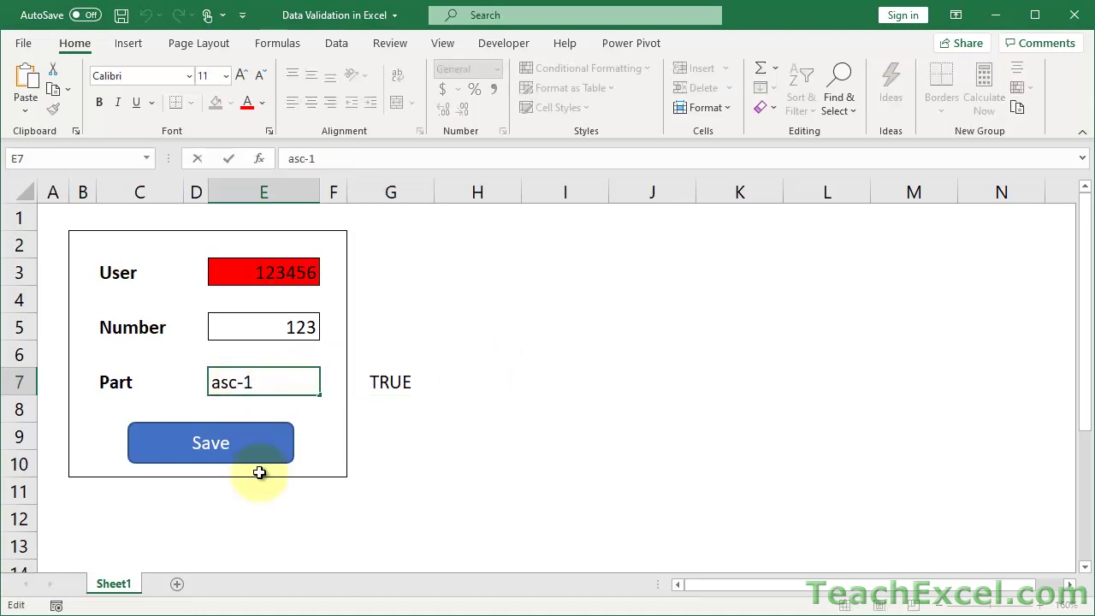
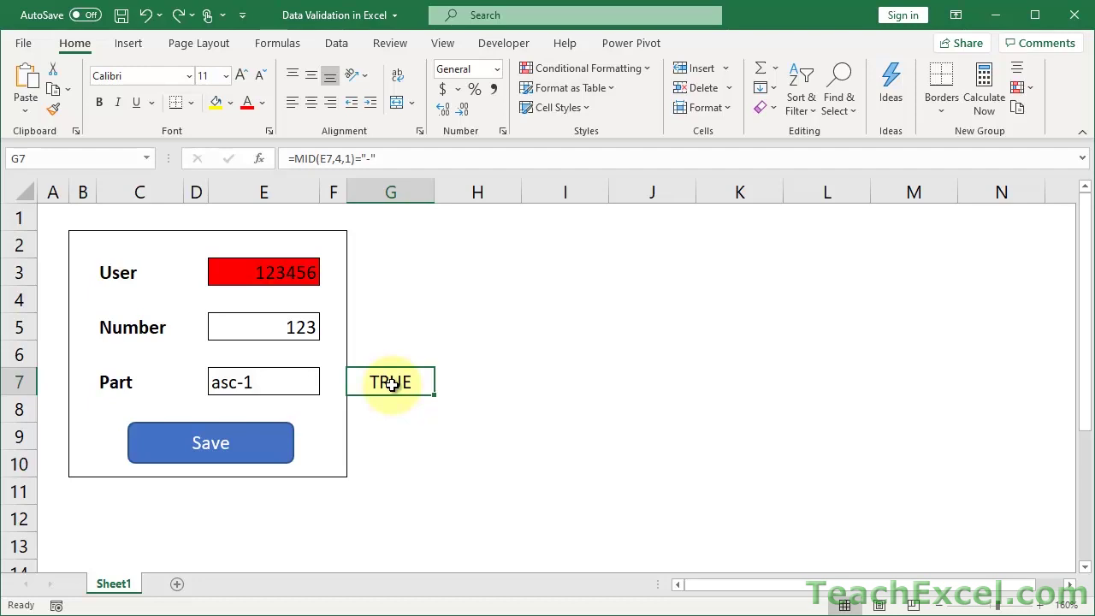
Step: Enter the formula =LEN(E7) in H7 to count the characters in the Part code
click(449, 383)
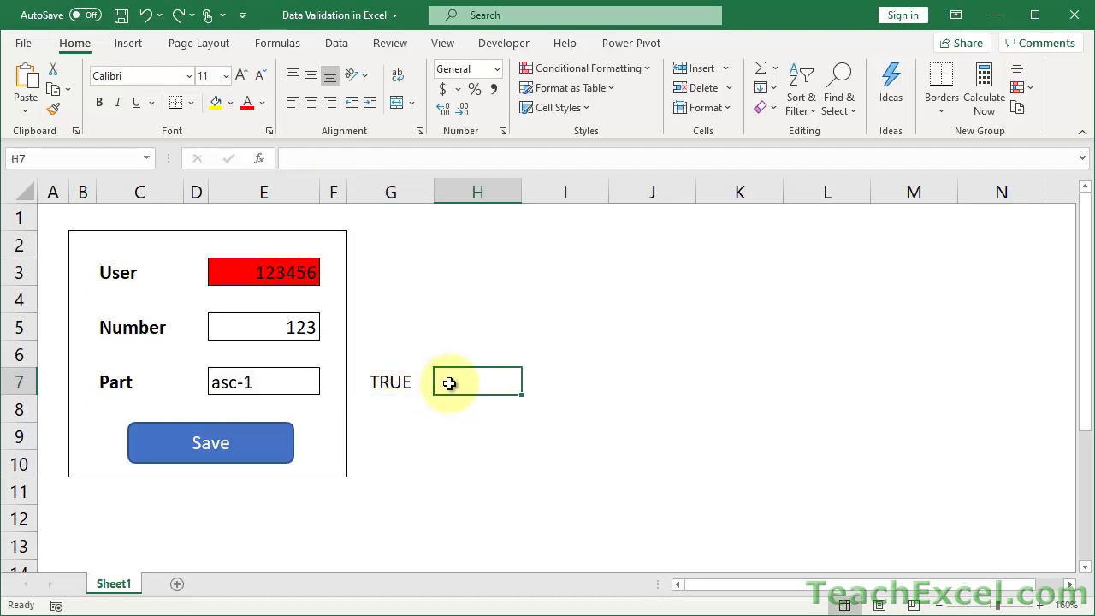
text(=len)
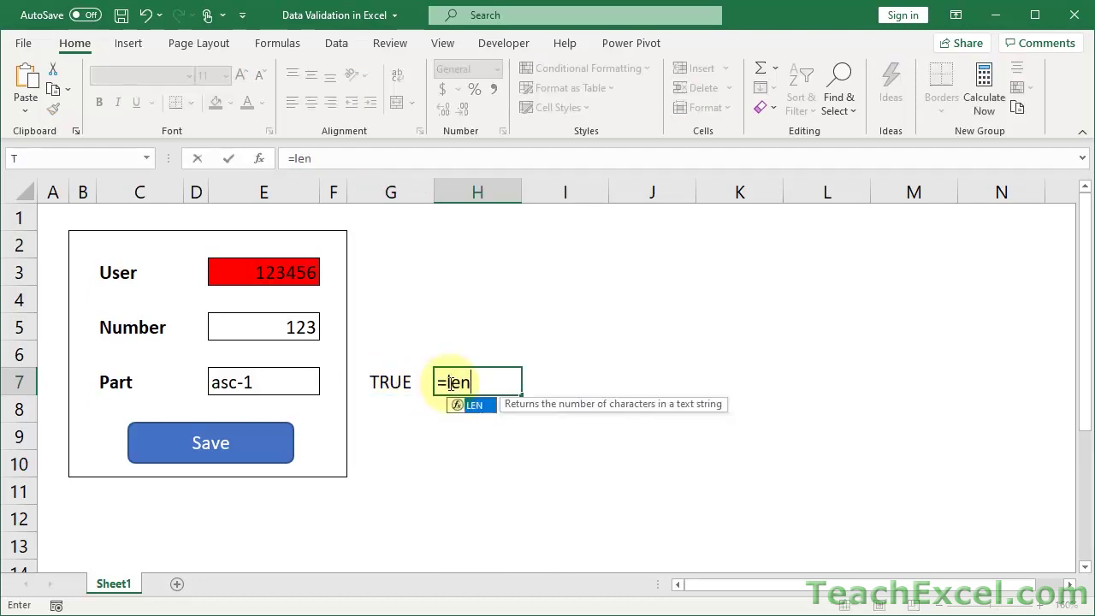
key(Tab)
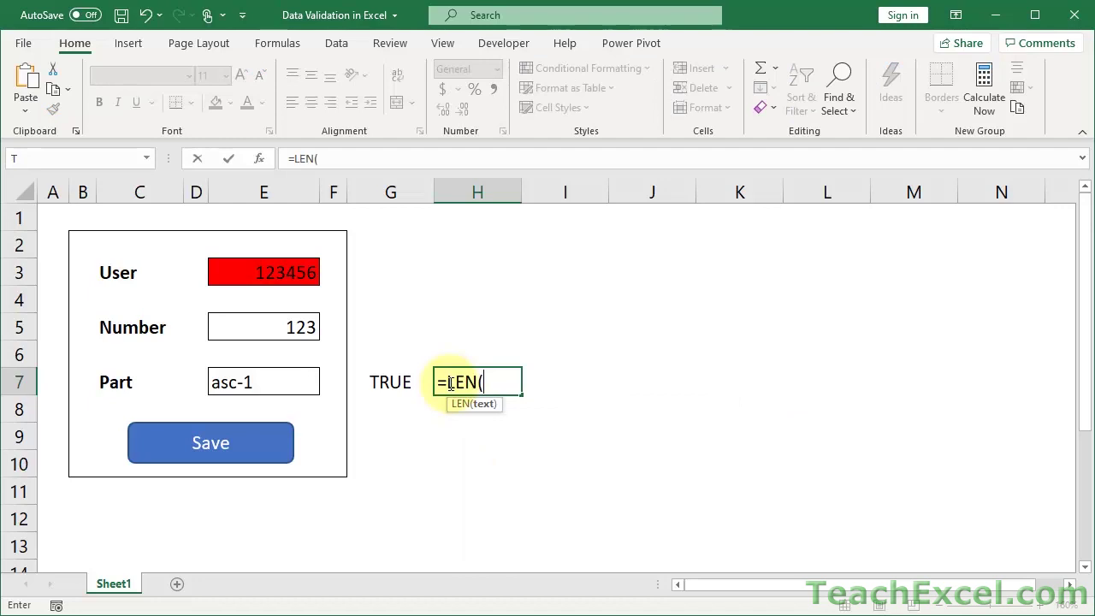
click(285, 381)
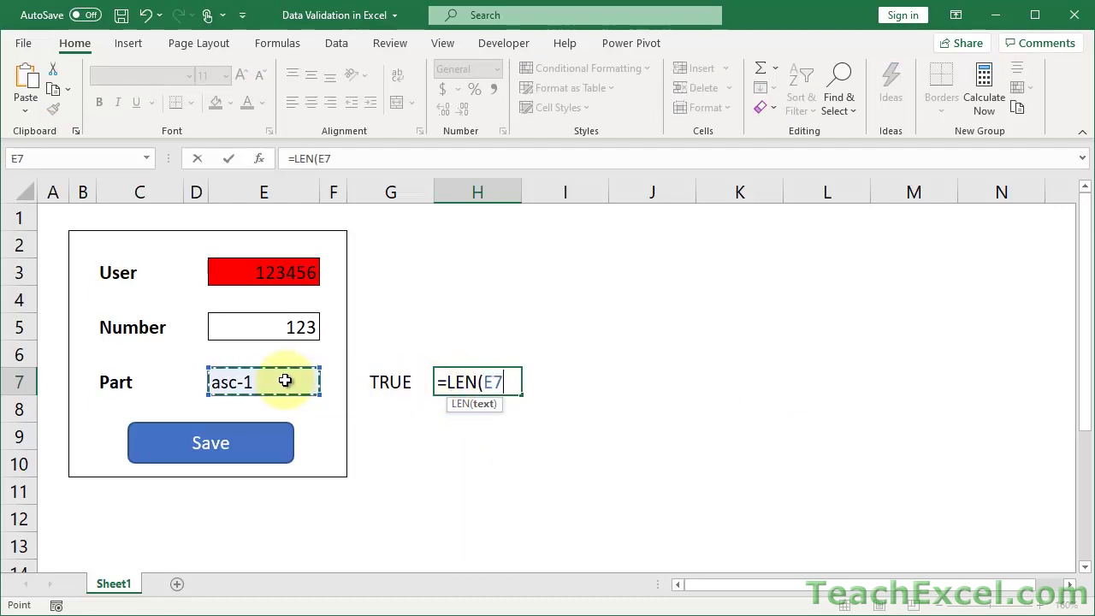
text())
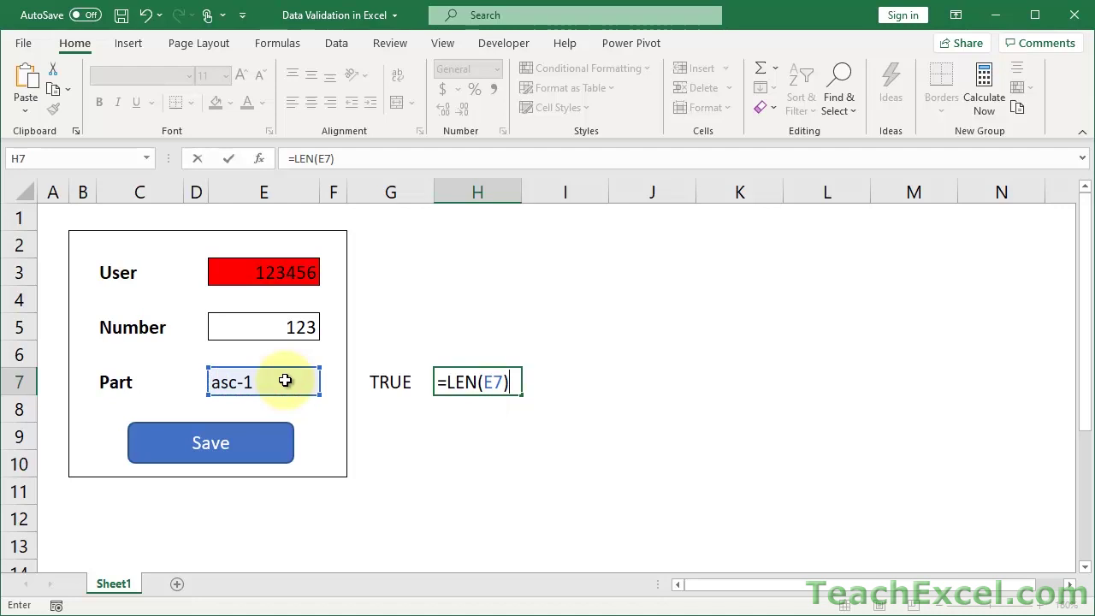
key(ctrl+Return)
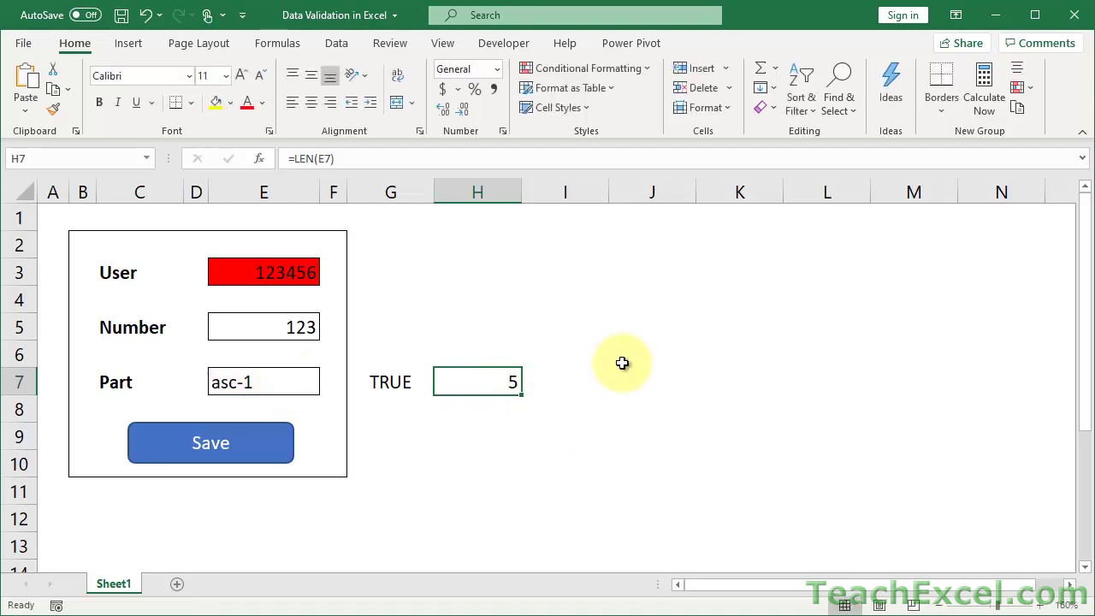
Step: Change the H7 formula to =LEN(E7)=5 so it tests for exactly five characters
double_click(502, 376)
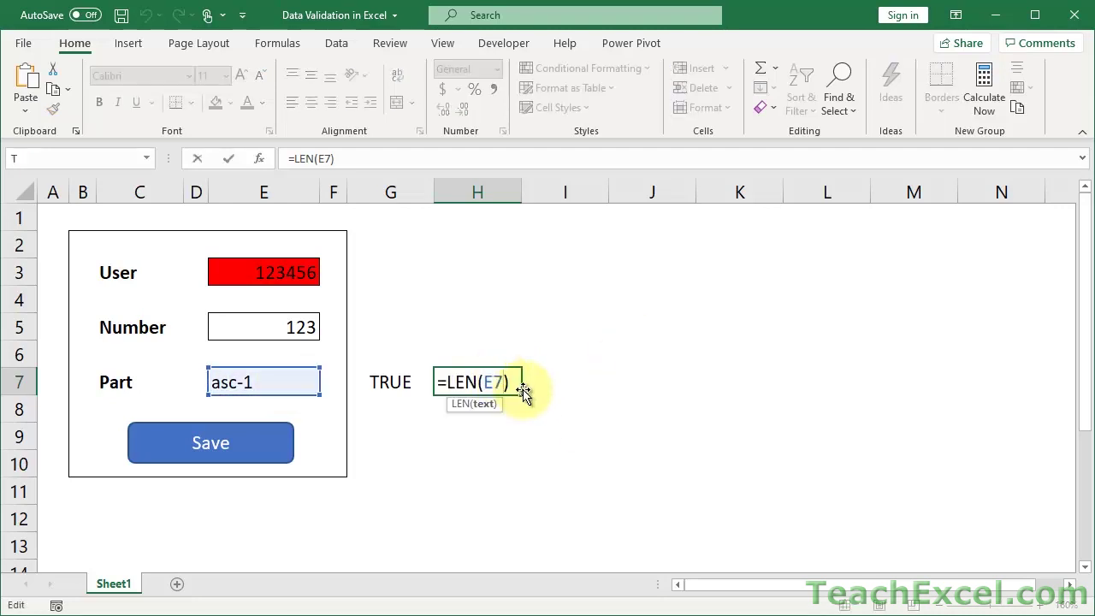
click(512, 385)
text(>)
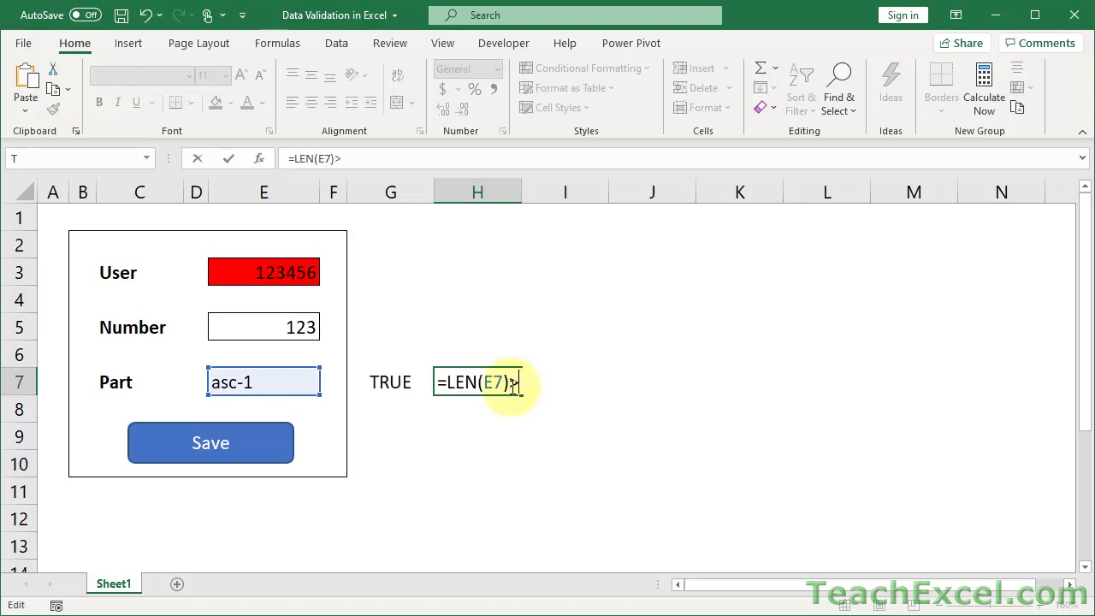
text(4)
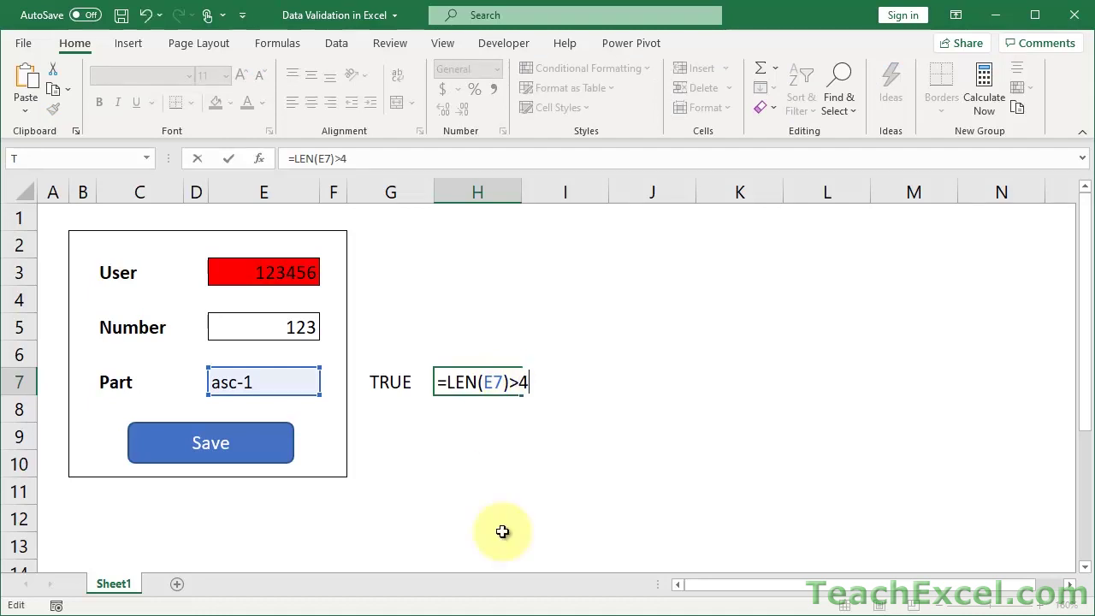
key(BackSpace)
key(BackSpace)
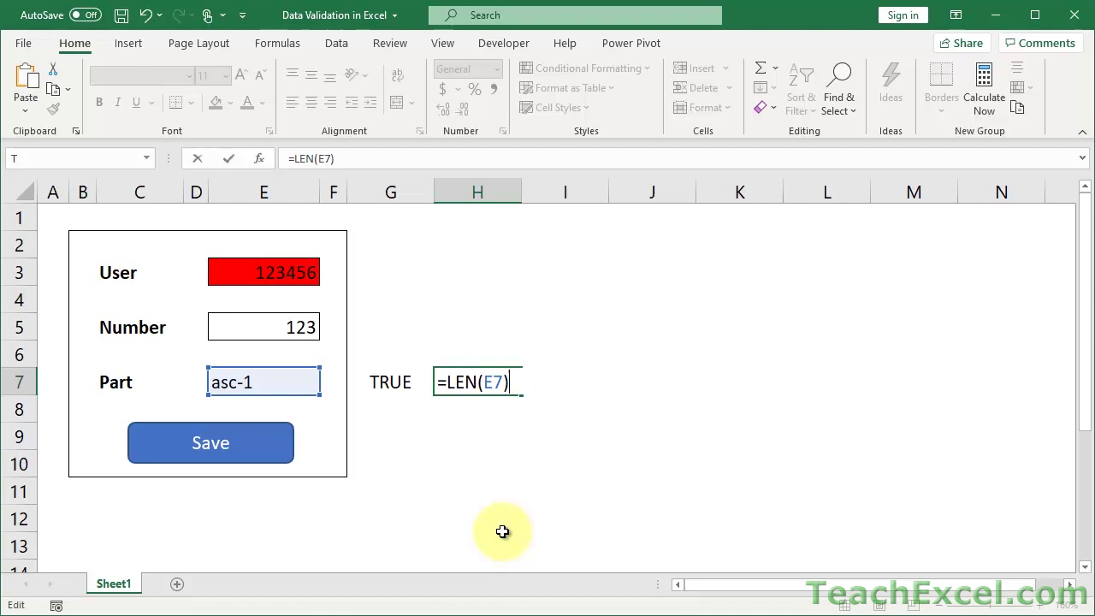
text(=5)
key(Return)
click(456, 385)
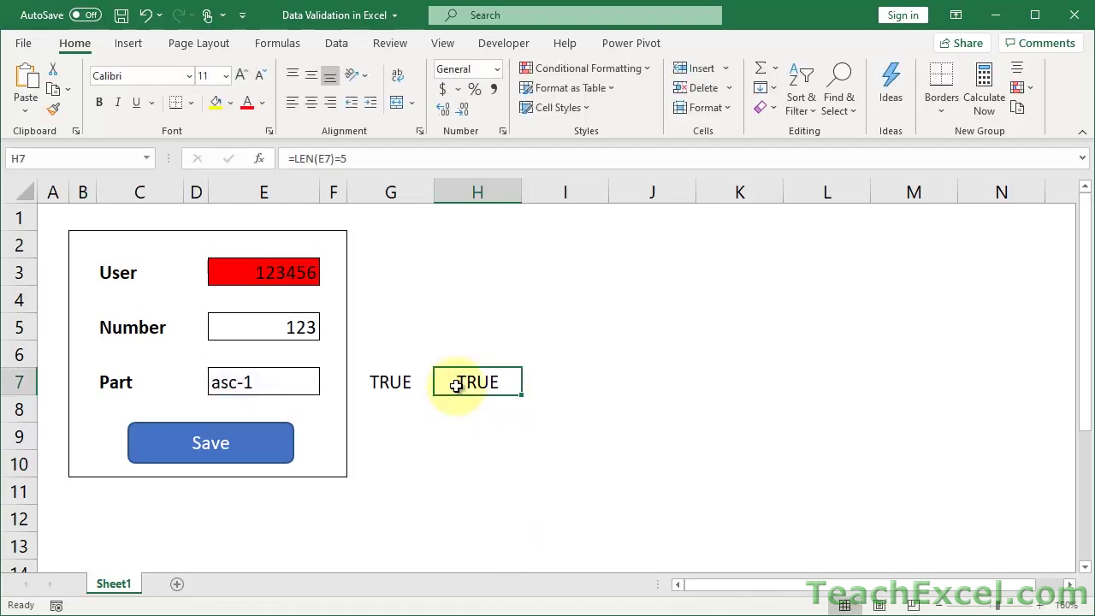
Step: Test the two check formulas by changing the Part entry to asc- and then to asc-a
double_click(302, 378)
key(BackSpace)
key(Return)
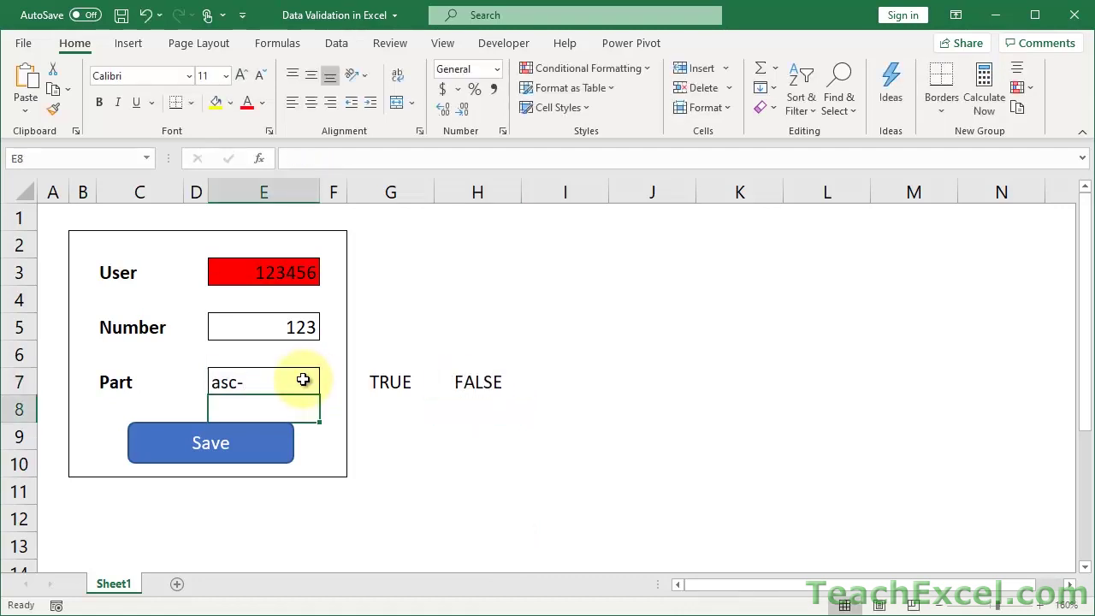
click(303, 379)
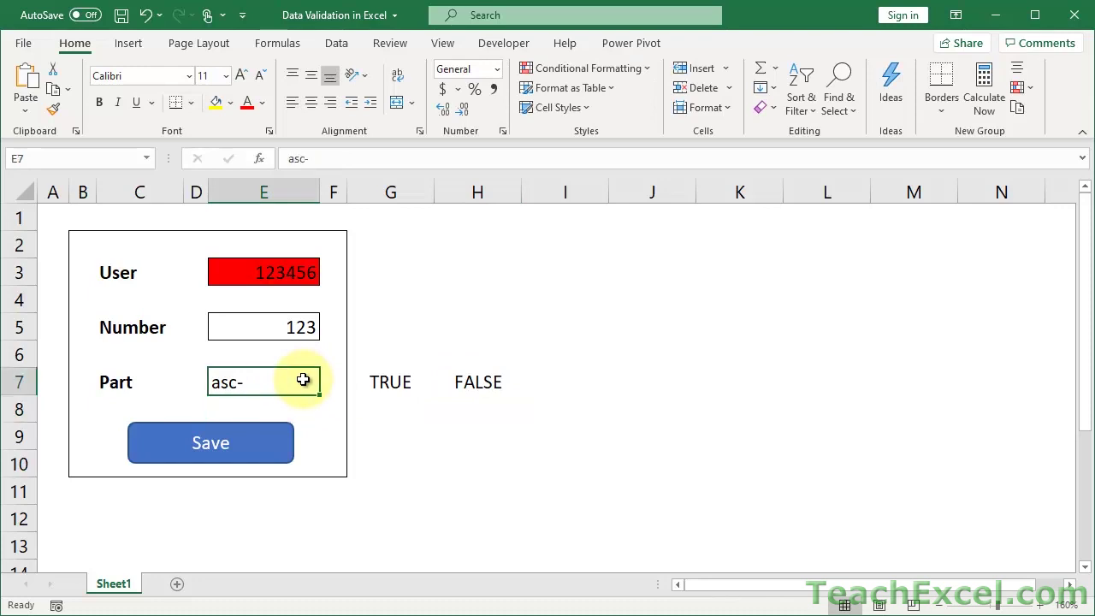
double_click(303, 379)
text(a)
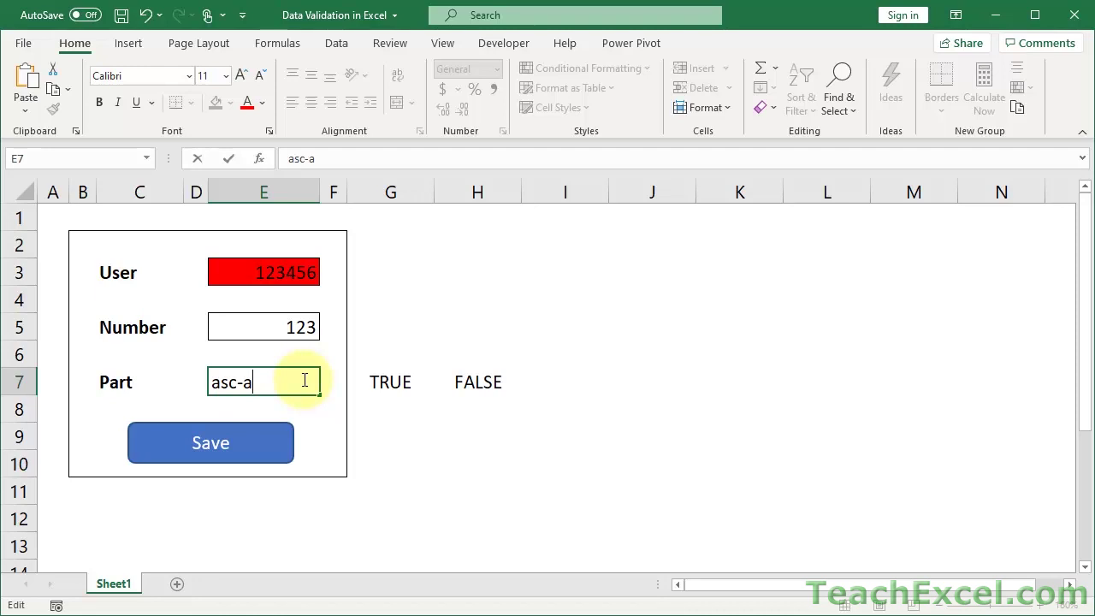
key(Return)
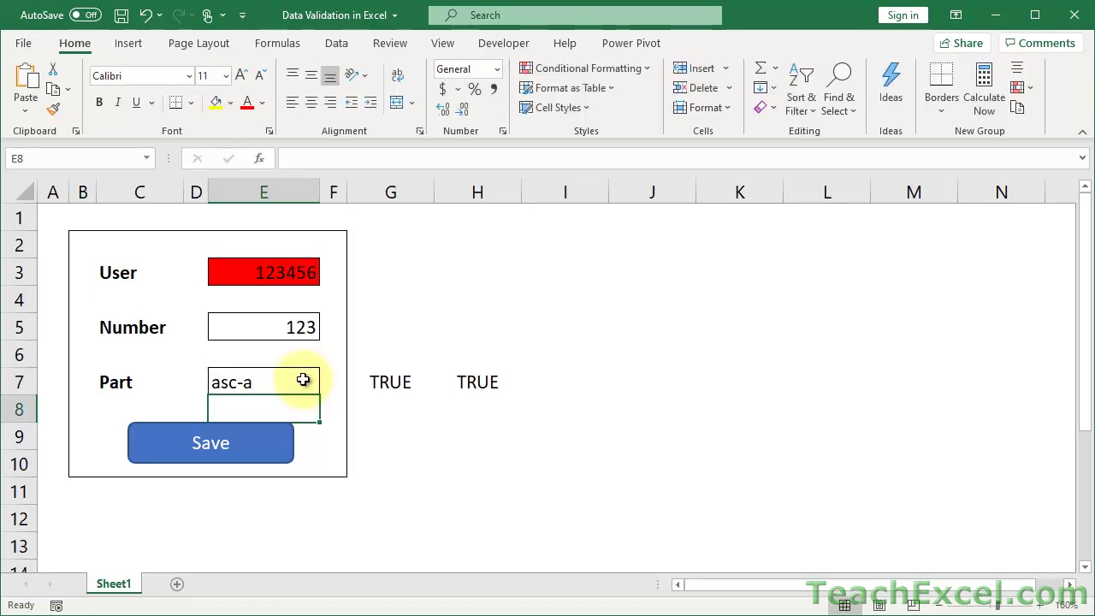
Step: Set the Part entry in E7 back to asc-1
click(303, 380)
double_click(273, 390)
key(BackSpace)
text(1)
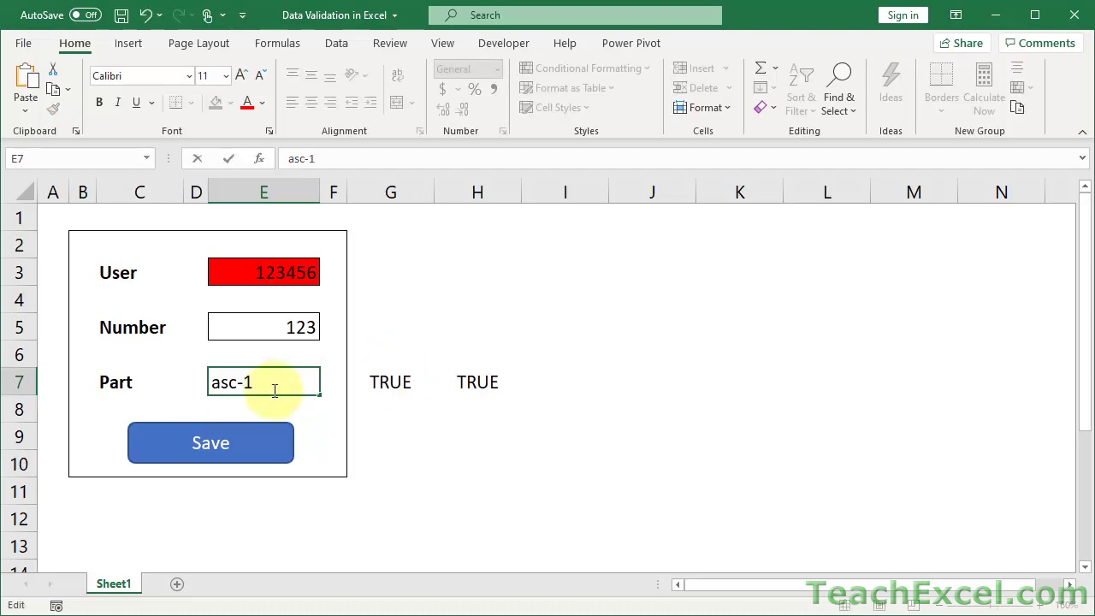
key(Tab)
Step: Enter the formula =AND(MID(E7,4,1)="-") in I7, reusing the hyphen test copied from G7
click(385, 382)
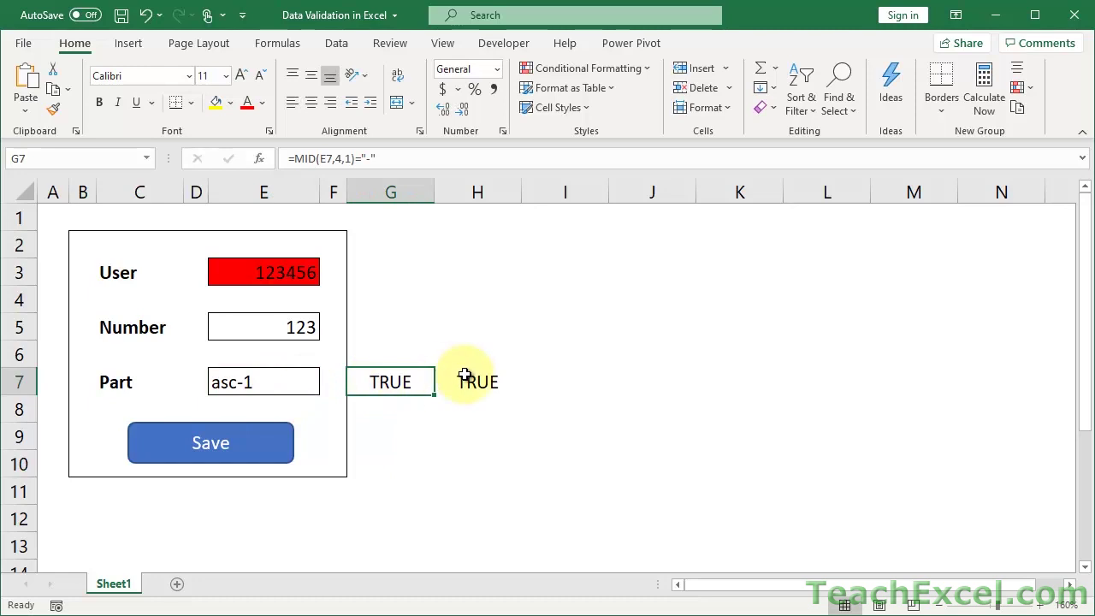
click(477, 378)
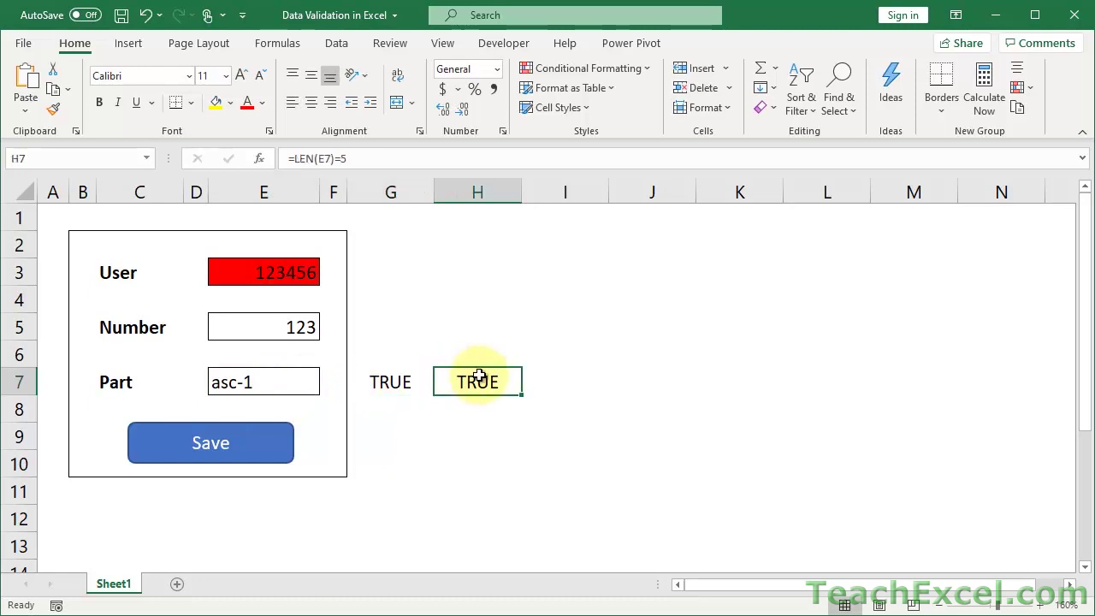
click(540, 383)
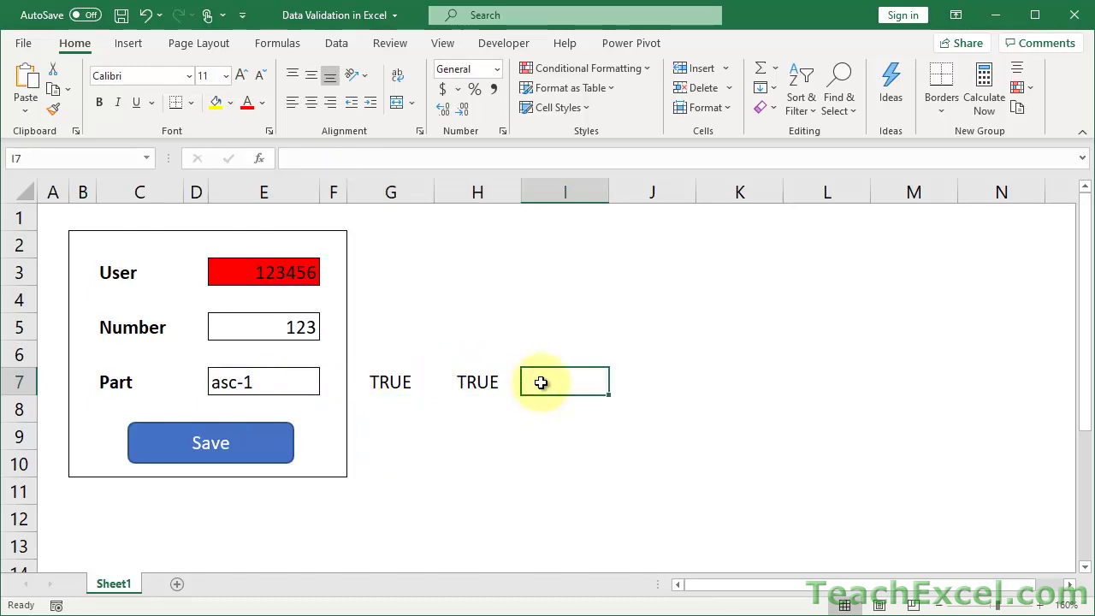
double_click(384, 379)
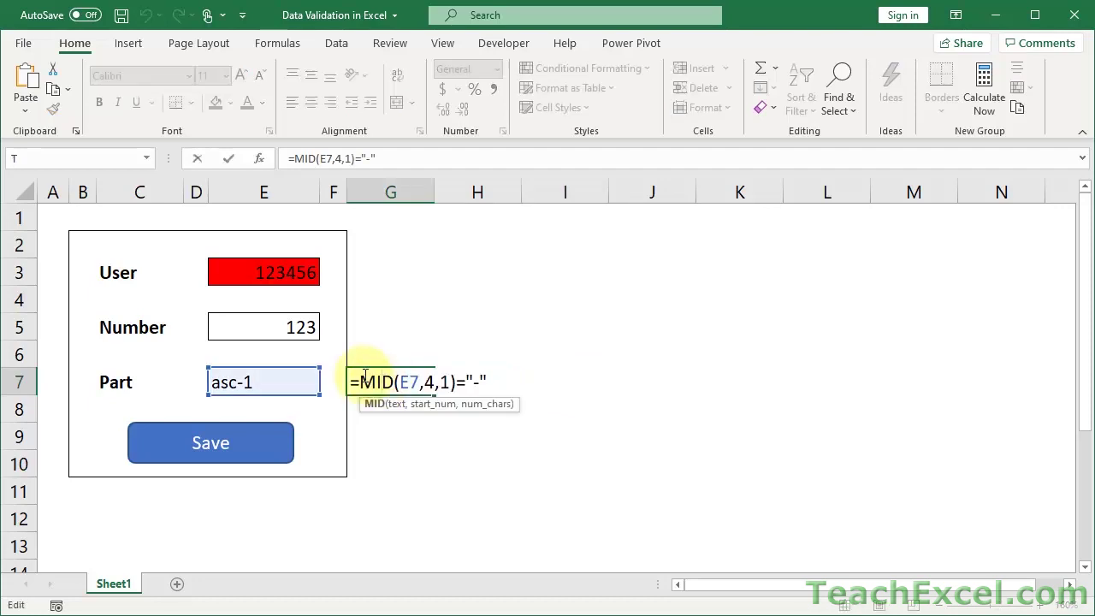
drag(363, 377, 498, 381)
key(ctrl+c)
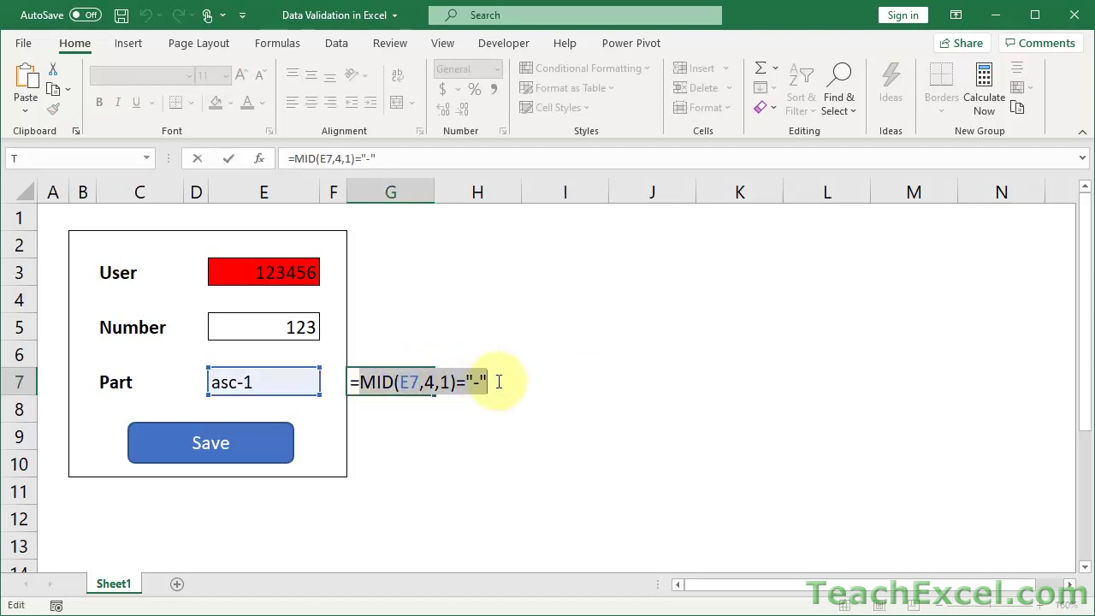
key(Escape)
click(520, 382)
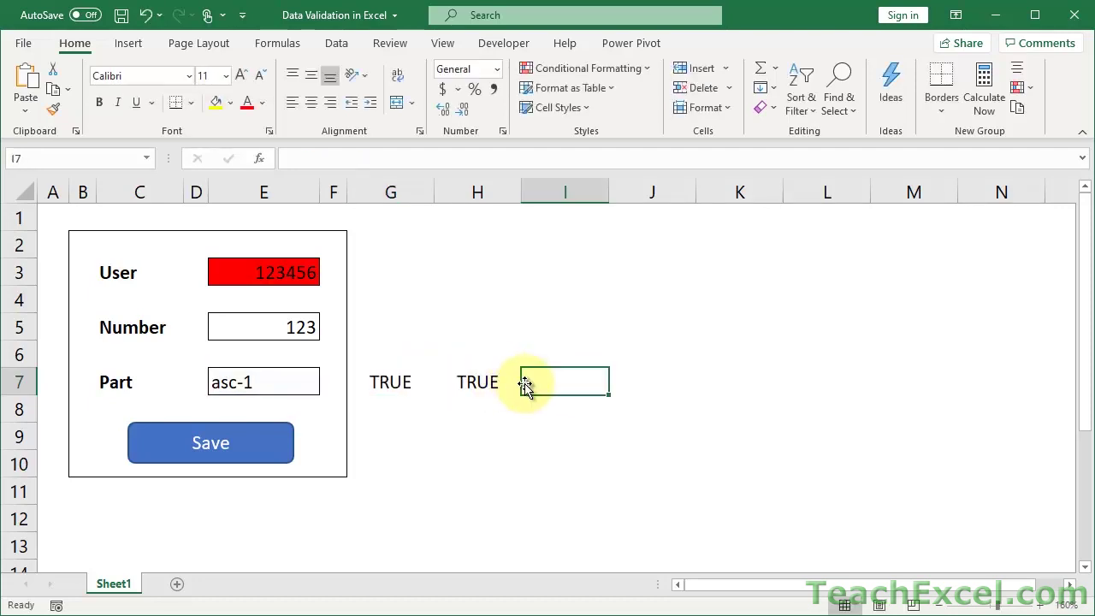
text(=and)
key(Tab)
key(ctrl+v)
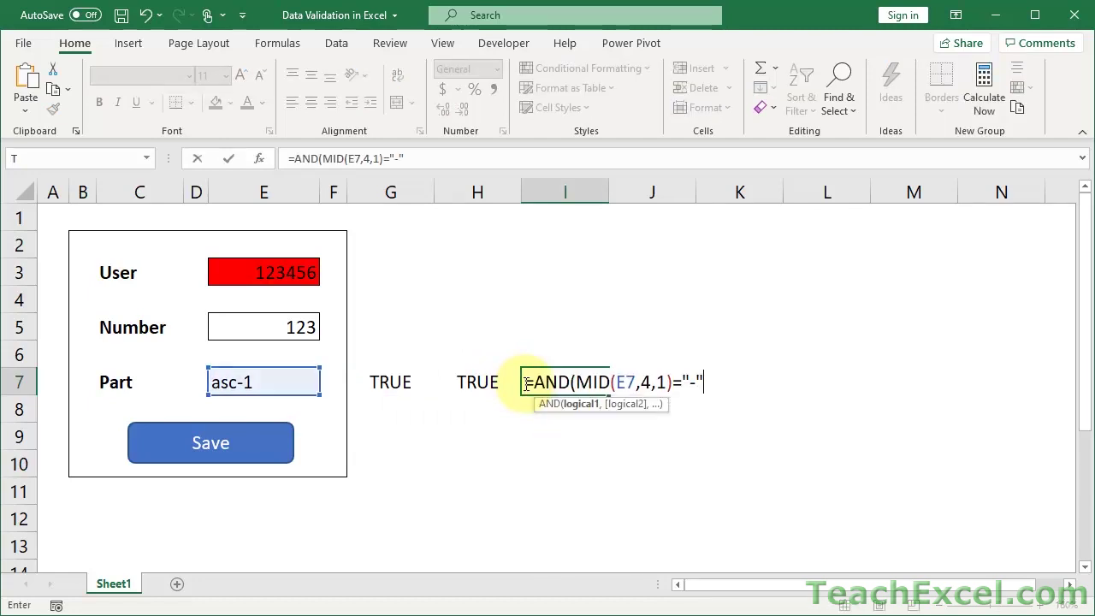
text())
key(Return)
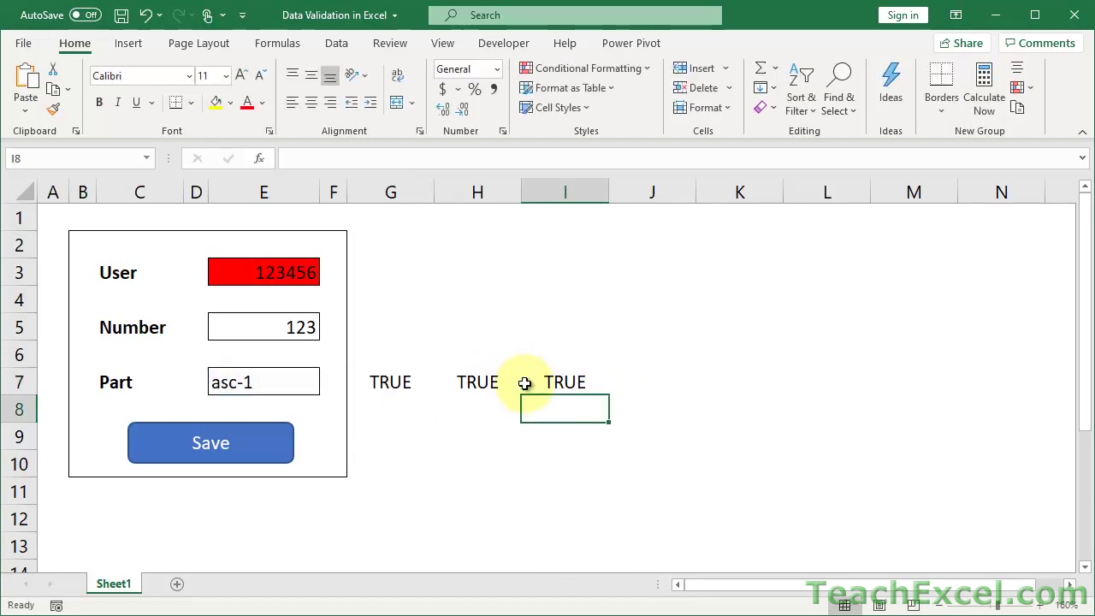
Step: Add the length test LEN(E7)=5 copied from H7 as the second condition of the AND formula in I7
double_click(466, 383)
drag(447, 382, 539, 379)
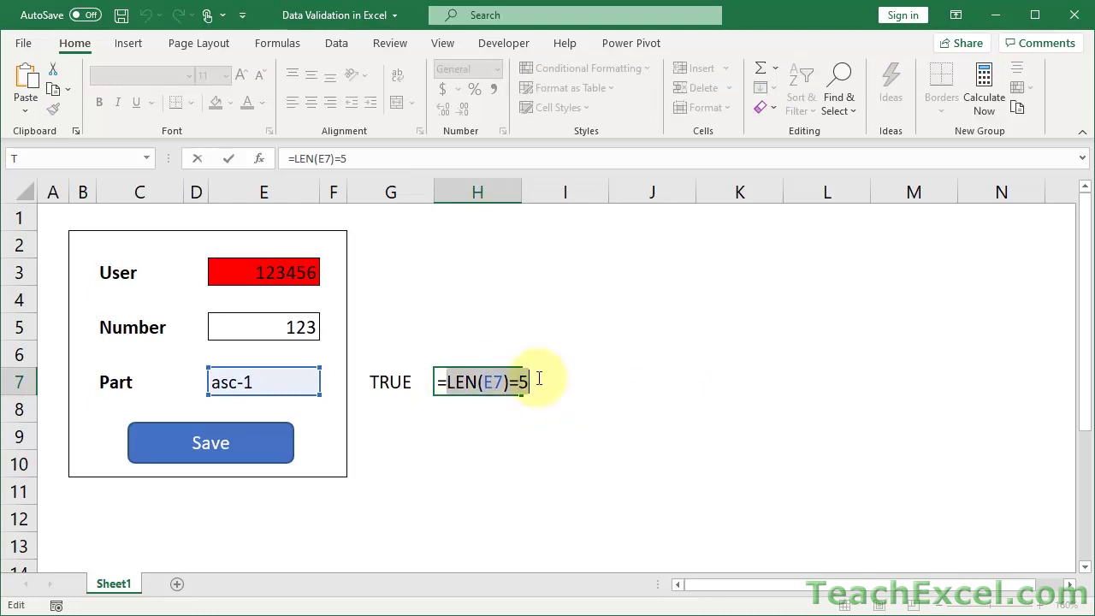
key(ctrl+c)
key(Escape)
double_click(554, 381)
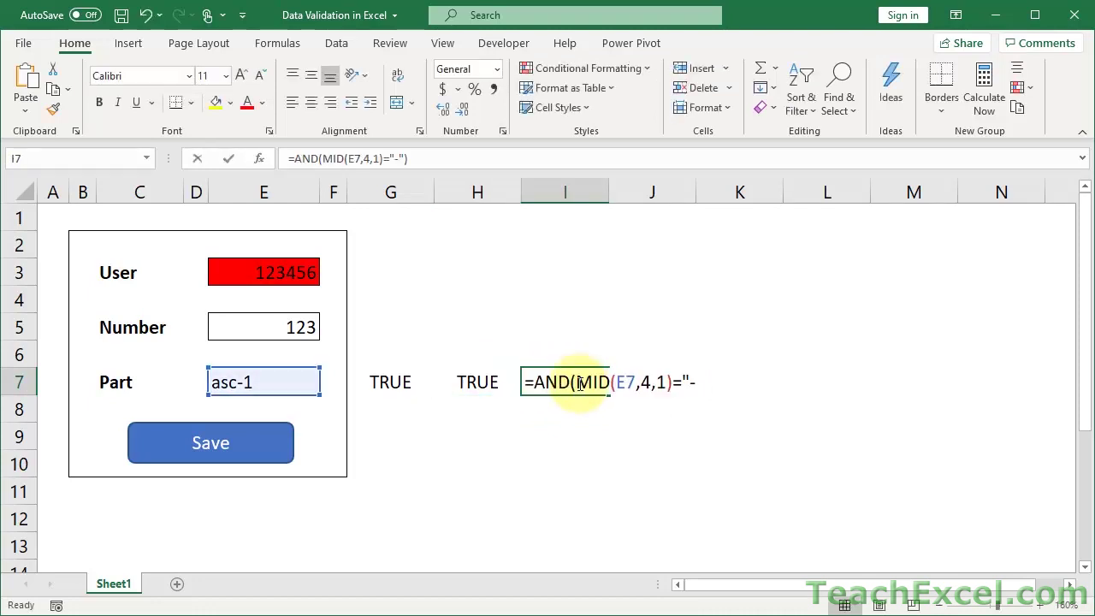
click(575, 383)
click(703, 380)
text(,)
key(ctrl+v)
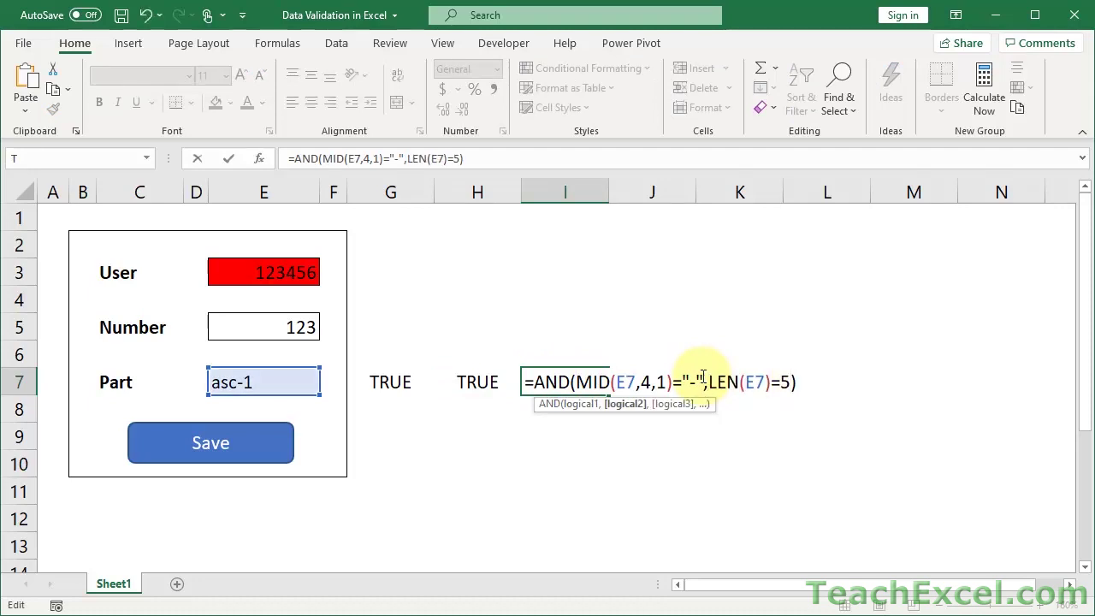
key(ctrl+Return)
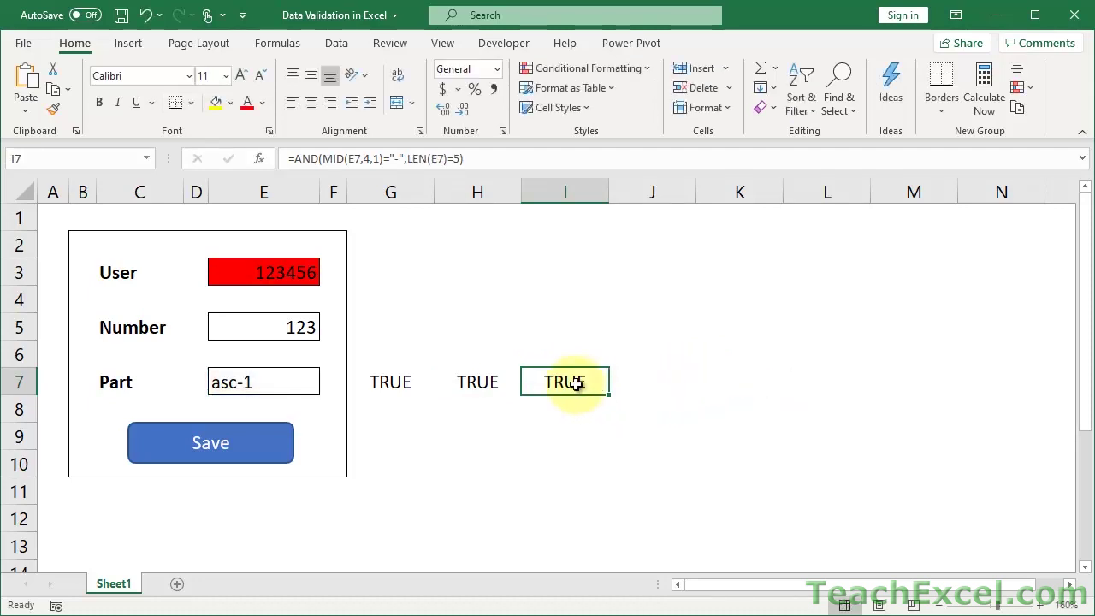
Step: Test the combined formula by changing the Part entry to asc- and then to ascr1, undoing each change
click(282, 379)
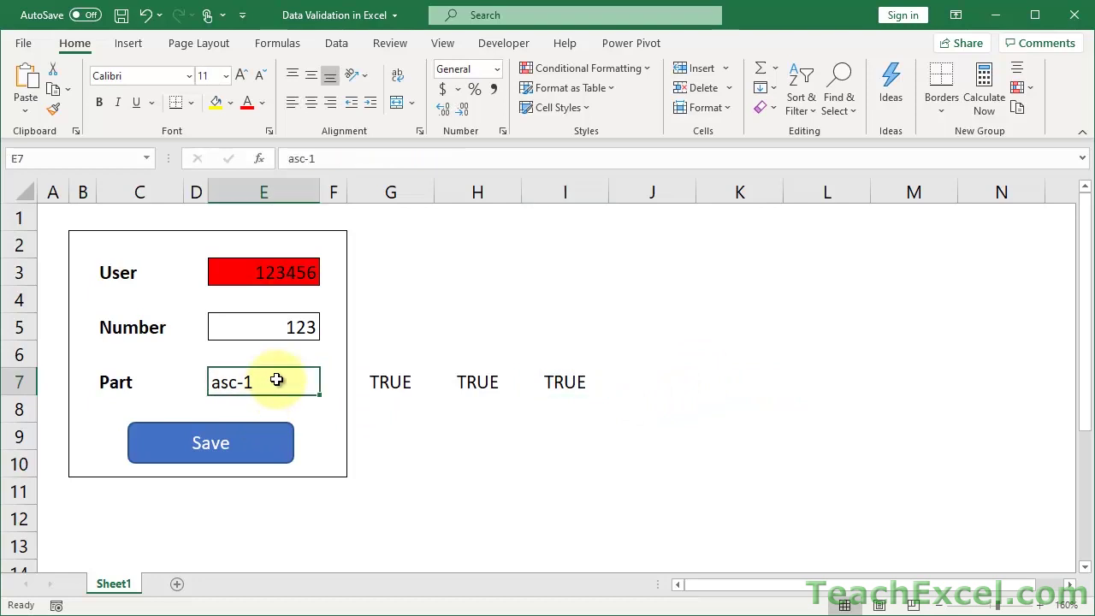
double_click(279, 379)
key(BackSpace)
key(Return)
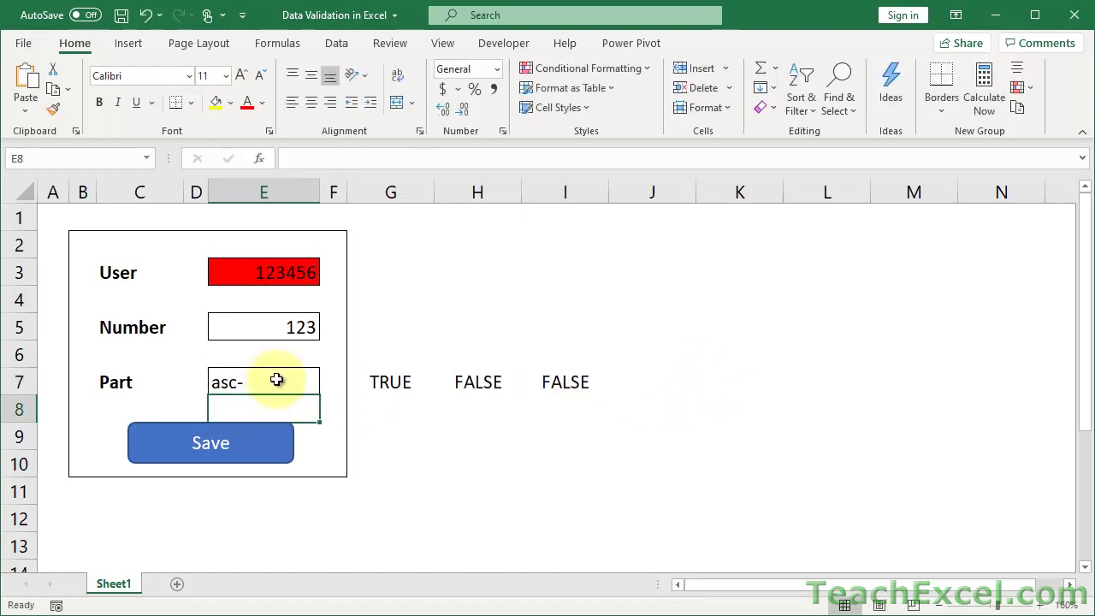
key(ctrl+z)
double_click(243, 381)
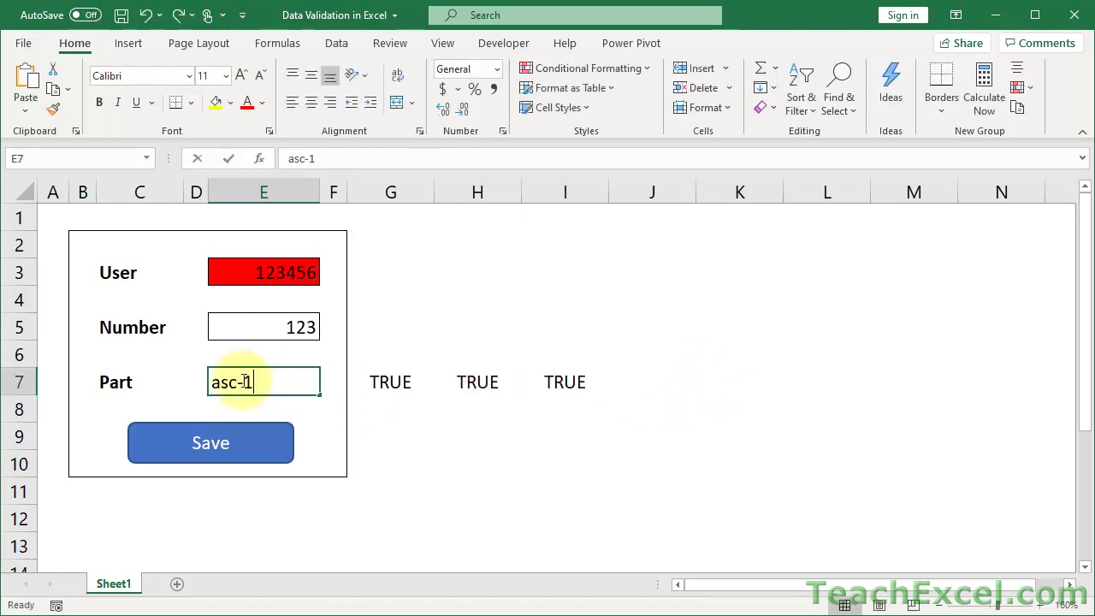
key(BackSpace)
text(-)
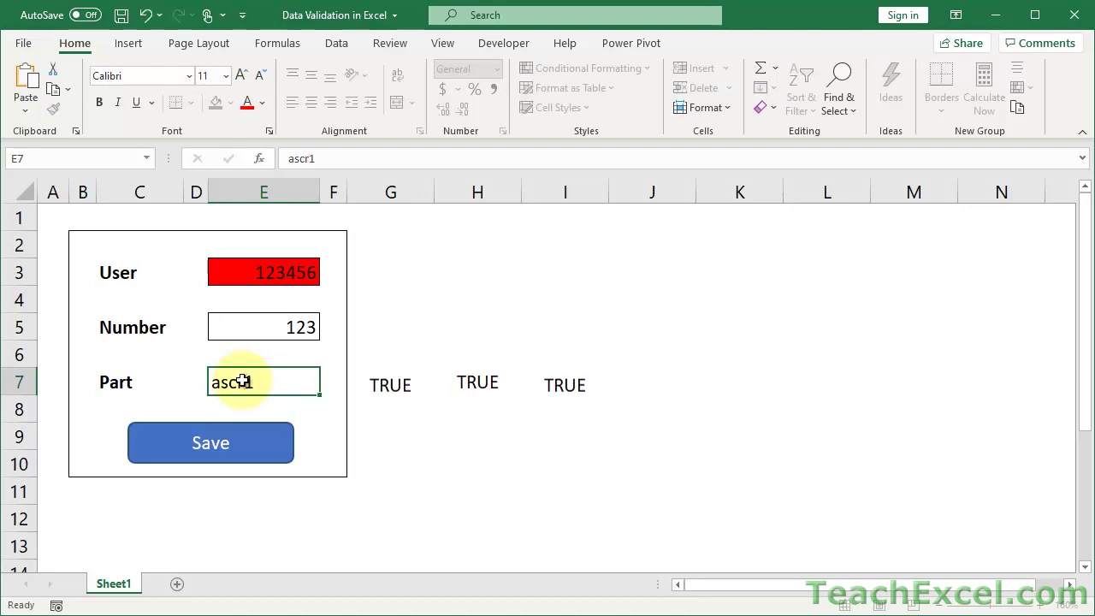
key(Return)
key(ctrl+z)
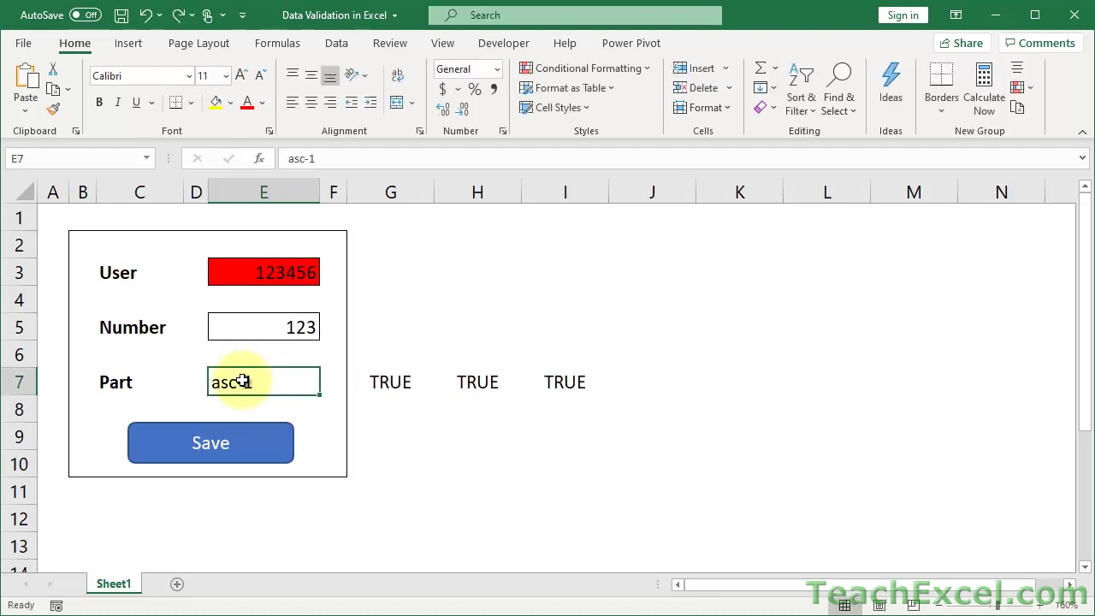
Step: Make both E7 references in the I7 formula absolute as $E$7 and copy the whole formula text
double_click(565, 382)
click(629, 381)
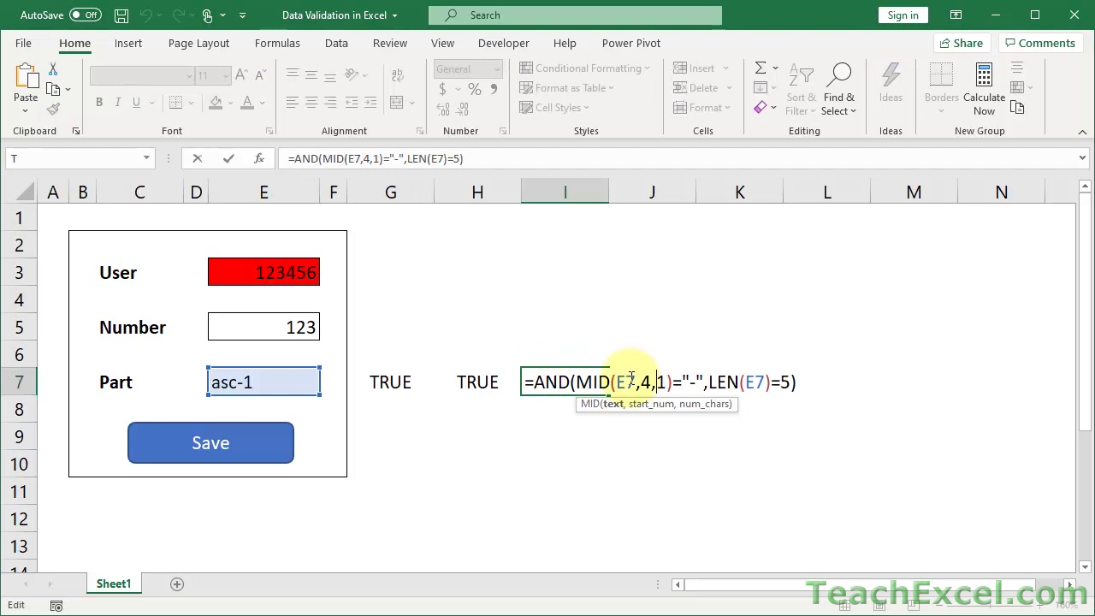
key(F4)
click(780, 383)
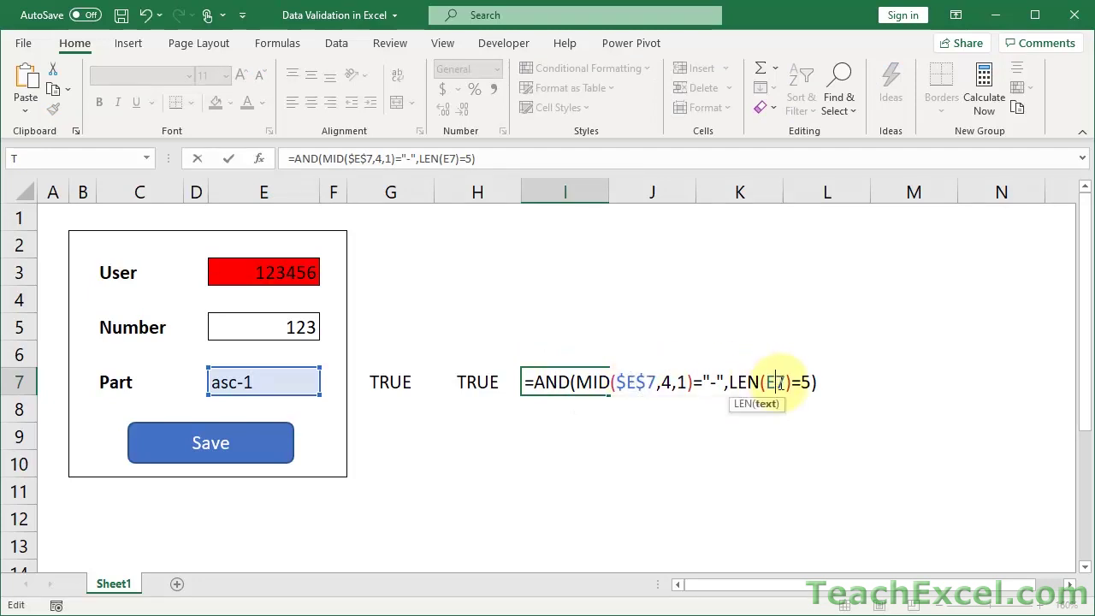
key(F4)
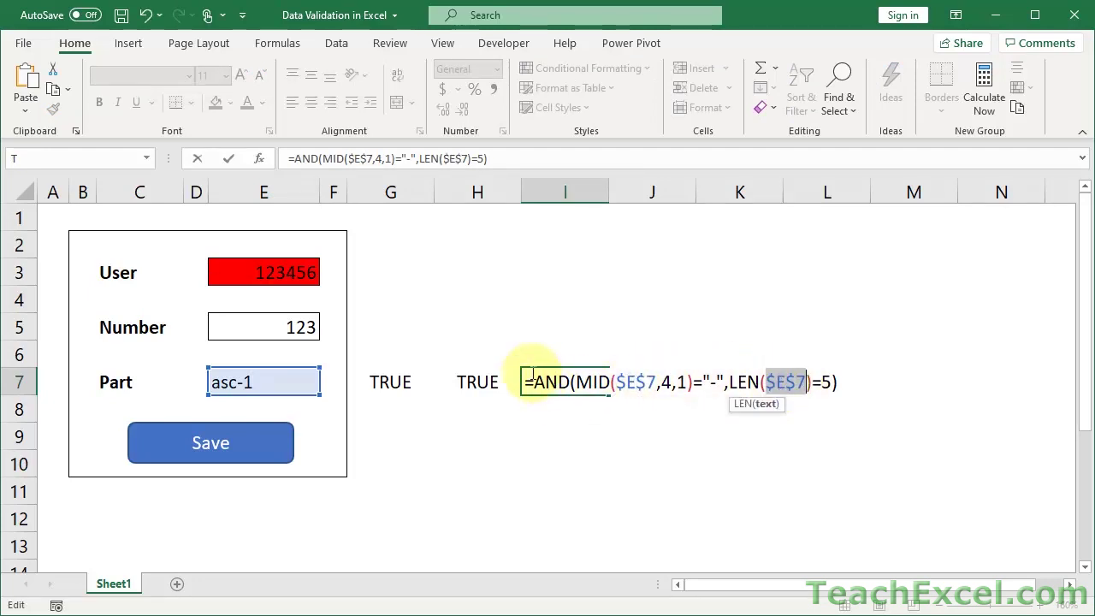
drag(529, 377, 897, 380)
key(ctrl+c)
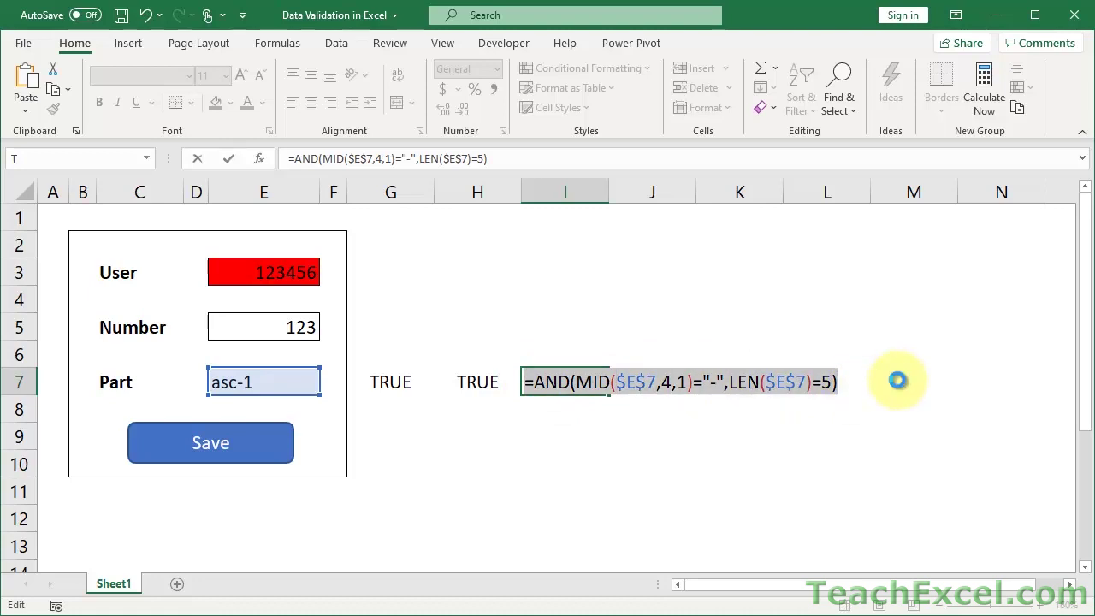
key(ctrl+Return)
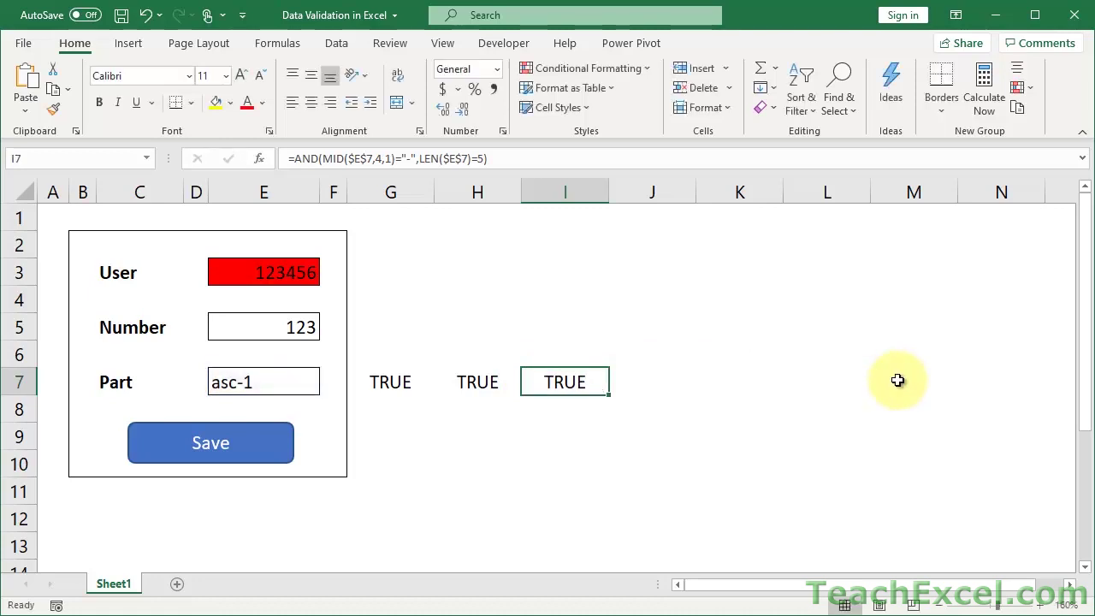
Step: Set the Part cell E7's data validation to Custom with the copied formula =AND(MID($E$7,4,1)="-",LEN($E$7)=5)
click(295, 377)
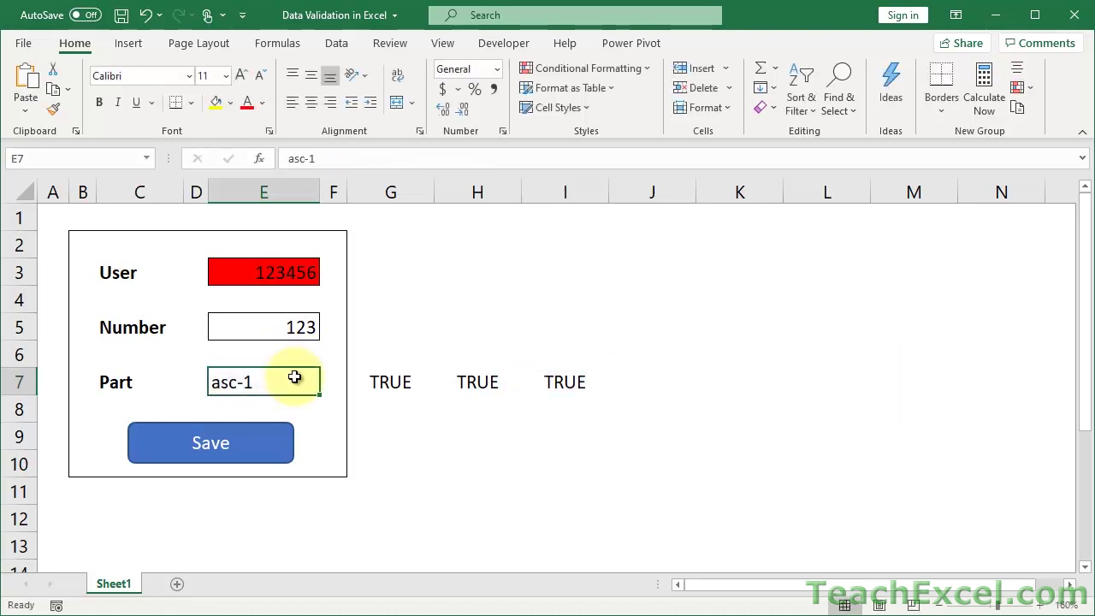
key(alt)
key(d)
key(l)
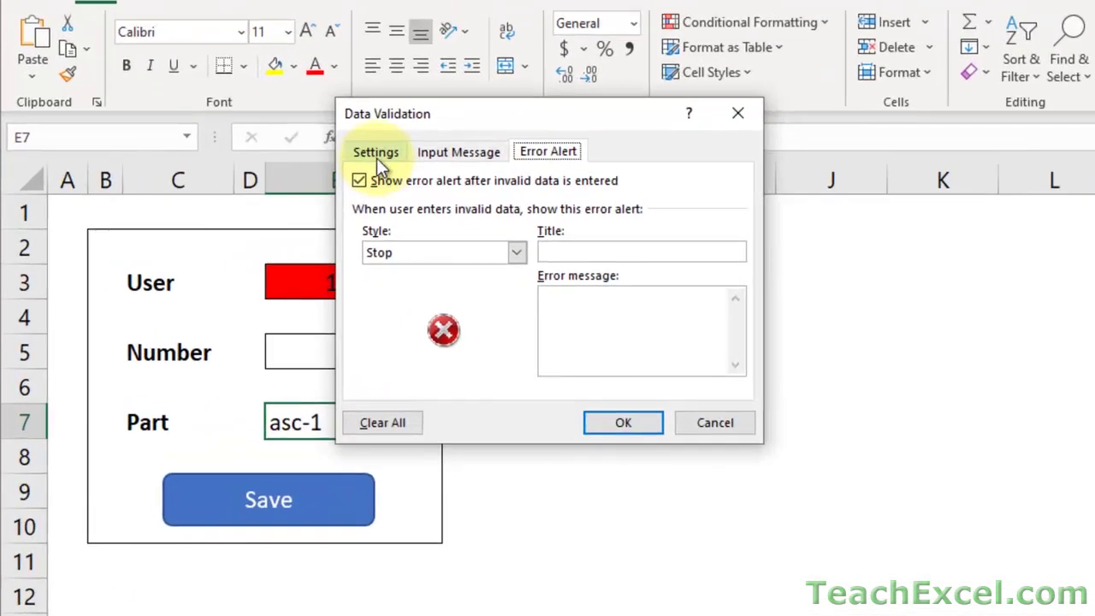
click(295, 169)
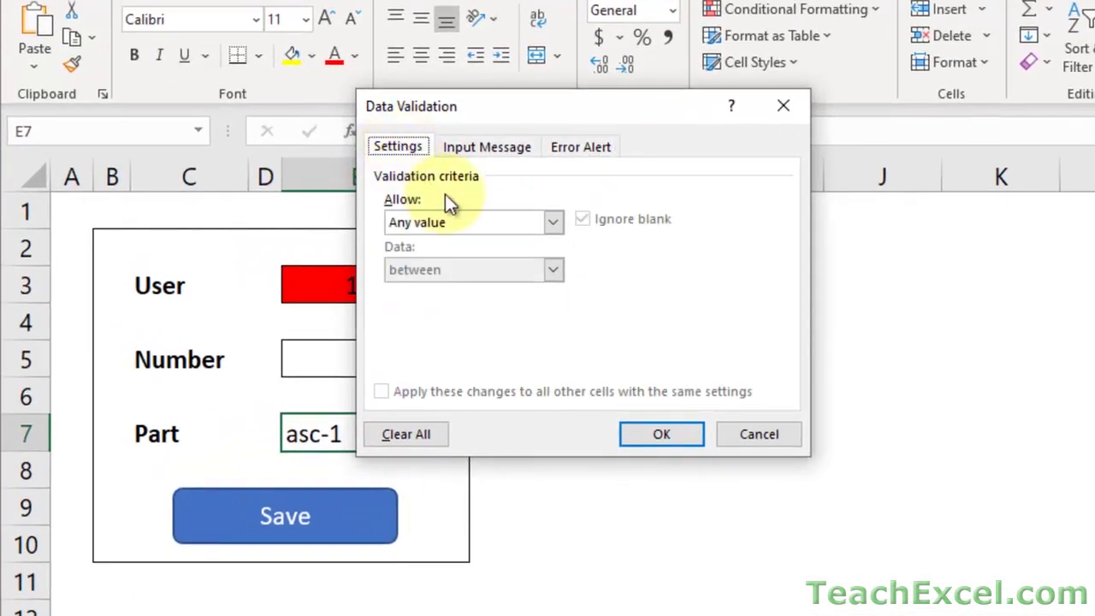
click(482, 225)
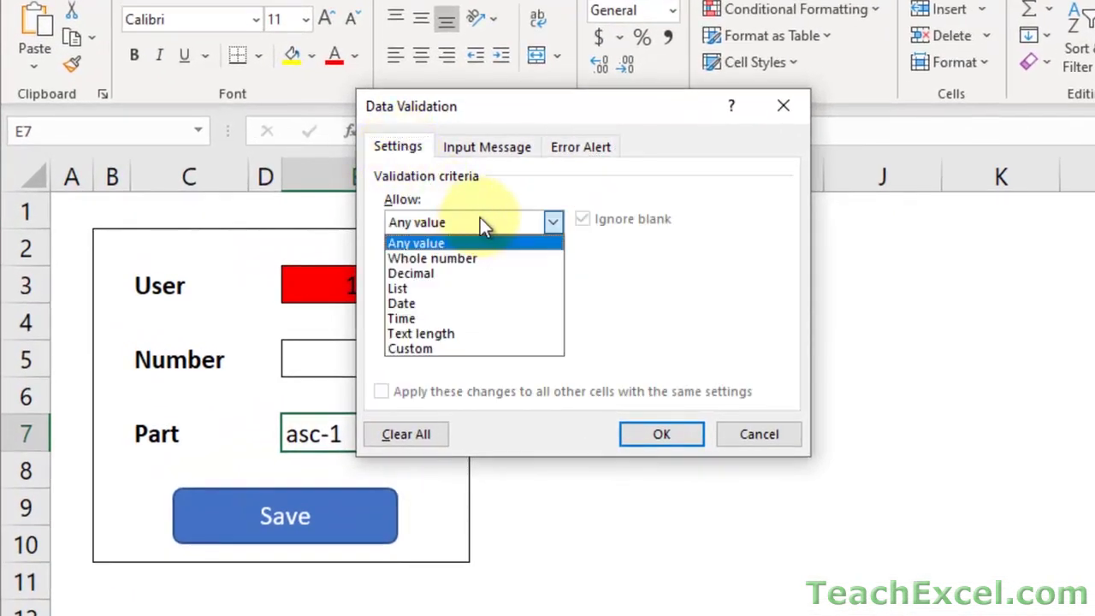
click(423, 350)
click(427, 316)
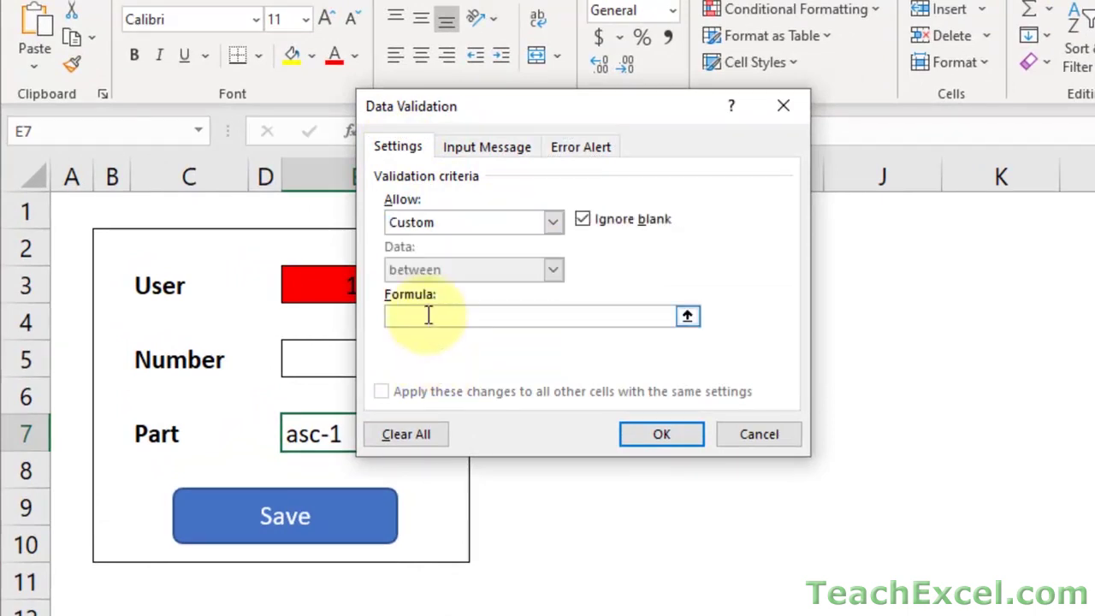
key(ctrl+v)
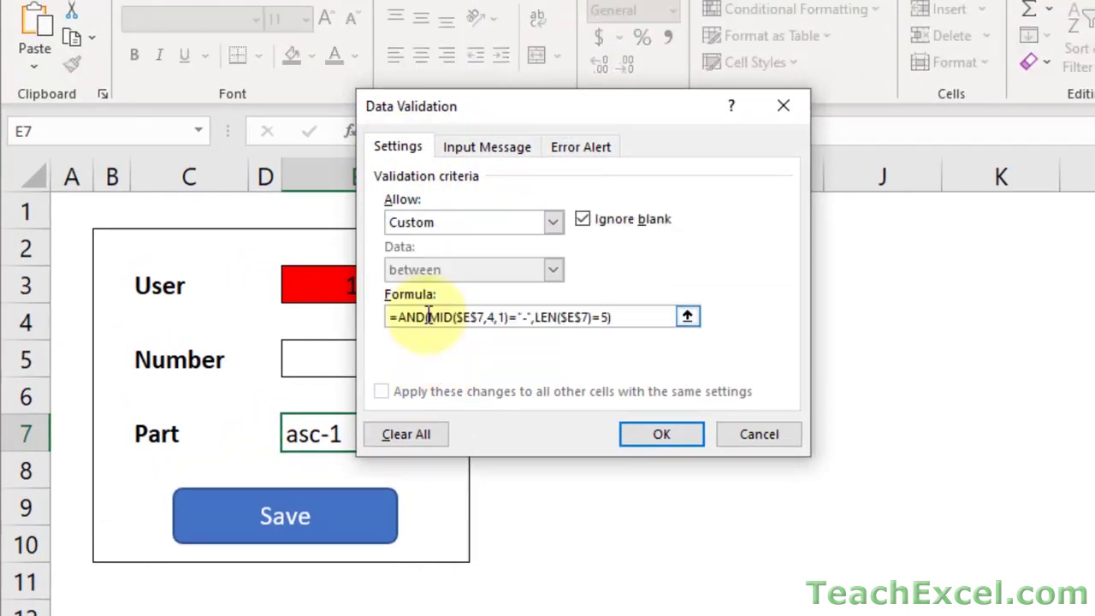
Step: Add an input message titled "Format Required" reading "Must have a dash for the 4th character and must be 5 characters in length."
click(468, 146)
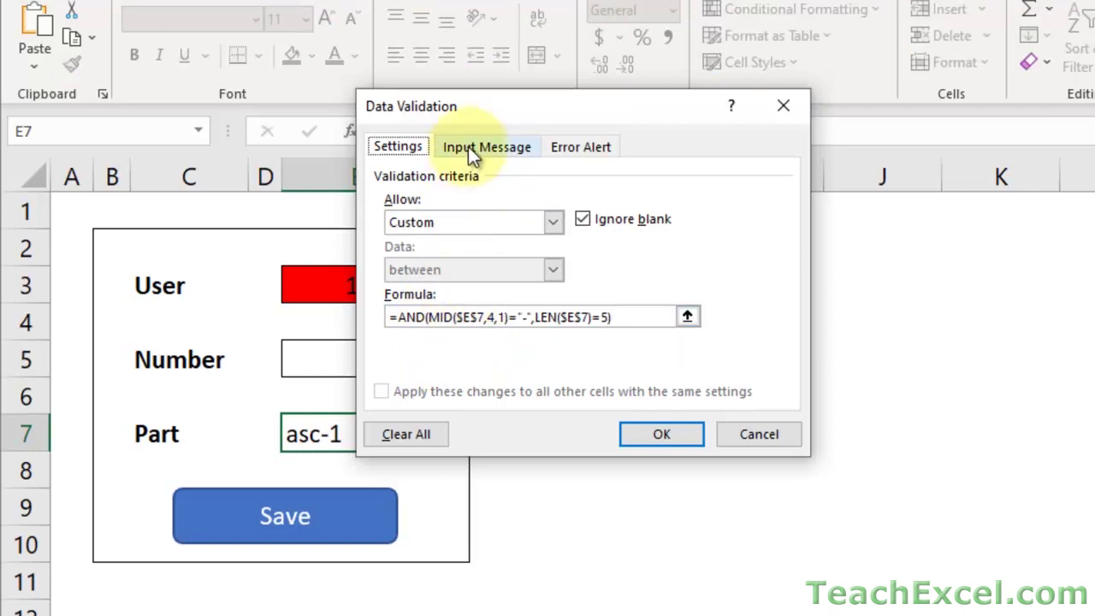
click(468, 247)
text(Format Required)
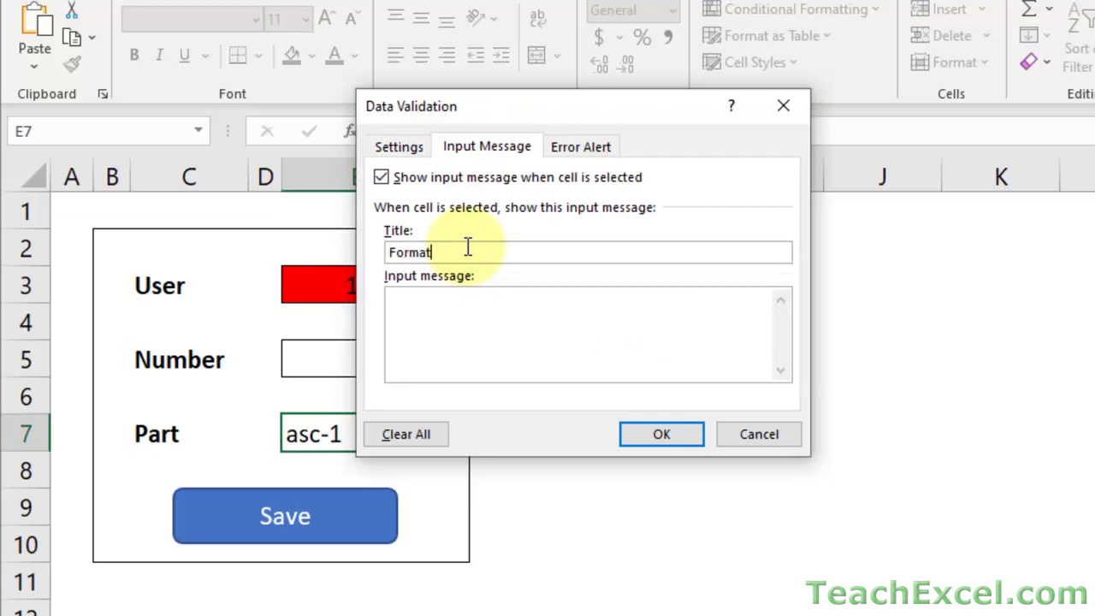
click(500, 324)
text(Must have a dash)
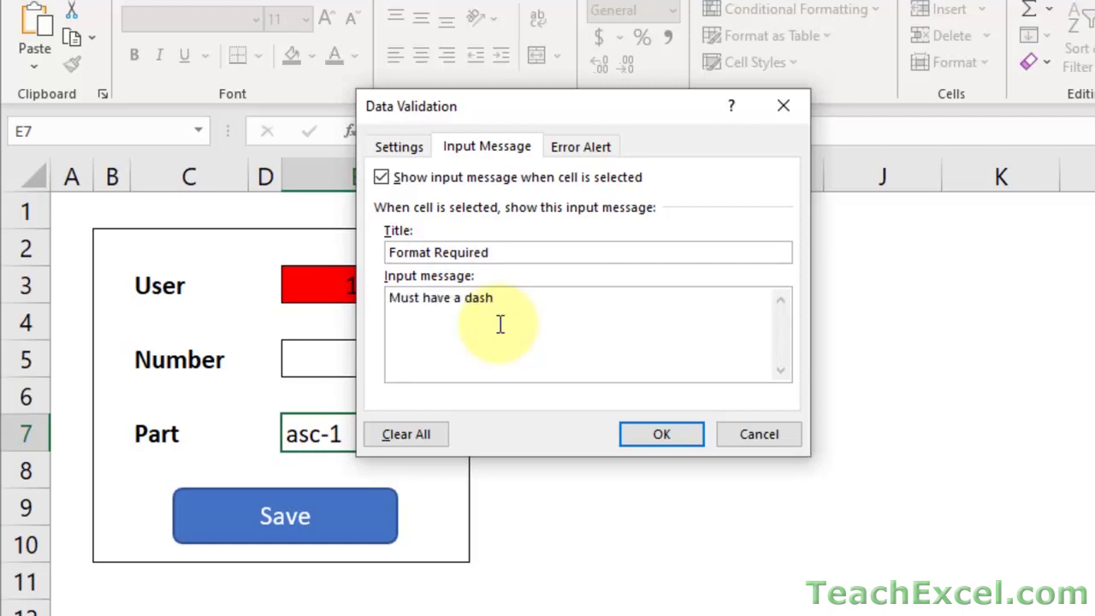
text( for the 4th character a)
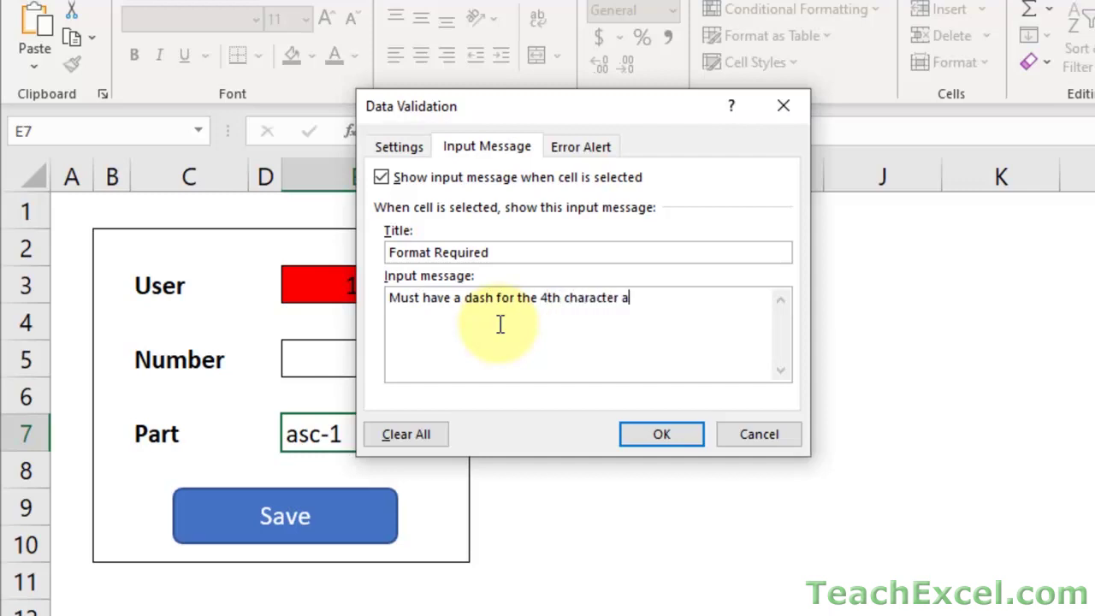
text(nd must be 5 characters)
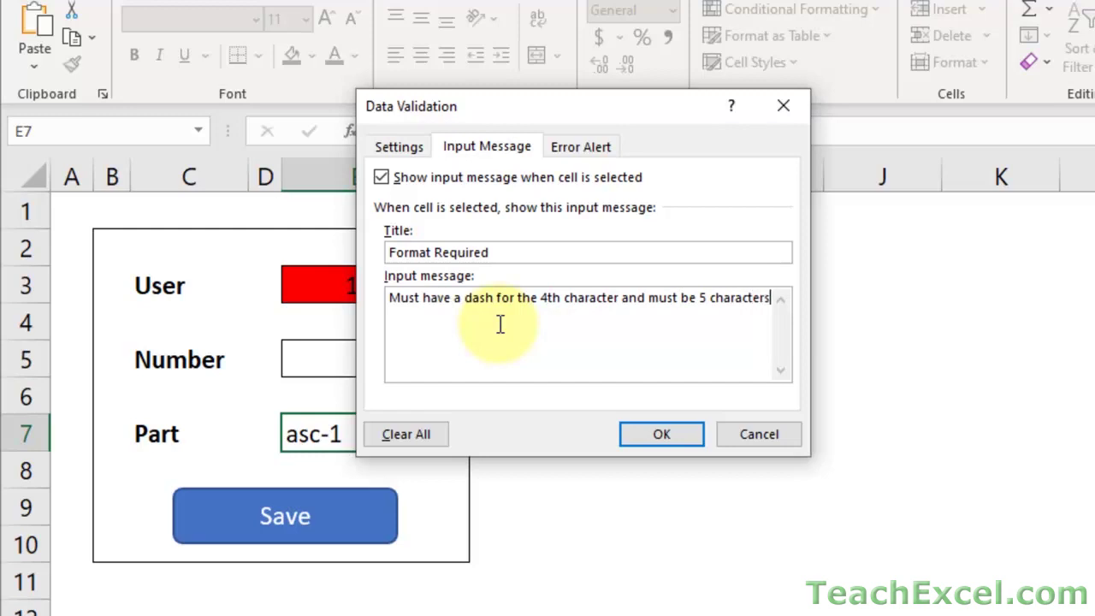
text( in length.)
Step: Add a Stop error alert titled "Error" reading "Incorrect format, check the input message for the required format." and apply the validation
click(590, 146)
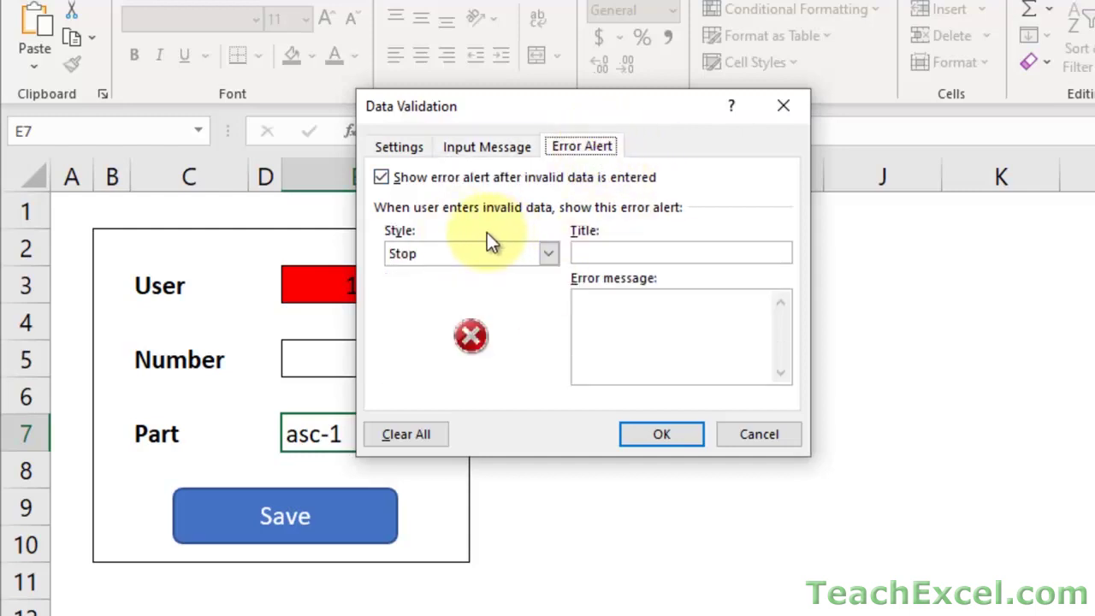
click(656, 249)
text(Error)
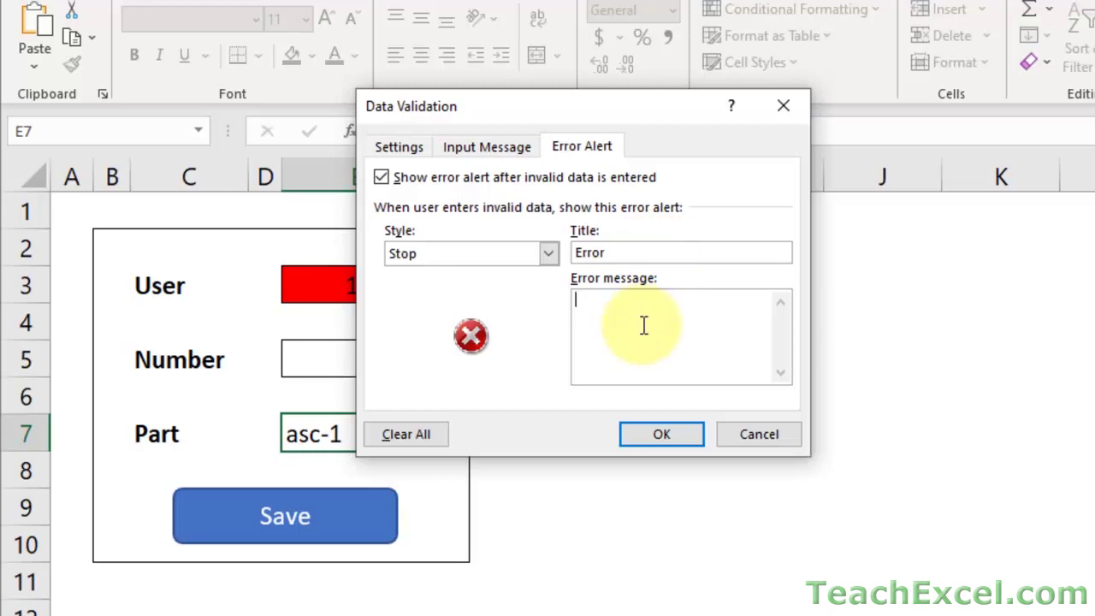
text(Incorrect format, ch)
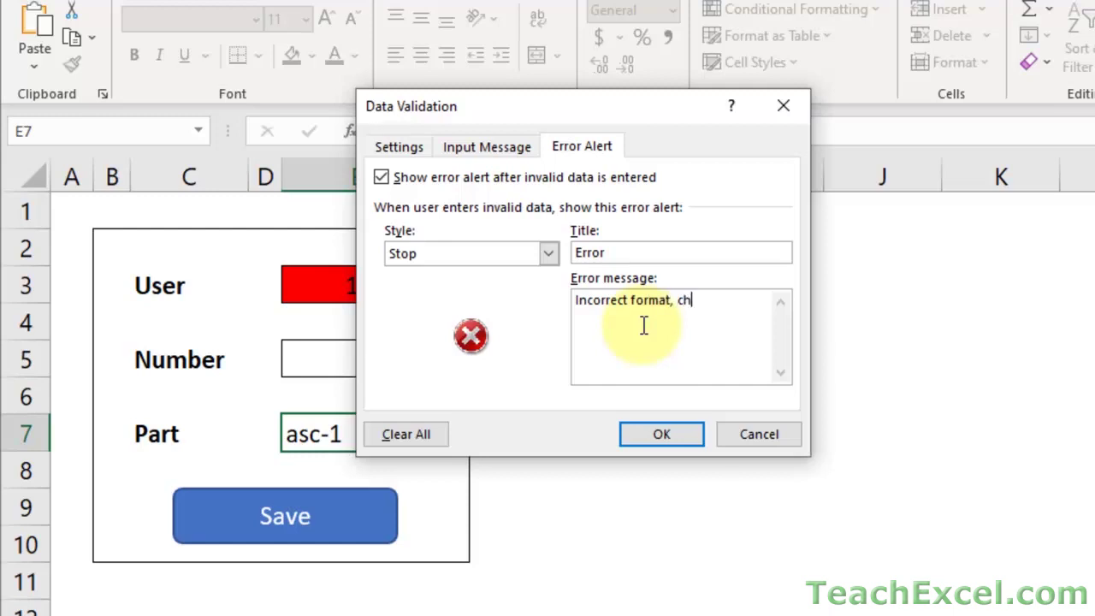
text(eck the input messa)
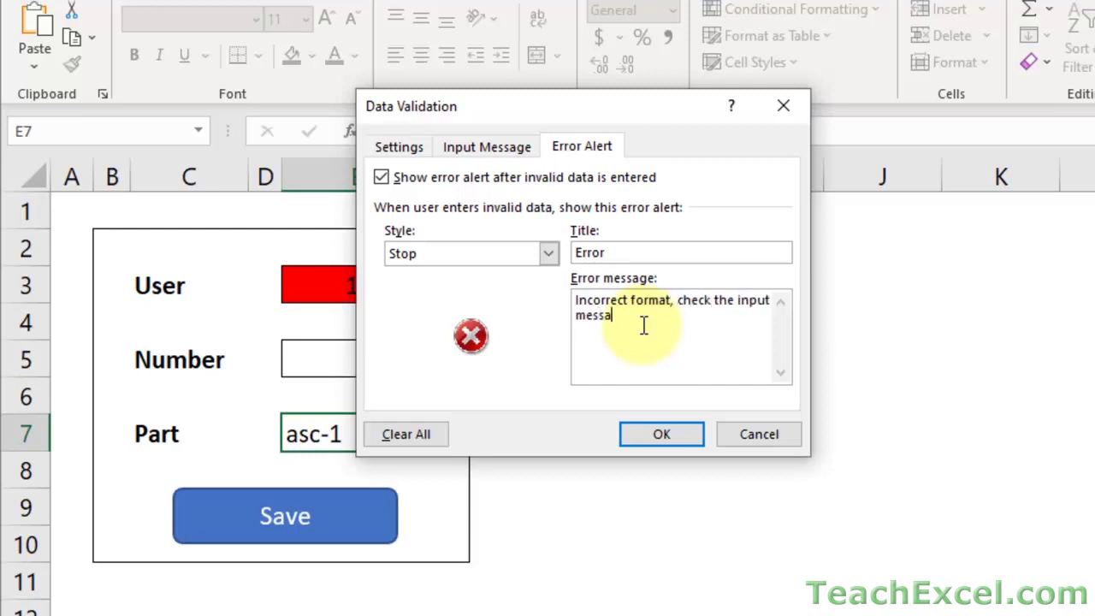
text(ge for the required format.)
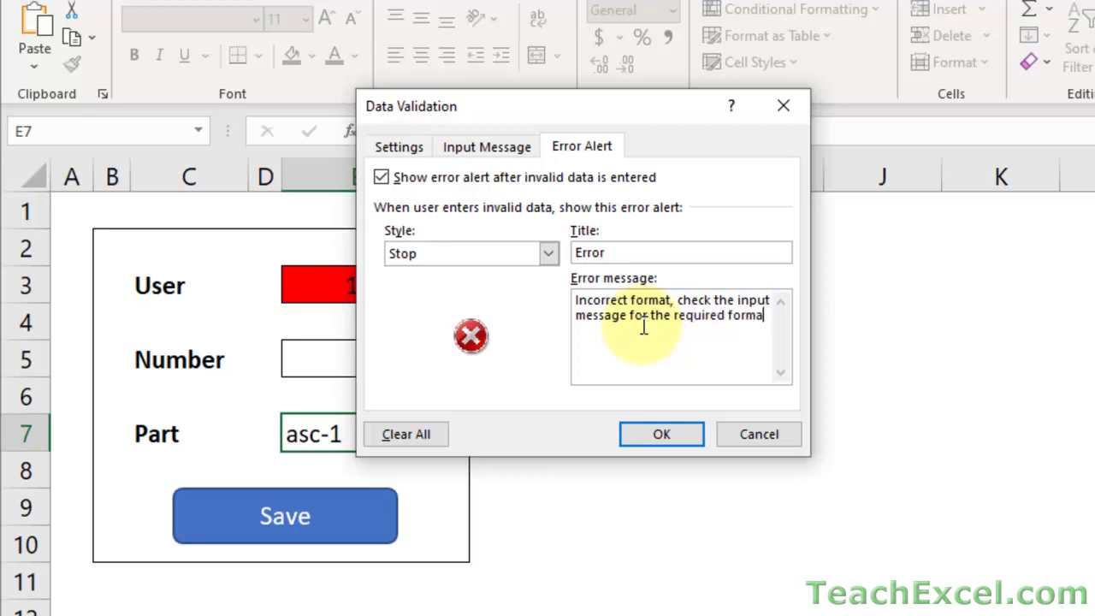
click(658, 428)
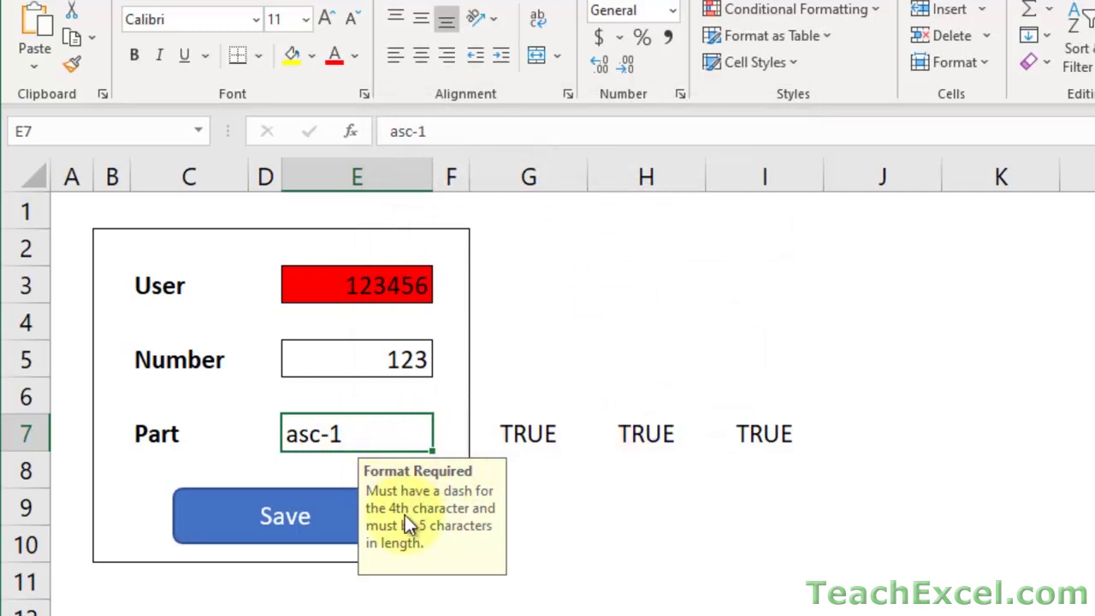
Step: Test the Part cell's validation by entering asc-1f, and cancel the entry at the error alert
double_click(364, 437)
text(f)
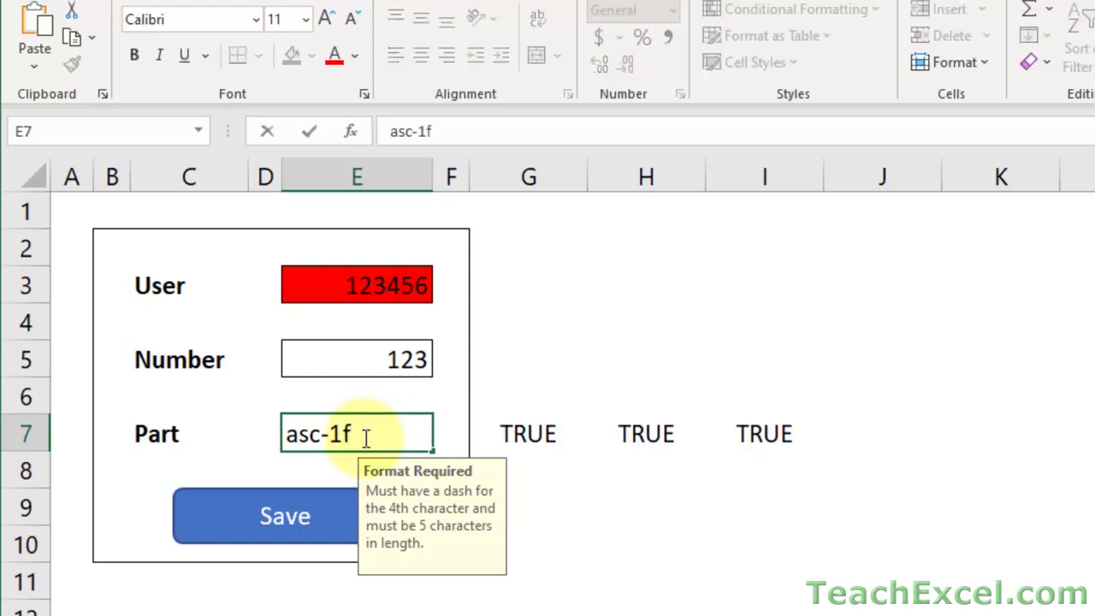
key(Return)
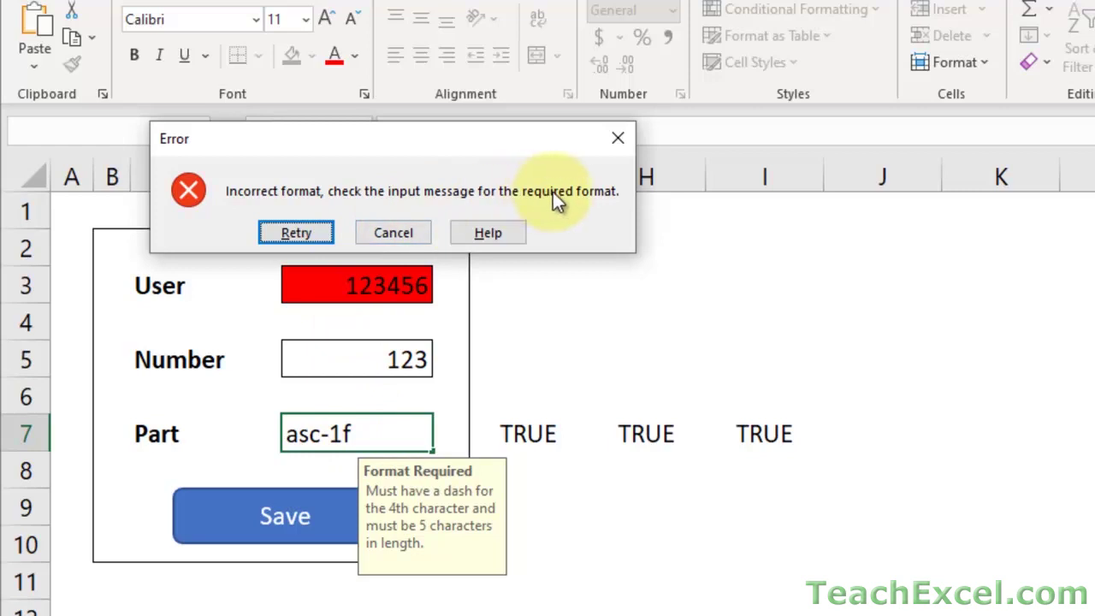
click(416, 232)
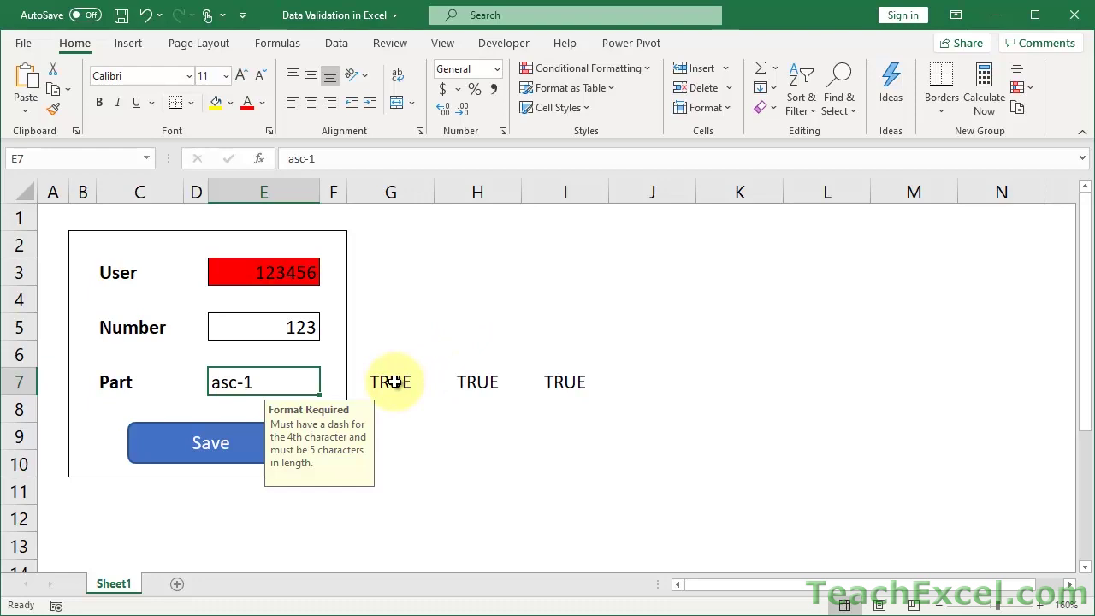
Step: Clear the helper formulas in G7:I7 and reselect the Part entry cell E7
drag(391, 382, 553, 379)
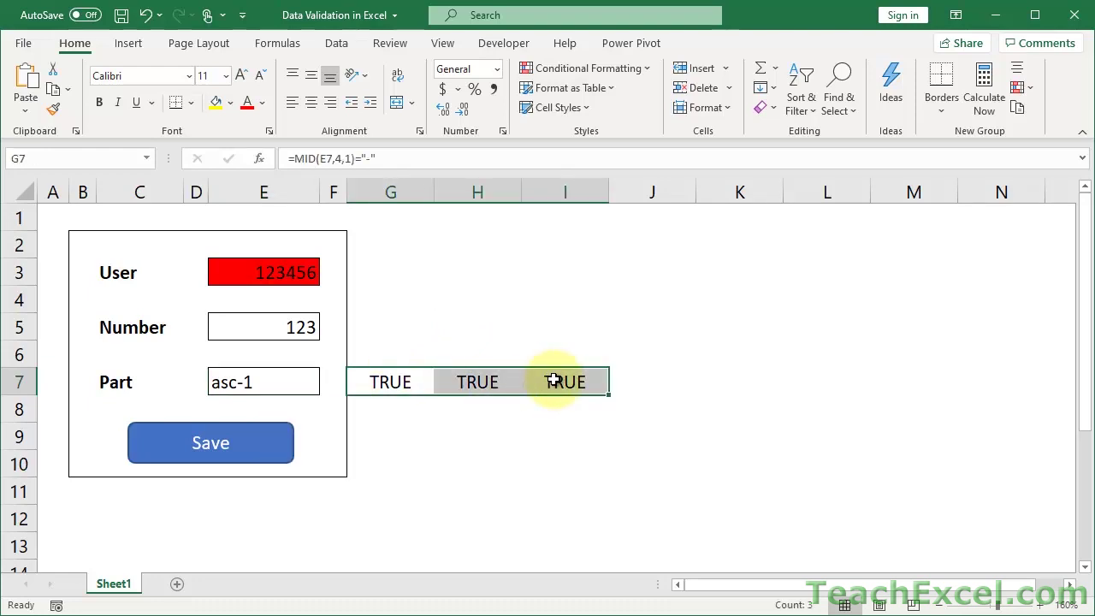
key(Delete)
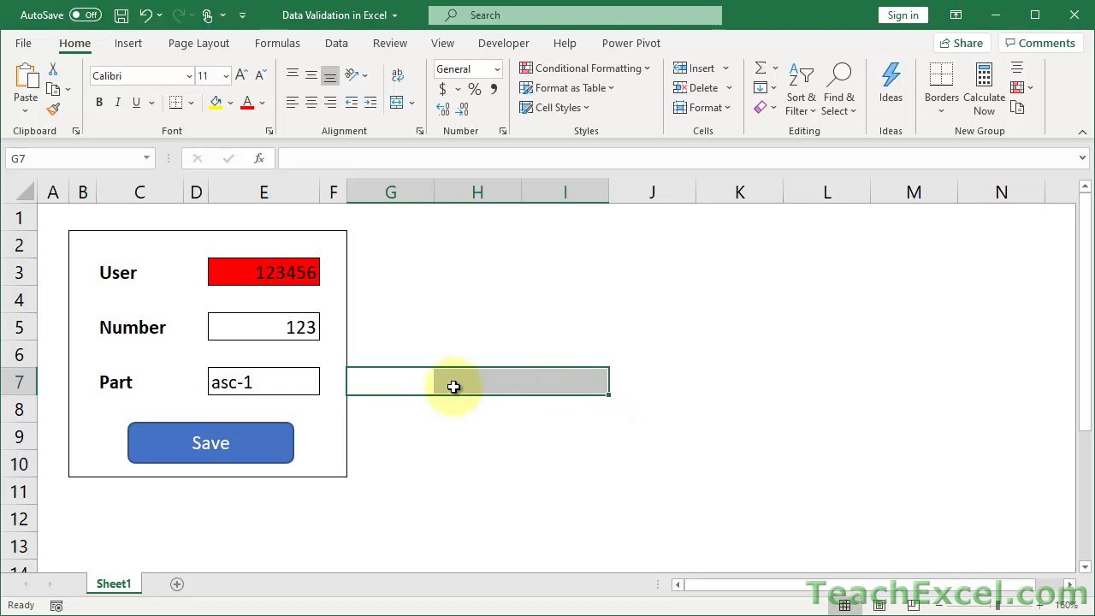
click(296, 384)
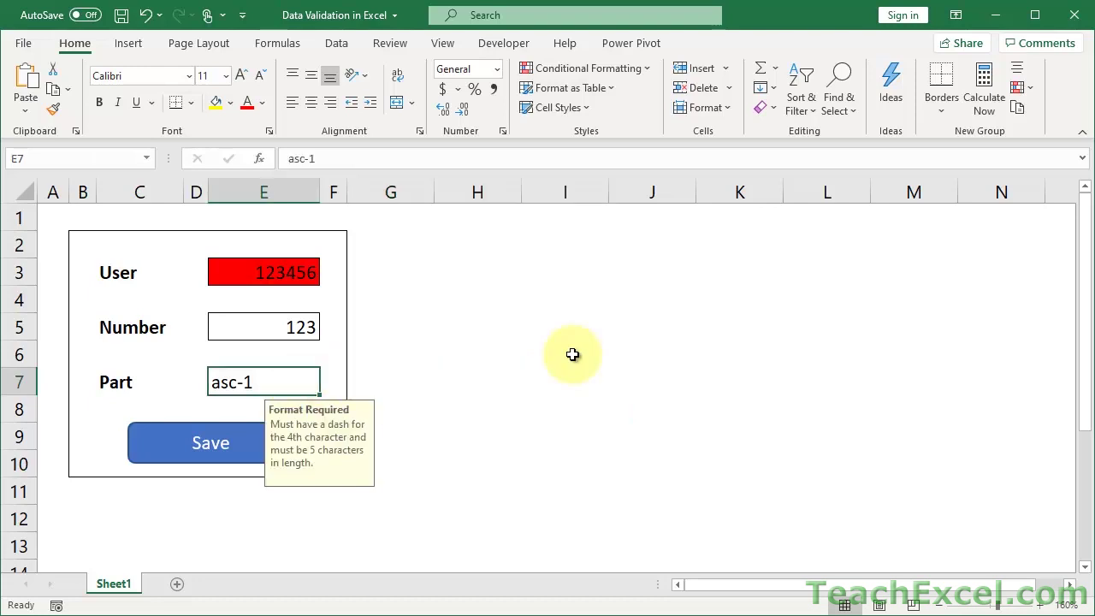